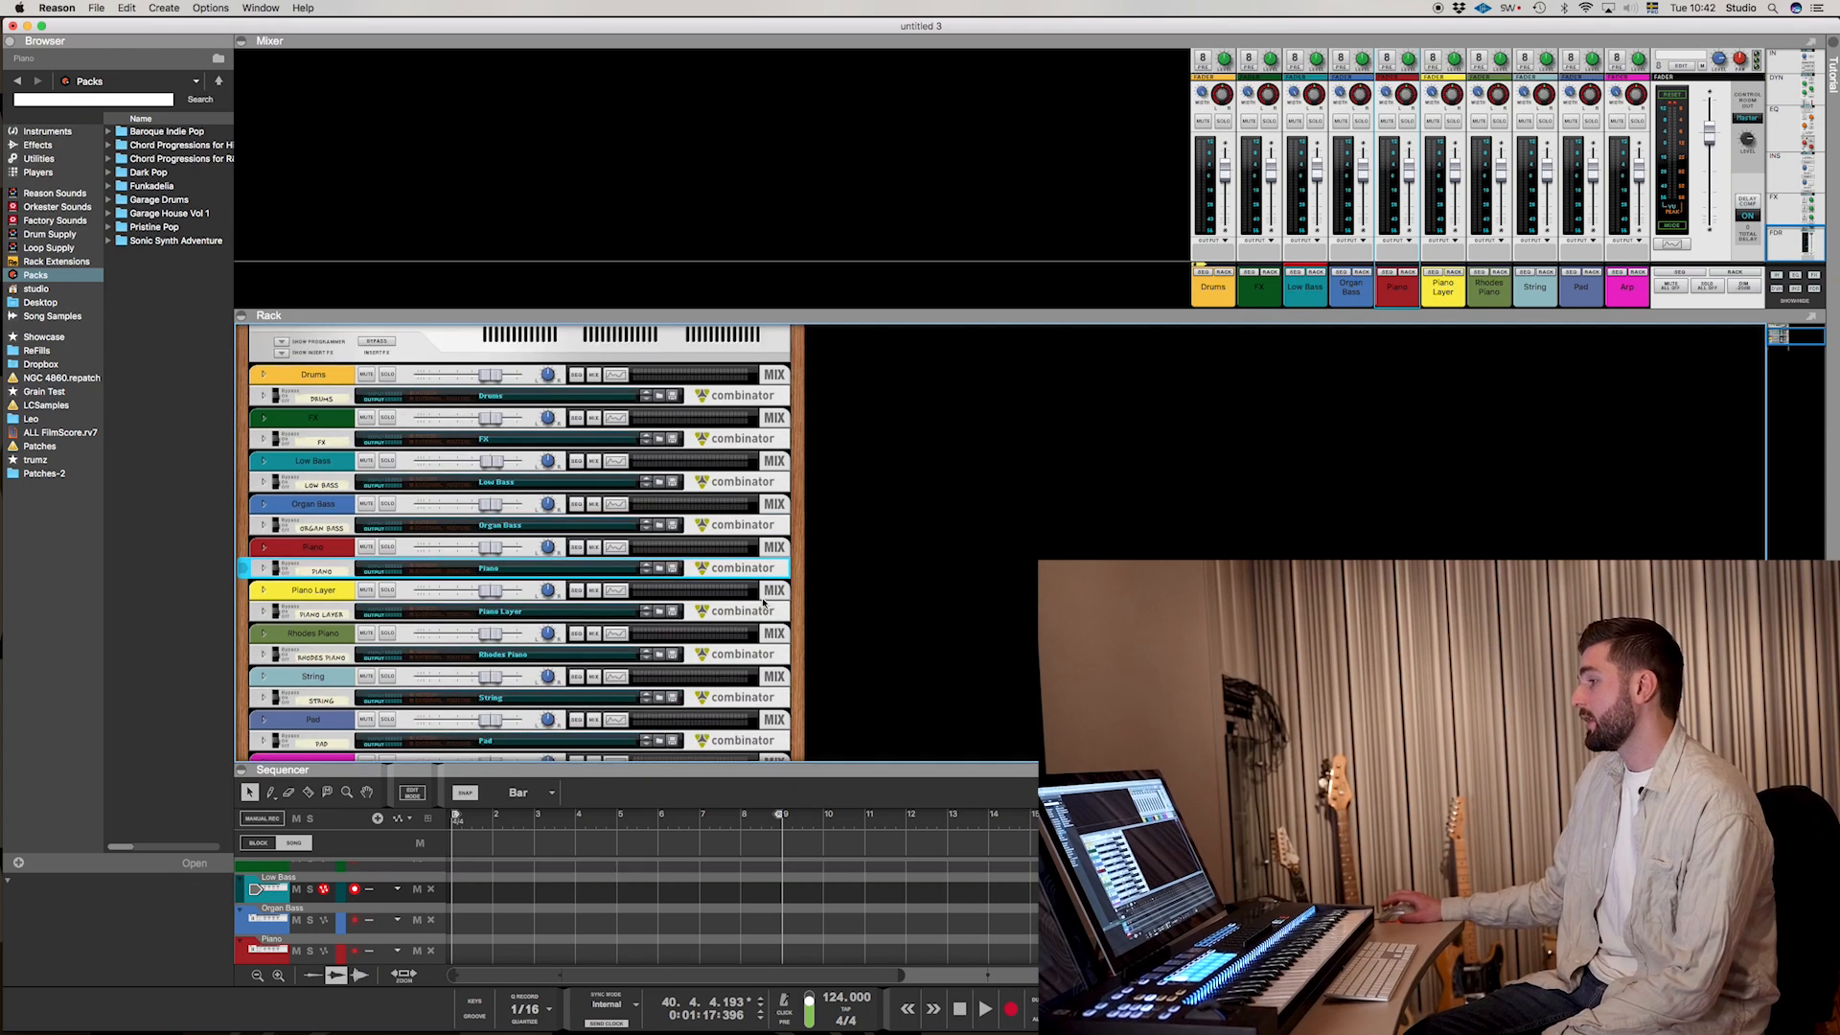
Step: Unfold the Drums Combinator in the rack and the Kong drum device inside it
{"action": "scroll", "coordinate": [756, 595], "scroll_direction": "up", "scroll_amount": 4}
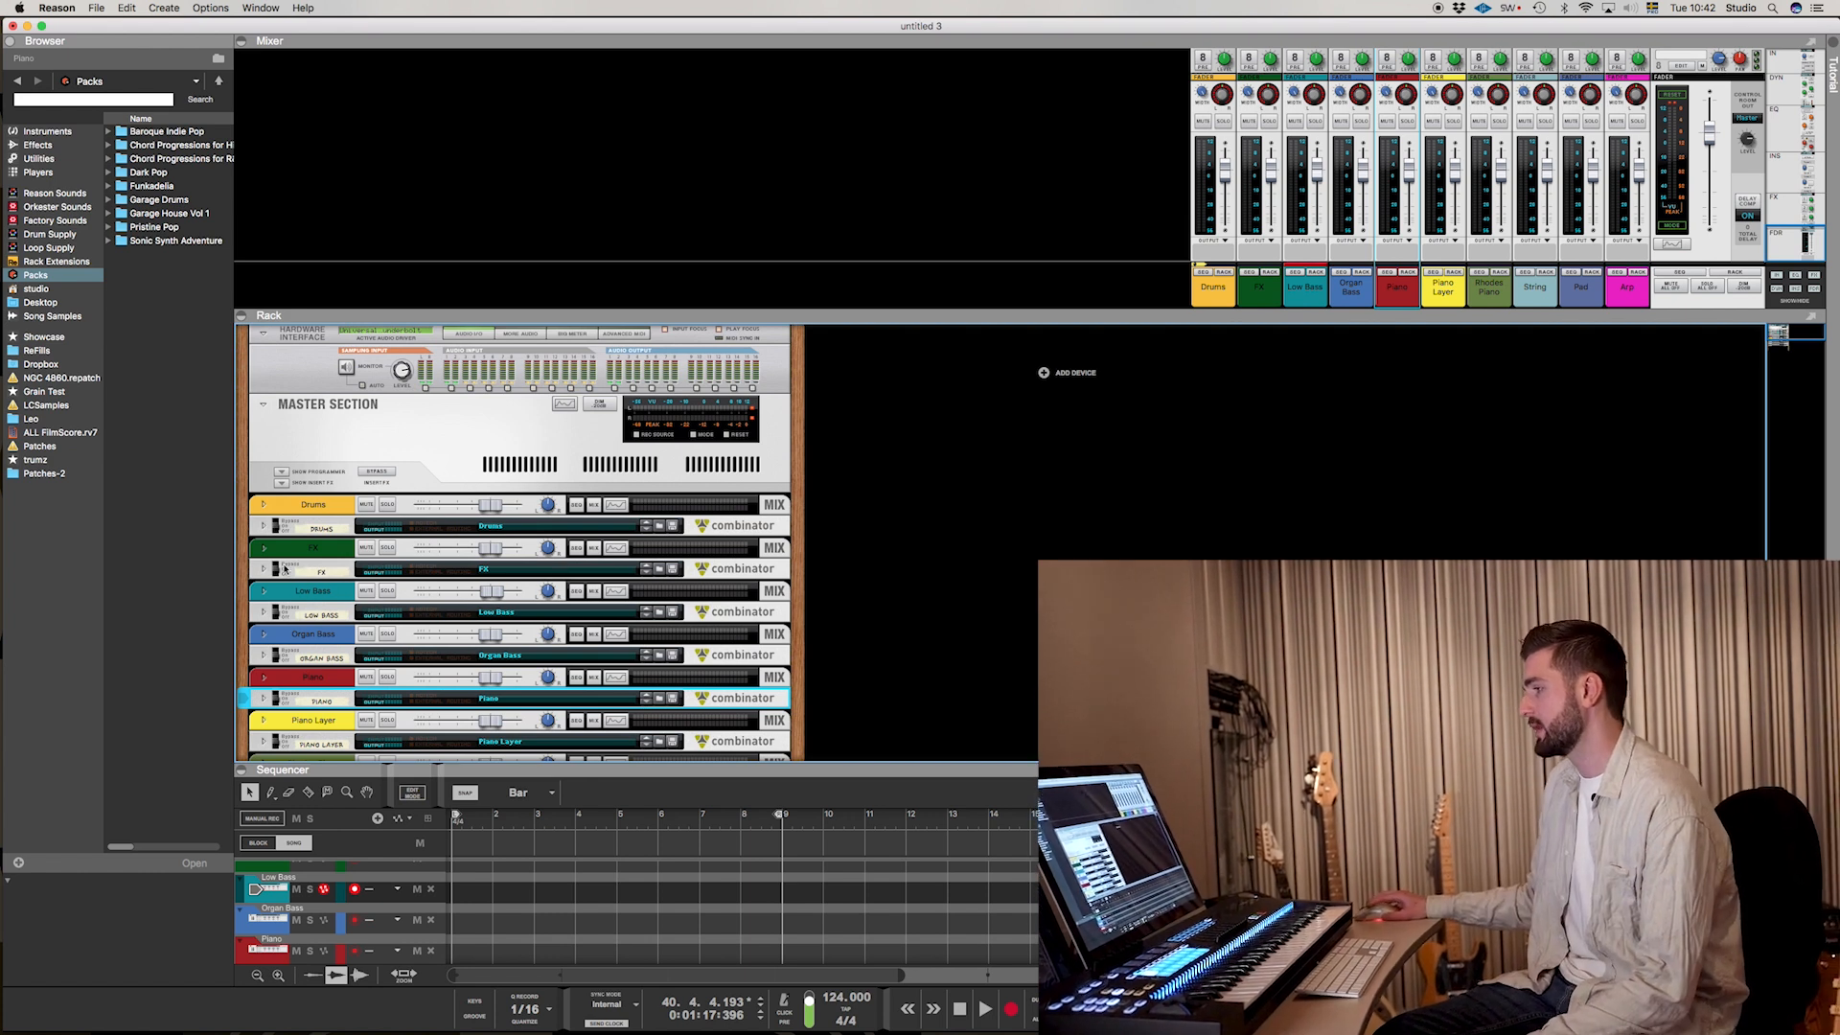
{"action": "left_click", "coordinate": [265, 527]}
{"action": "scroll", "coordinate": [485, 540], "scroll_direction": "up", "scroll_amount": 1}
{"action": "left_click", "coordinate": [265, 472]}
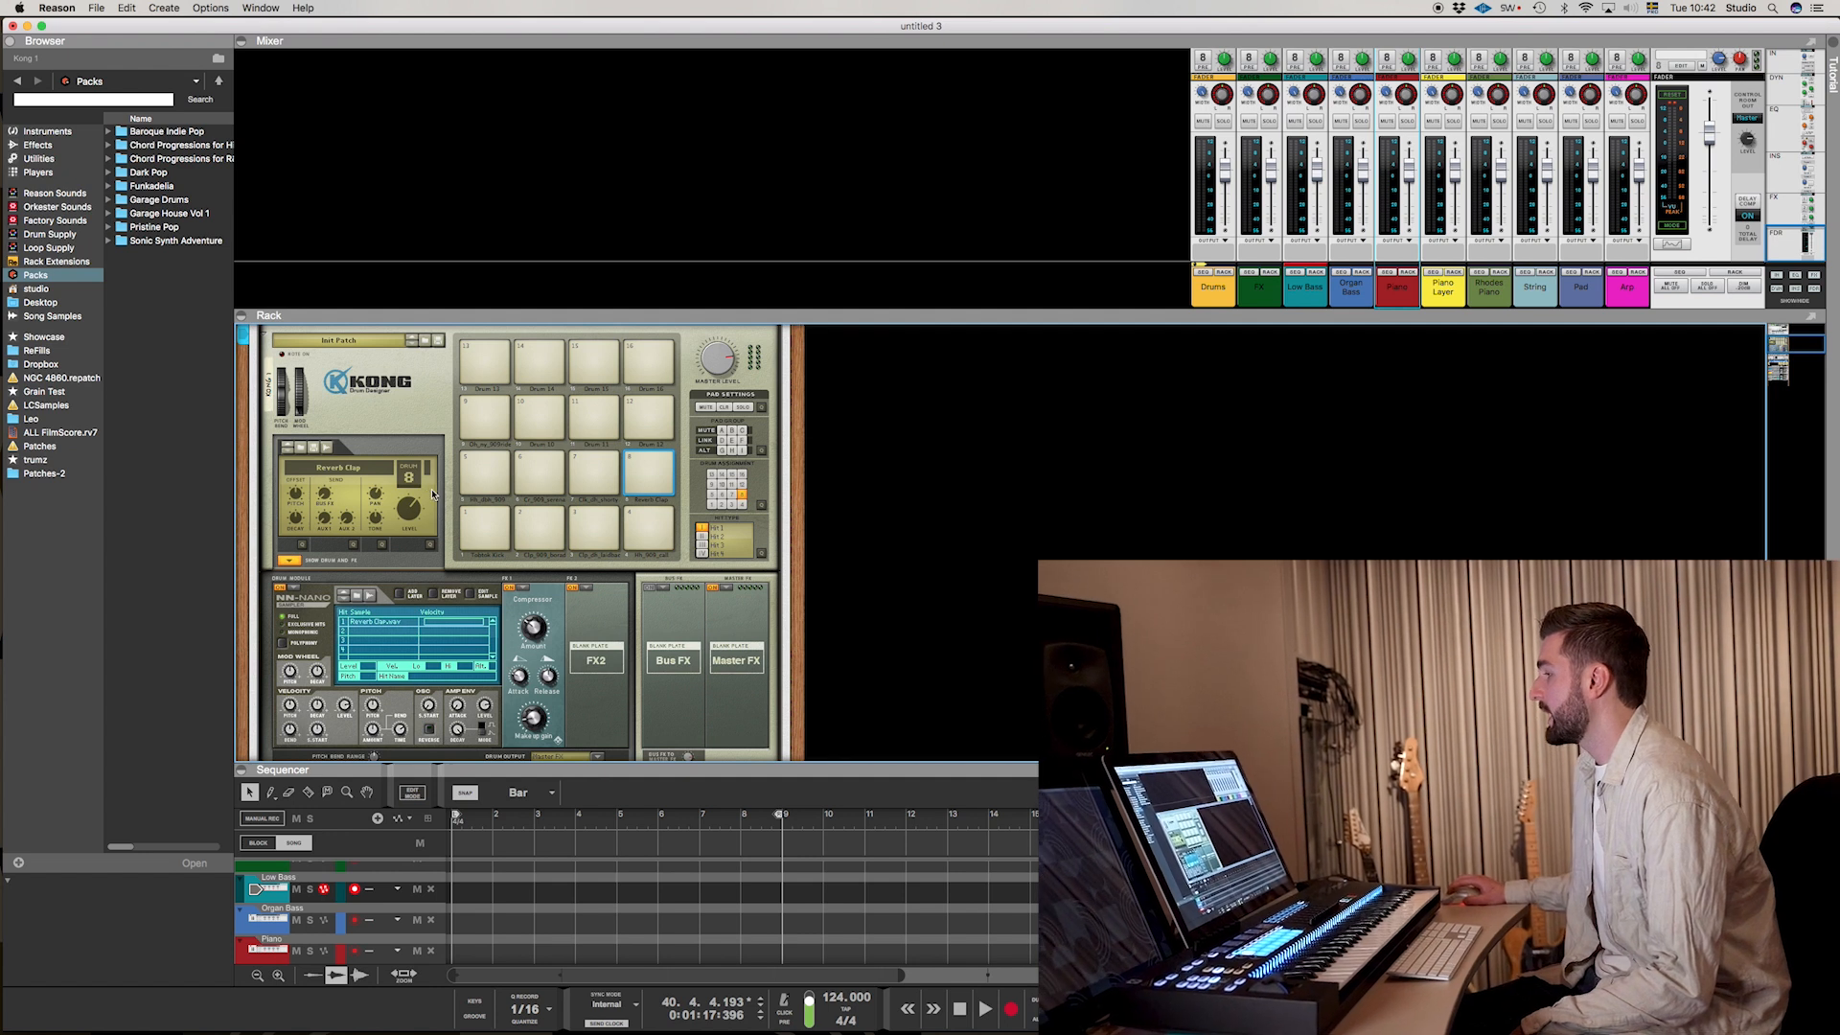
Step: Audition Kong drum pads 1 to 6 one after another
{"action": "left_click", "coordinate": [486, 530]}
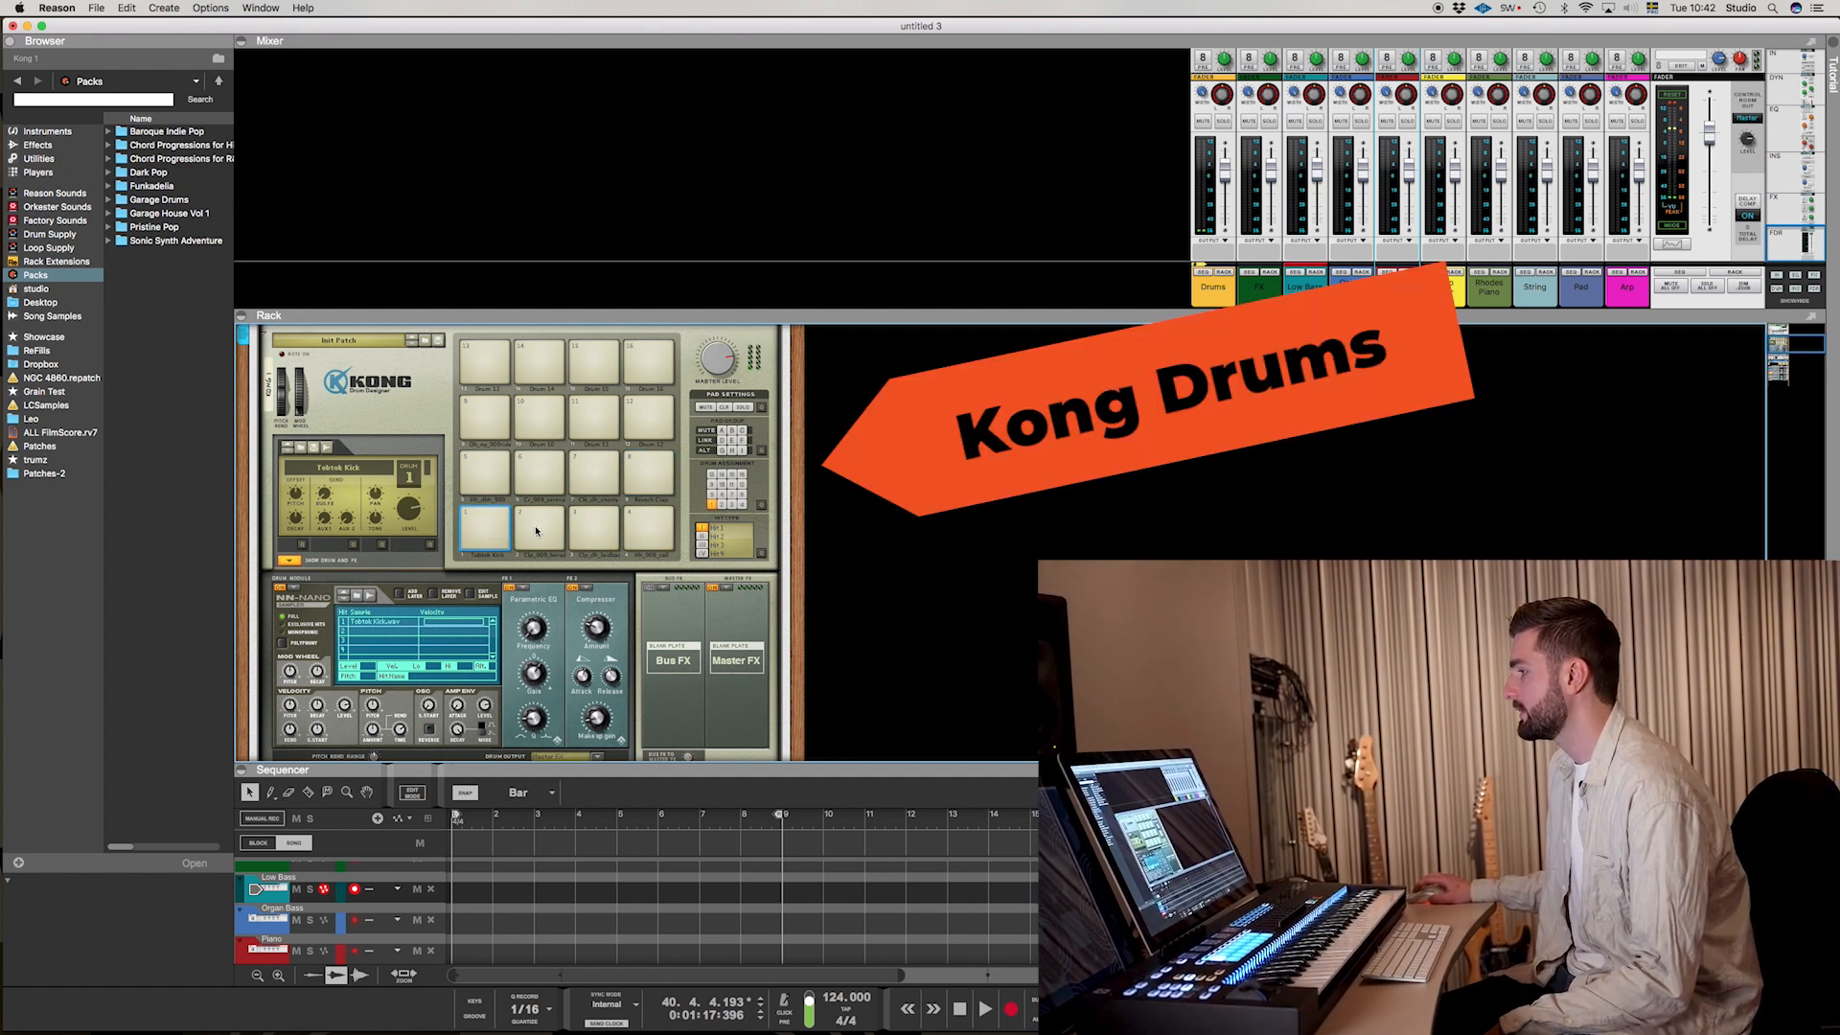
{"action": "left_click", "coordinate": [536, 531]}
{"action": "left_click", "coordinate": [596, 534]}
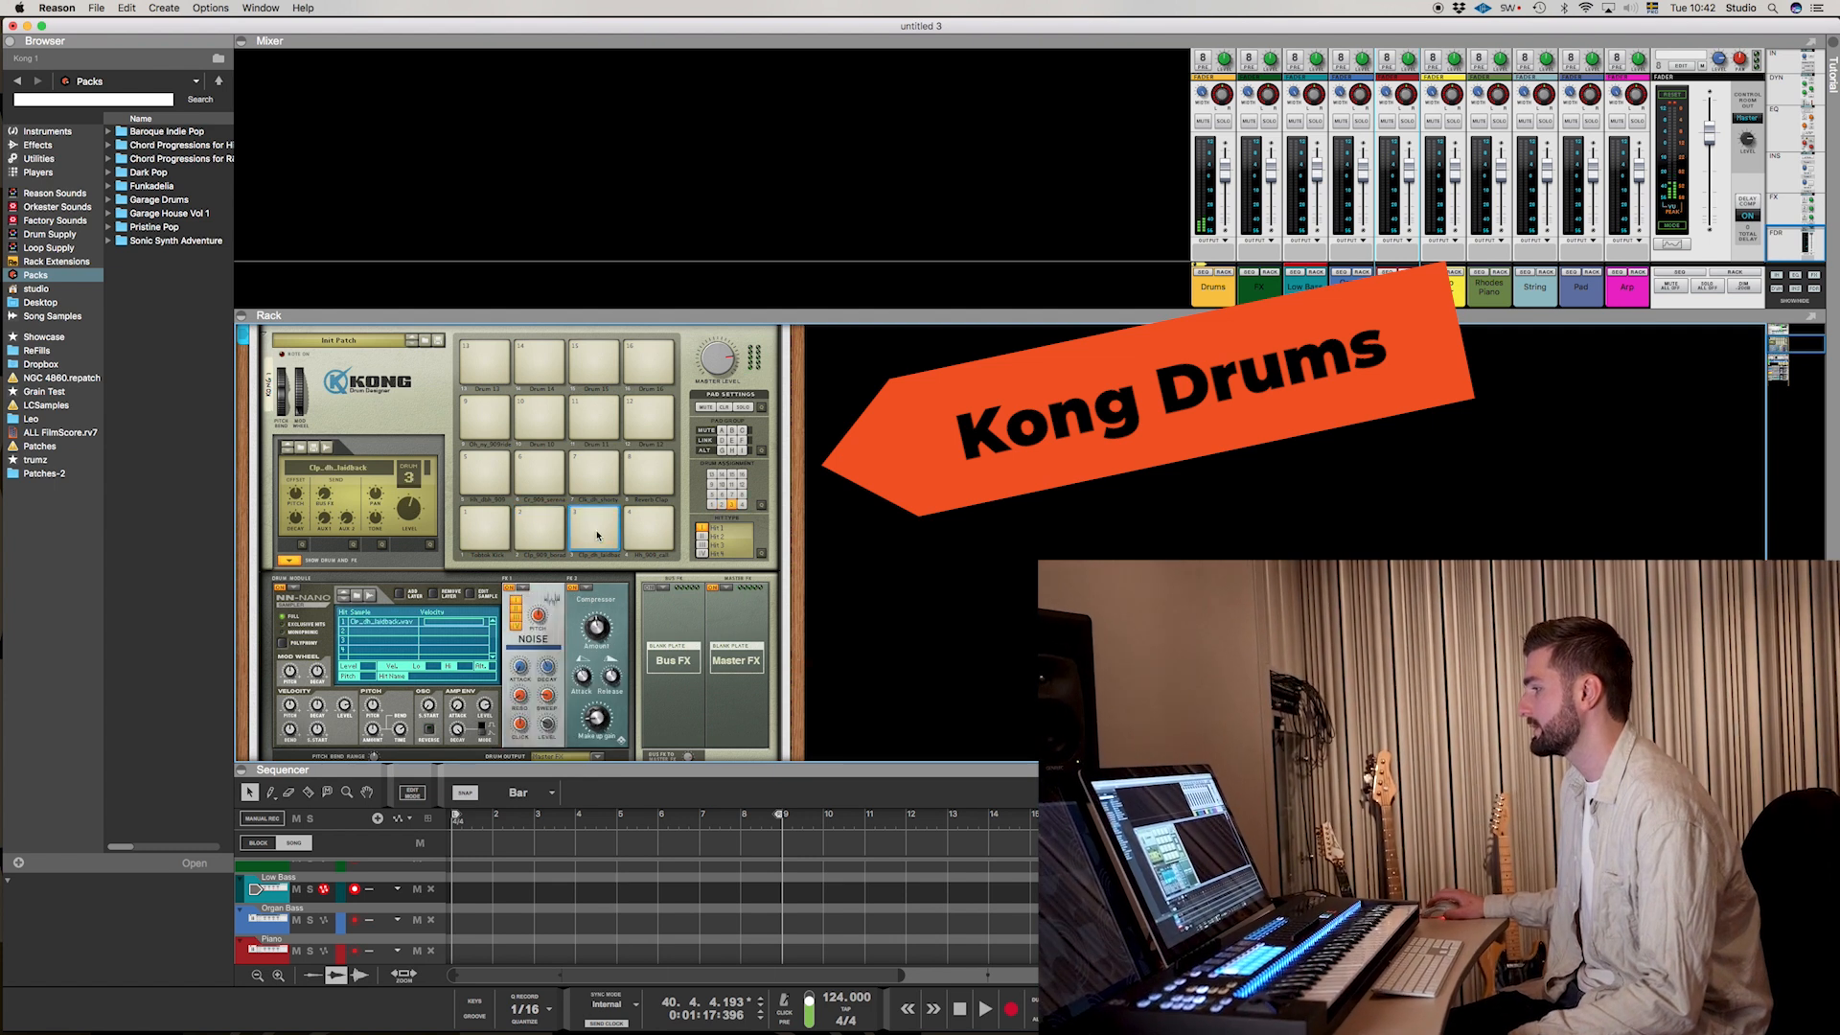
{"action": "left_click", "coordinate": [655, 537]}
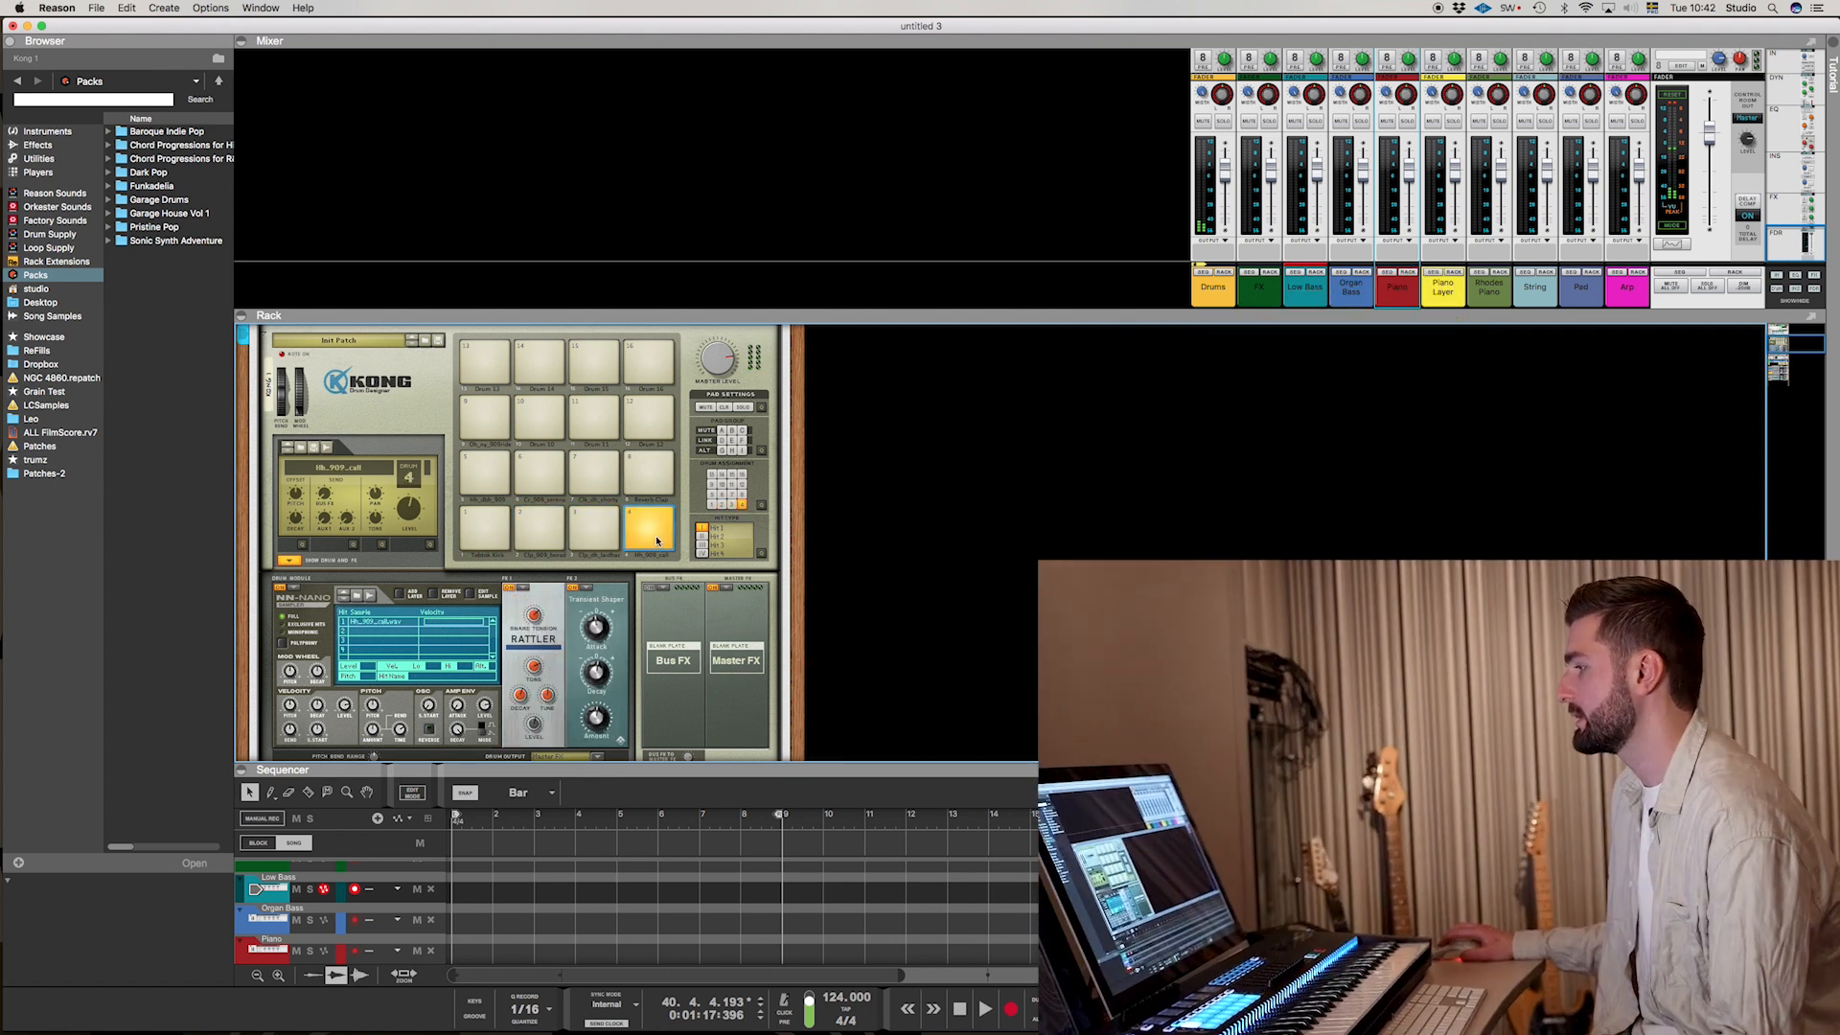
{"action": "left_click", "coordinate": [497, 470]}
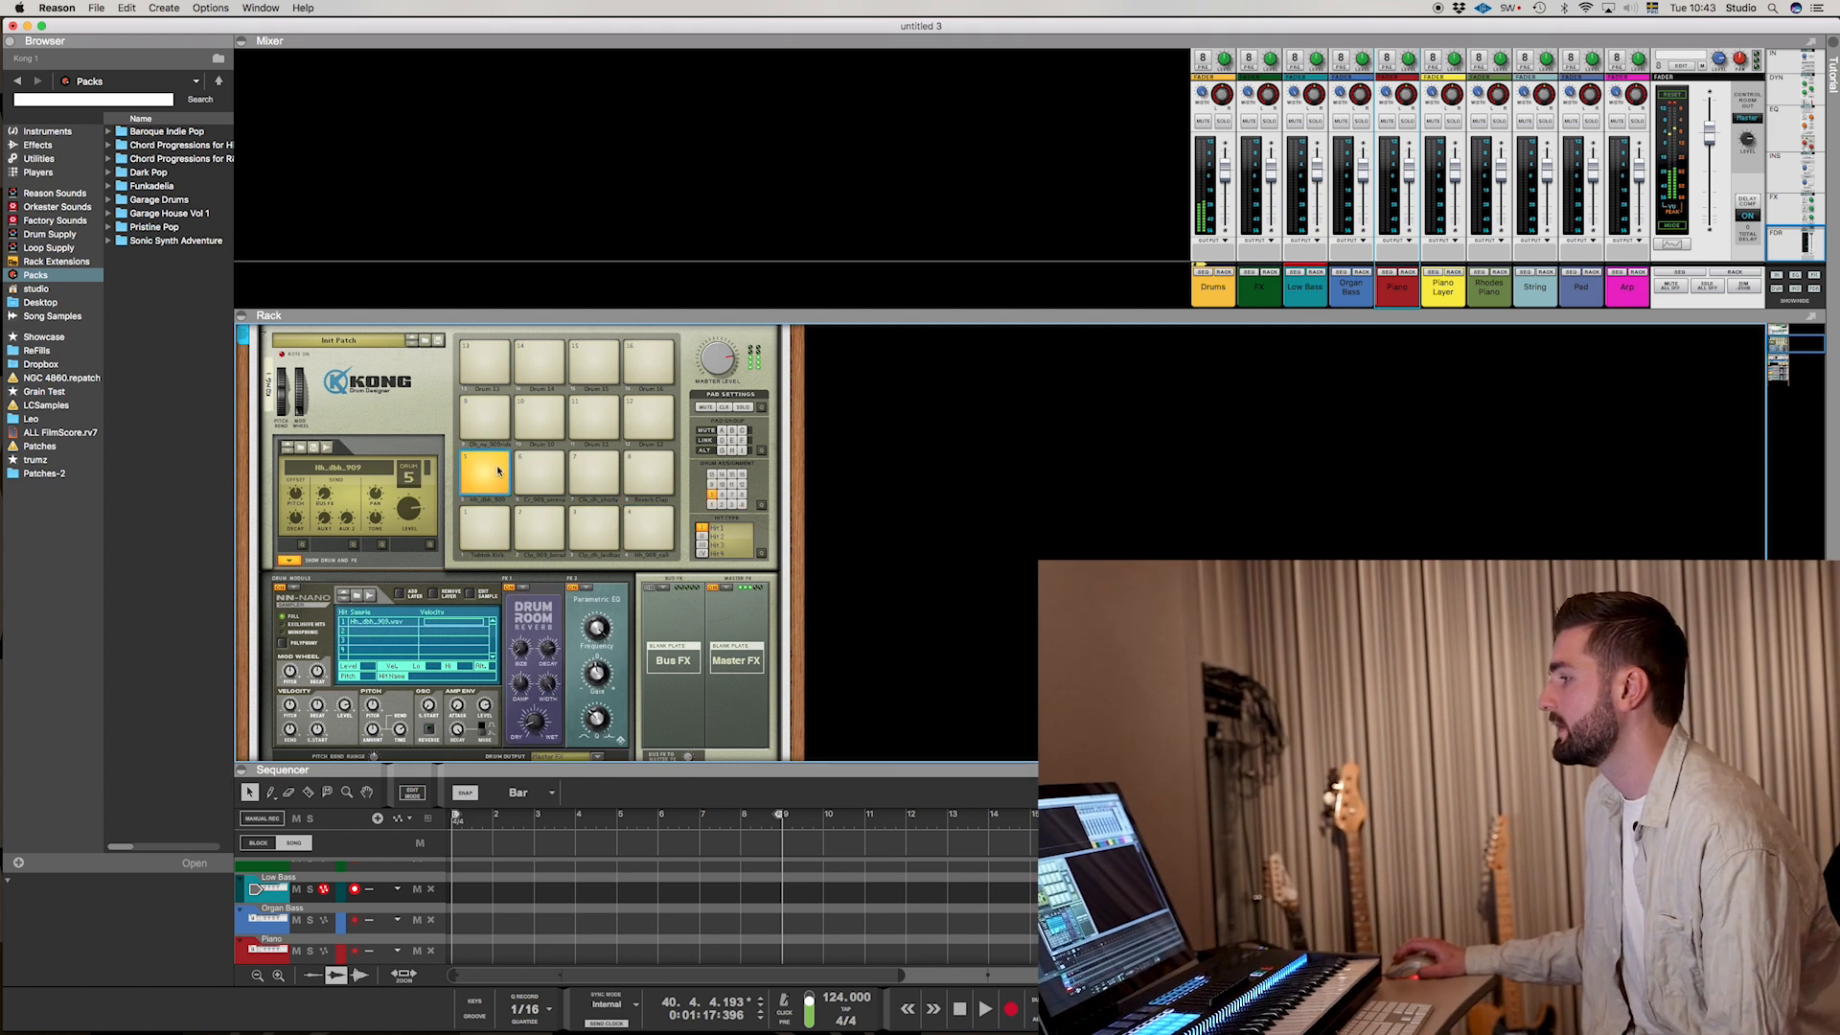
{"action": "left_click", "coordinate": [546, 477]}
{"action": "scroll", "coordinate": [747, 757], "scroll_direction": "down", "scroll_amount": 3}
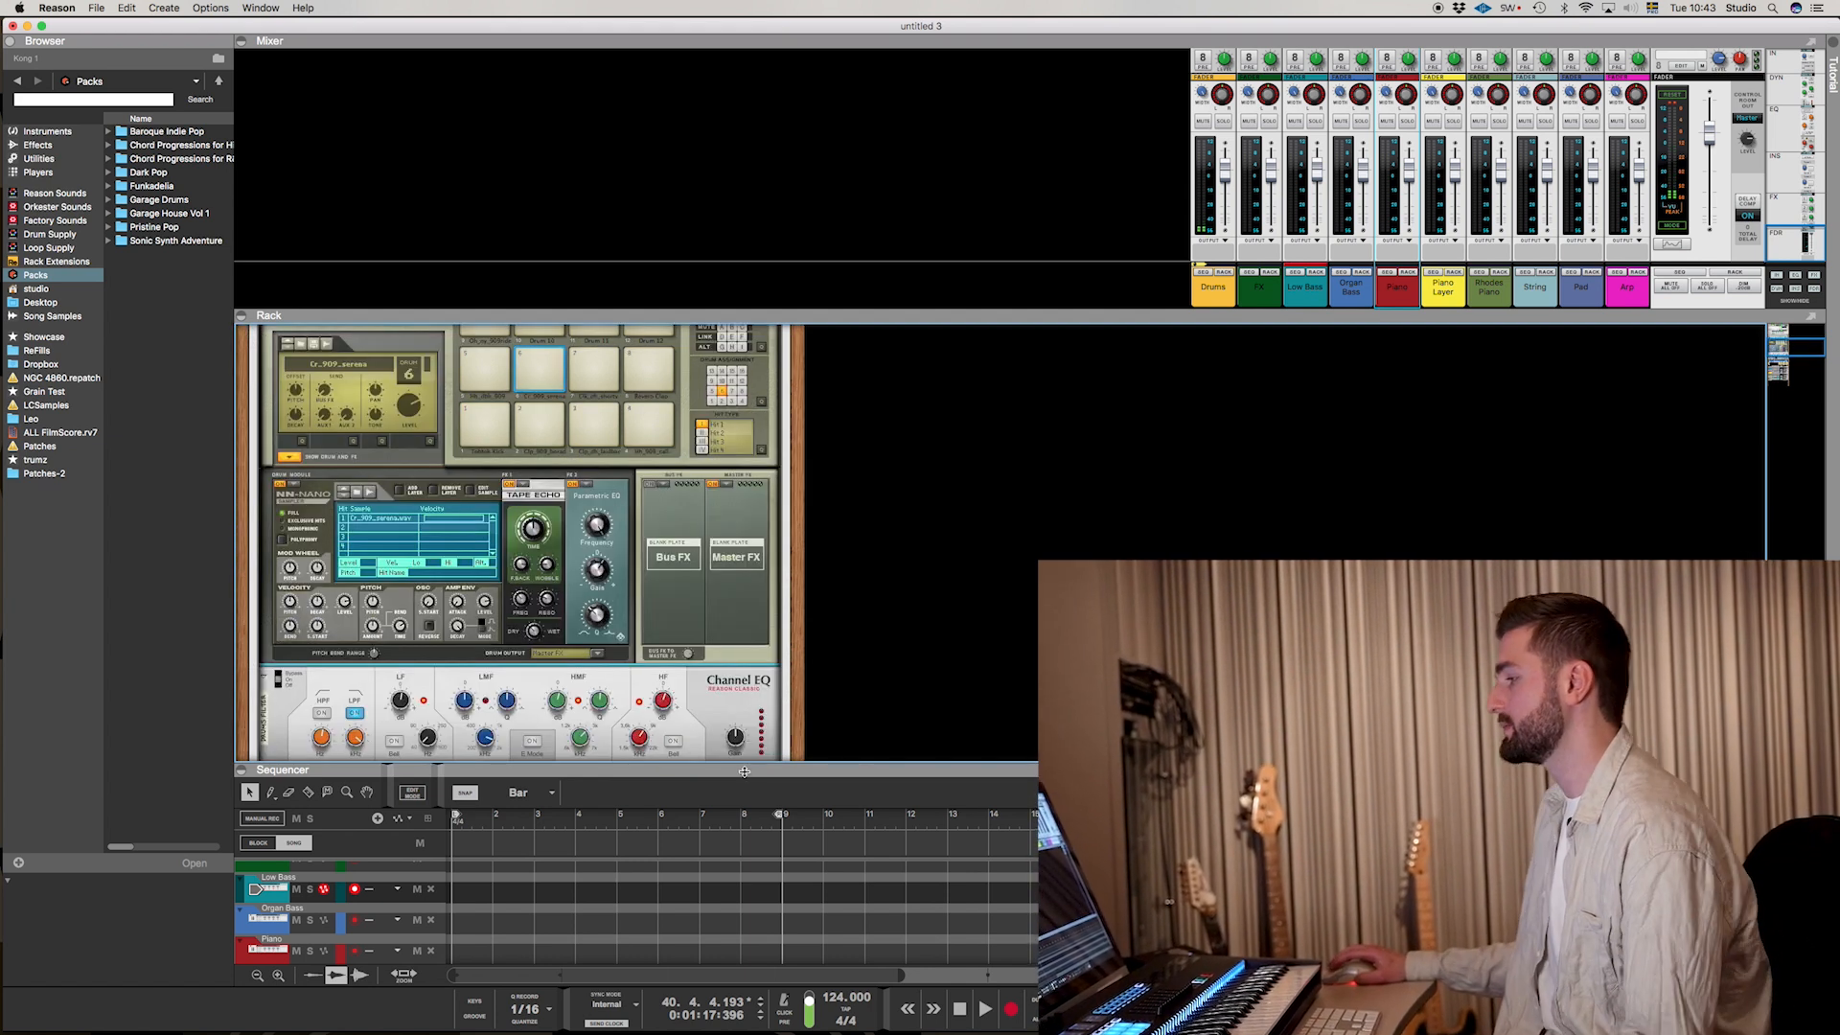
Step: Make Drums the active track in the enlarged sequencer, run playback briefly and reopen the rack
{"action": "left_click_drag", "start_coordinate": [744, 769], "coordinate": [736, 522]}
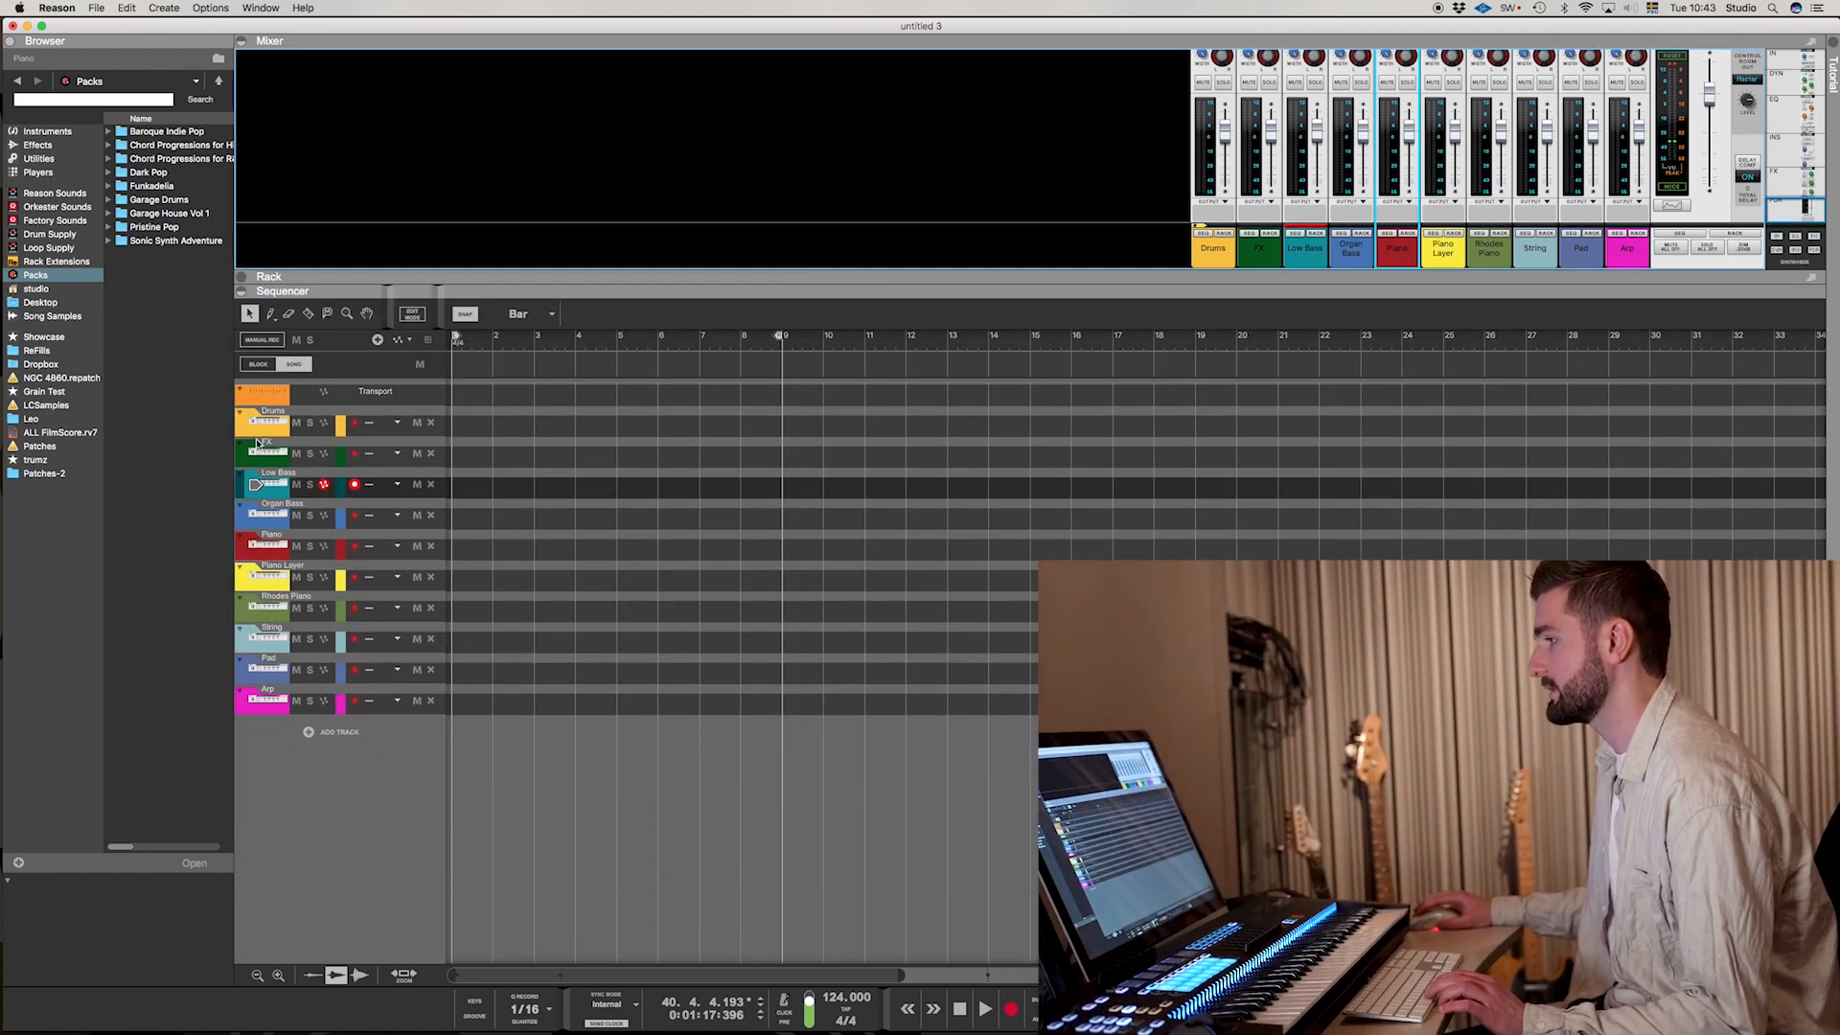
{"action": "left_click", "coordinate": [250, 429]}
{"action": "key", "text": "space"}
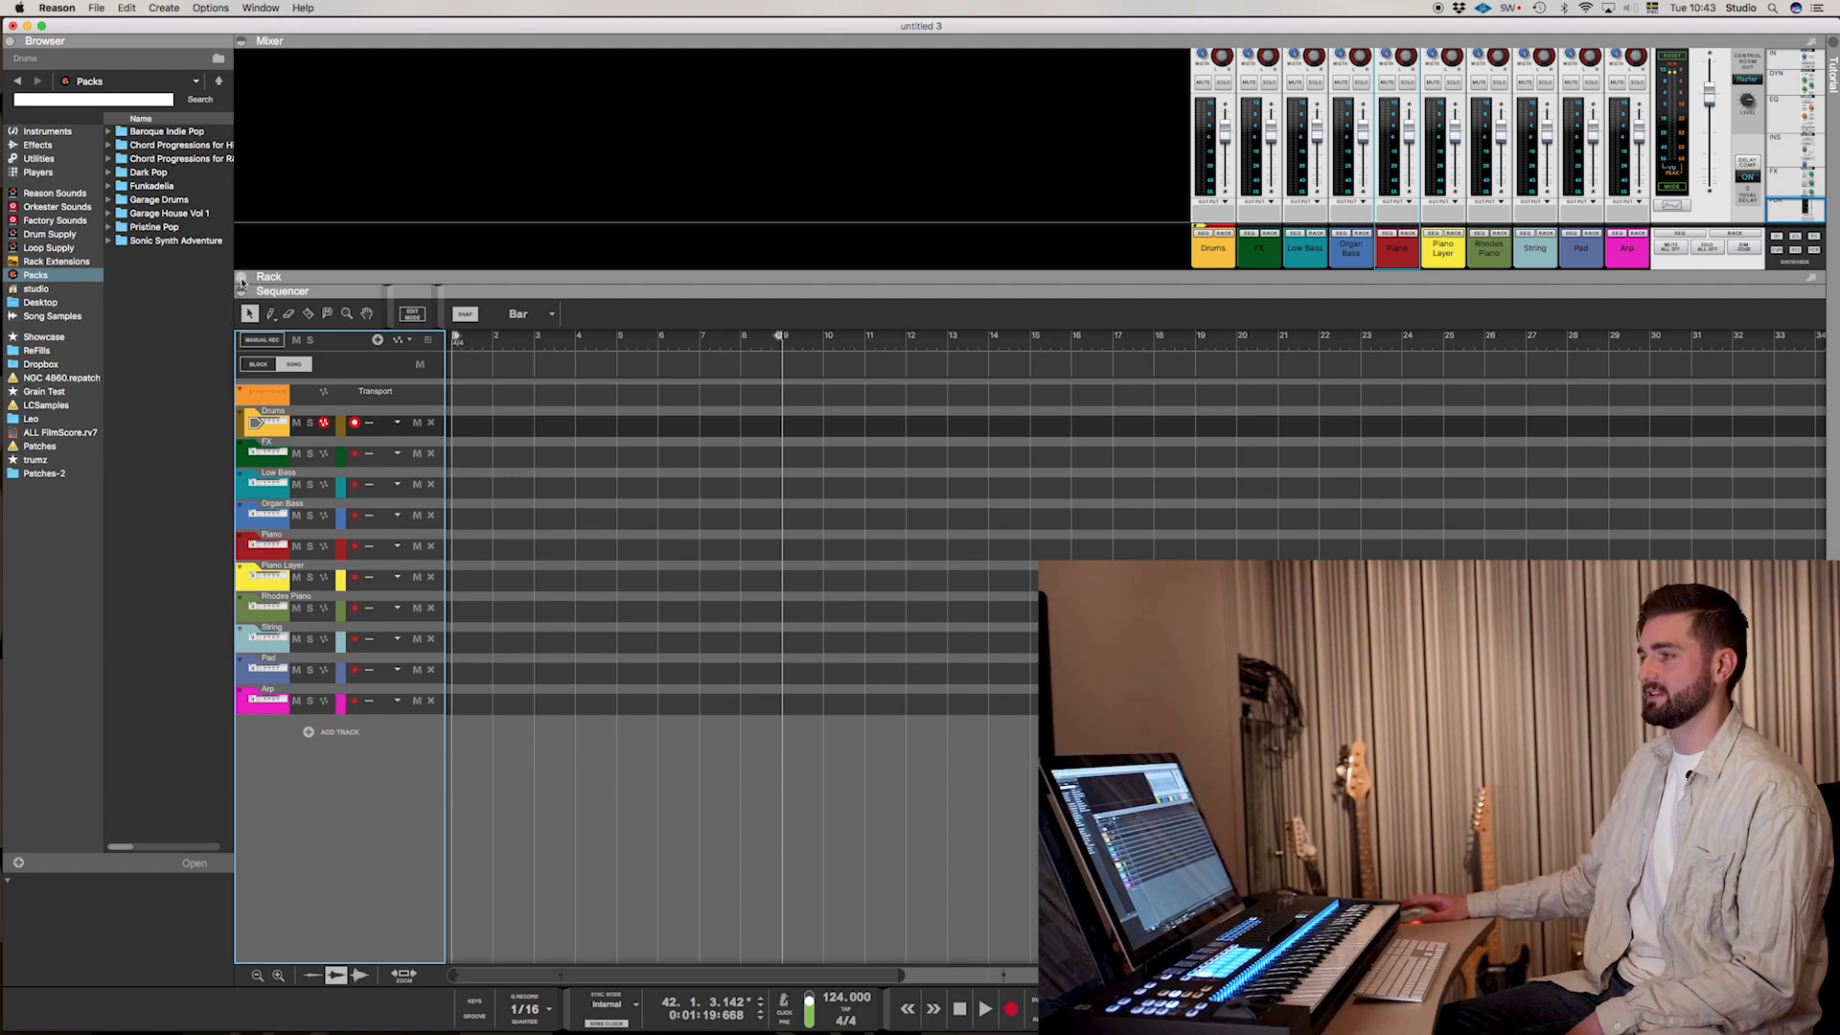
{"action": "left_click", "coordinate": [242, 280]}
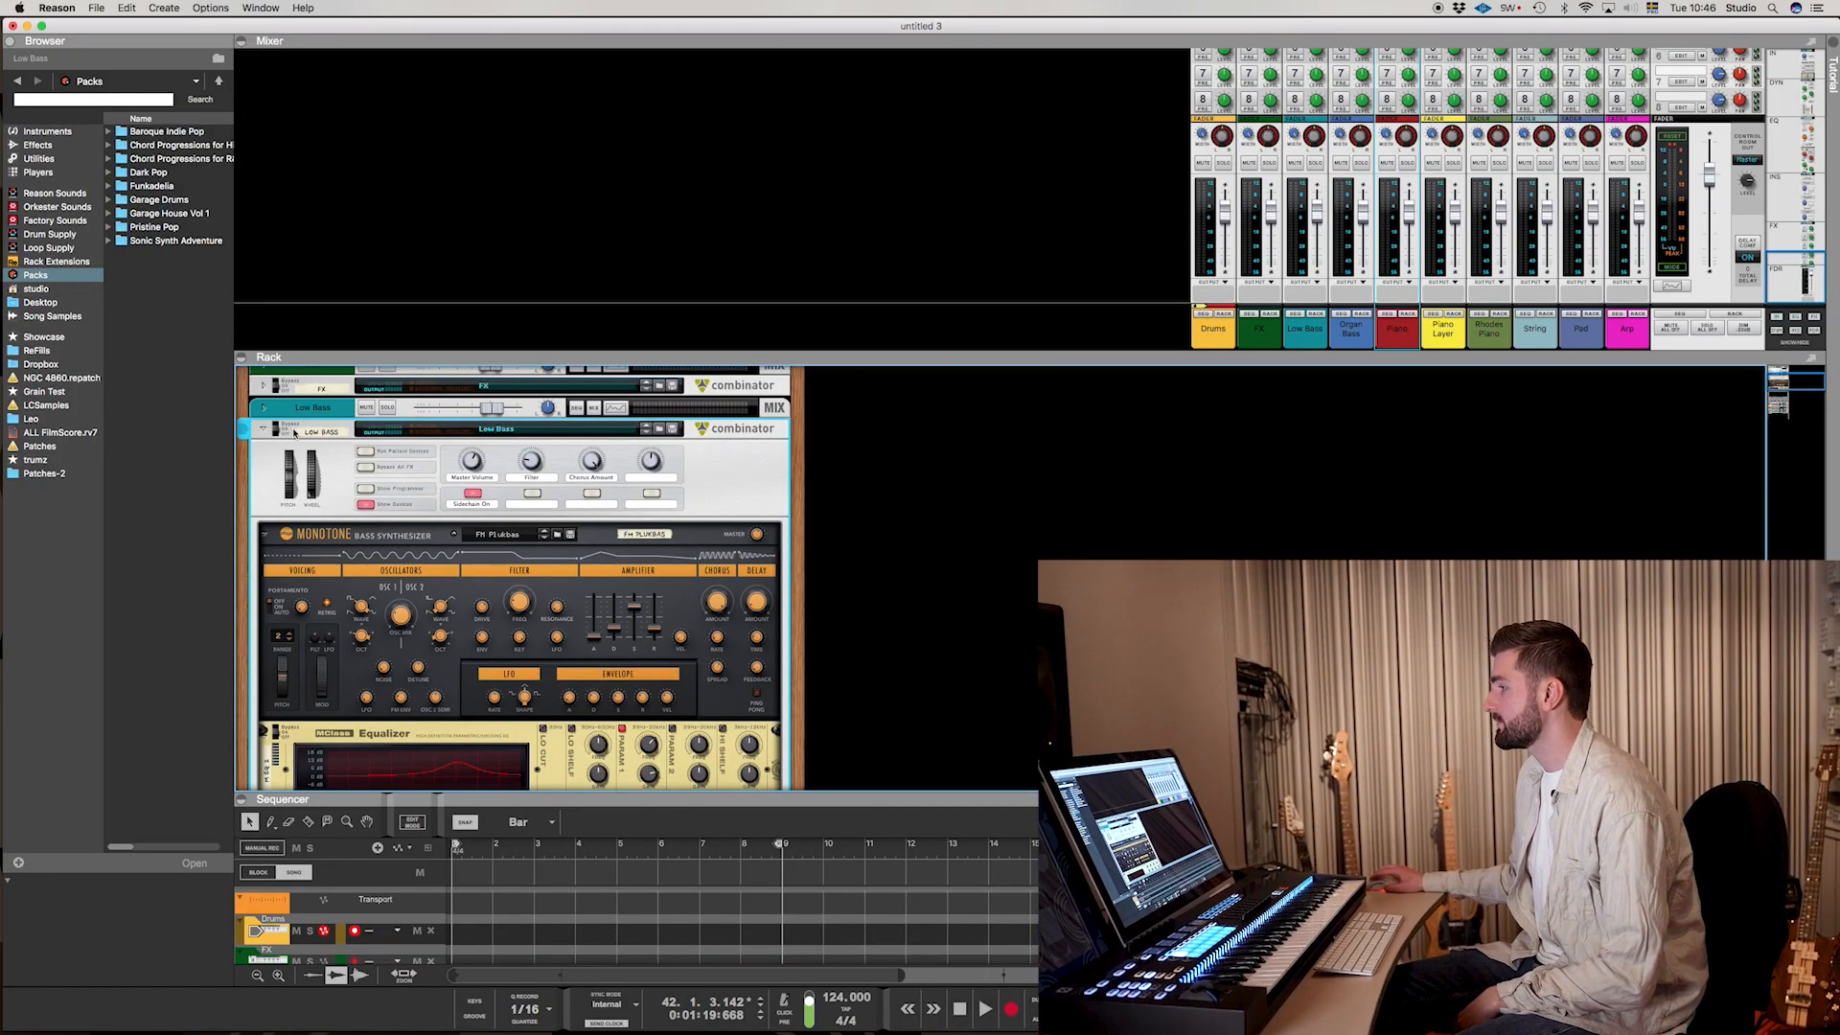
Step: Examine the Low Bass Combinator's devices, from the Monotone bass synthesizer through the equalizer to the Synchronous sidechain effect
{"action": "left_click", "coordinate": [266, 430]}
{"action": "left_click", "coordinate": [263, 430]}
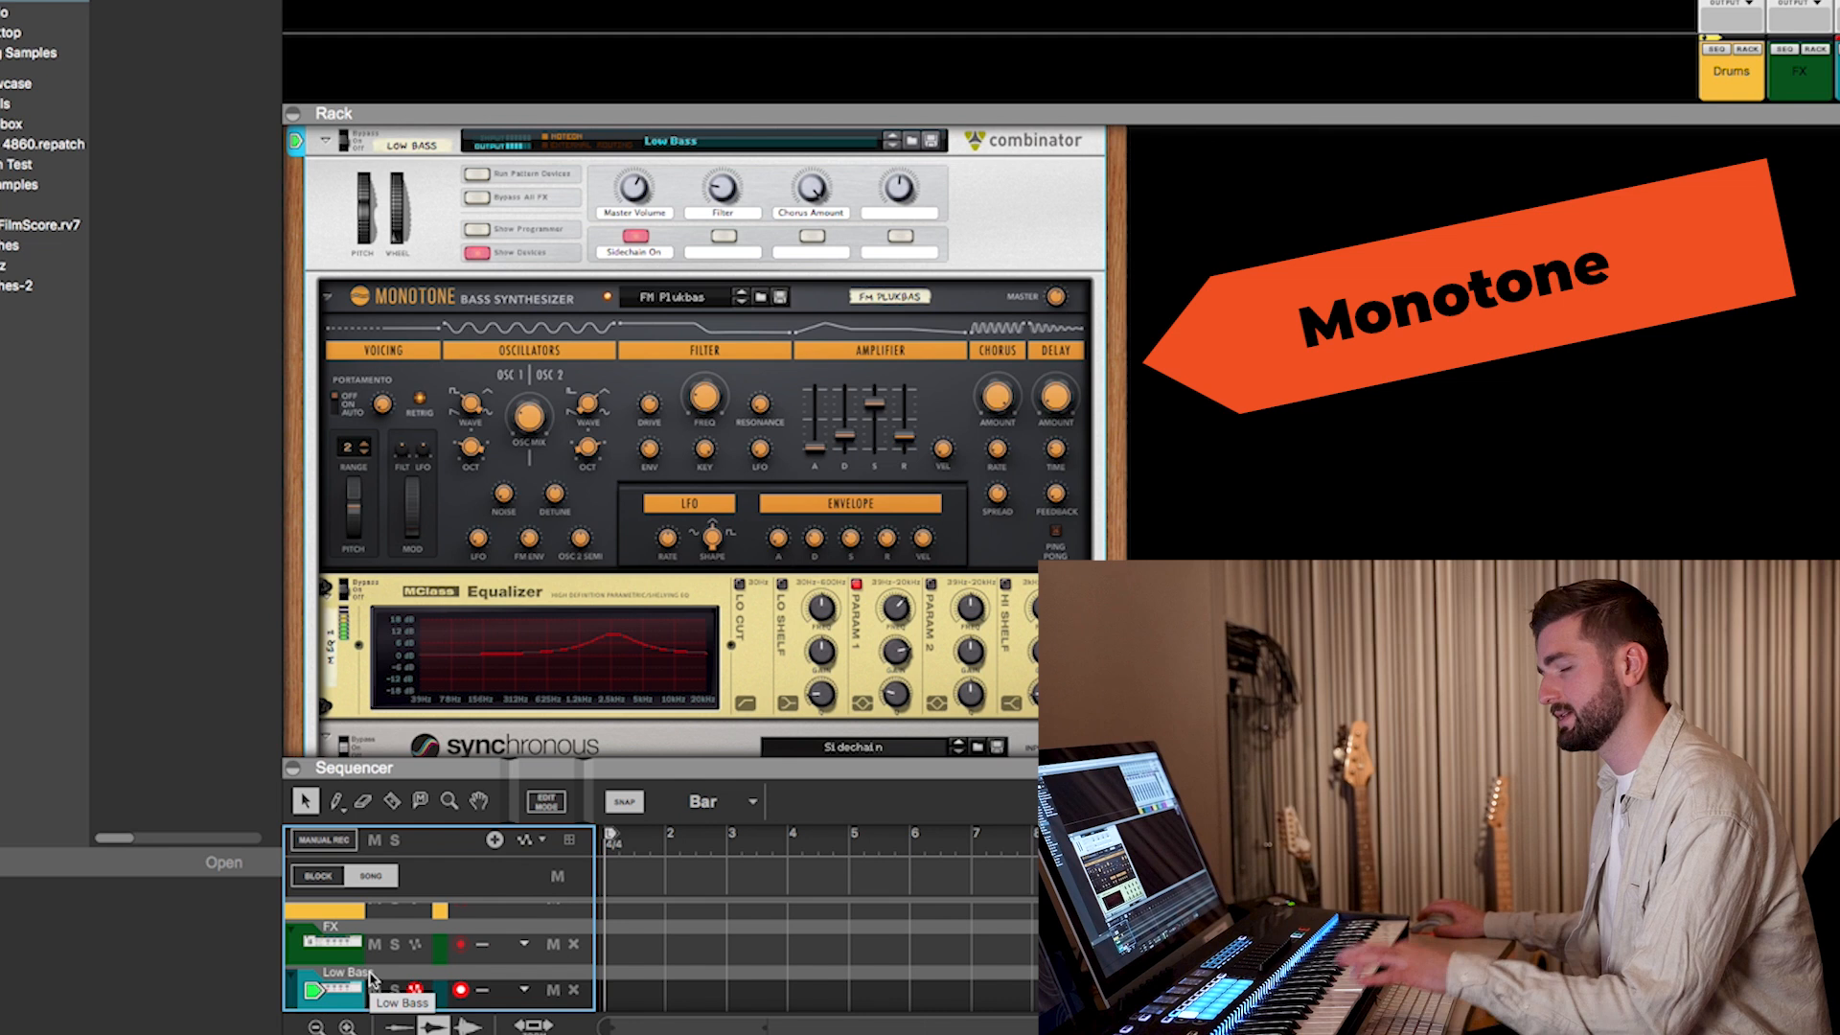
{"action": "scroll", "coordinate": [501, 913], "scroll_direction": "down", "scroll_amount": 1}
{"action": "scroll", "coordinate": [704, 440], "scroll_direction": "down", "scroll_amount": 3}
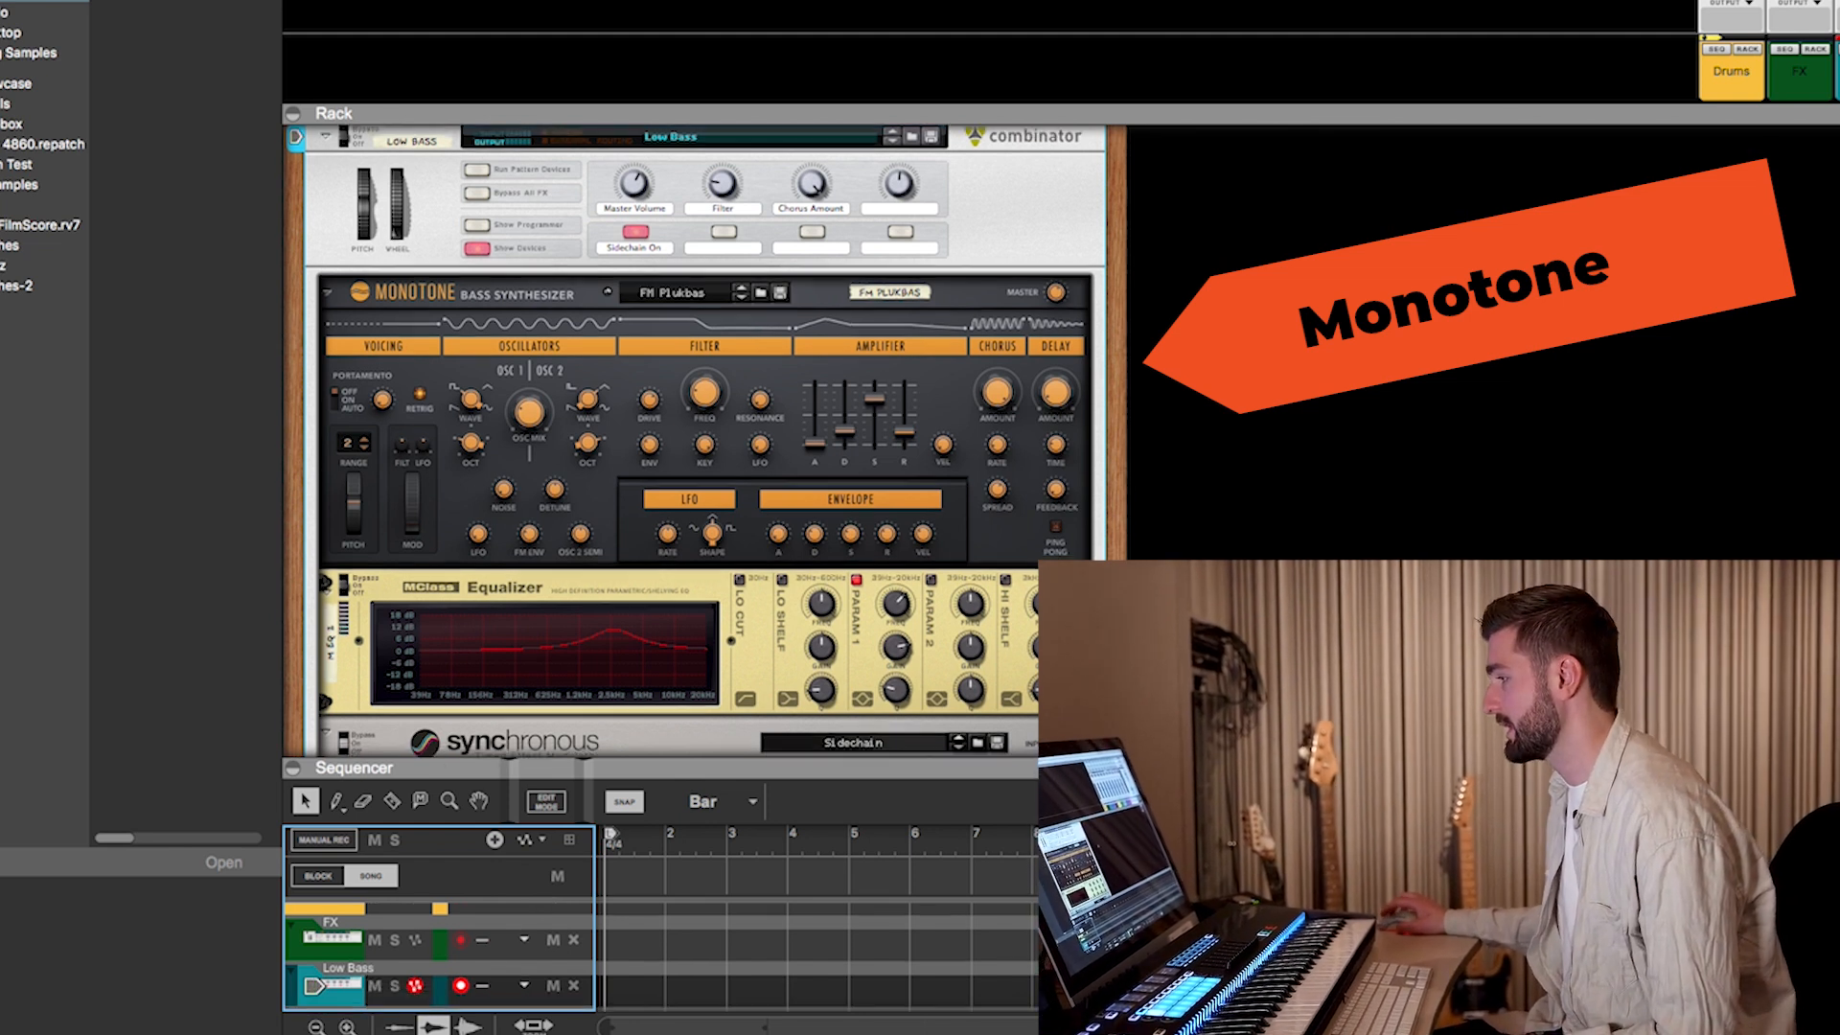
{"action": "scroll", "coordinate": [1164, 401], "scroll_direction": "down", "scroll_amount": 2}
{"action": "scroll", "coordinate": [328, 303], "scroll_direction": "up", "scroll_amount": 5}
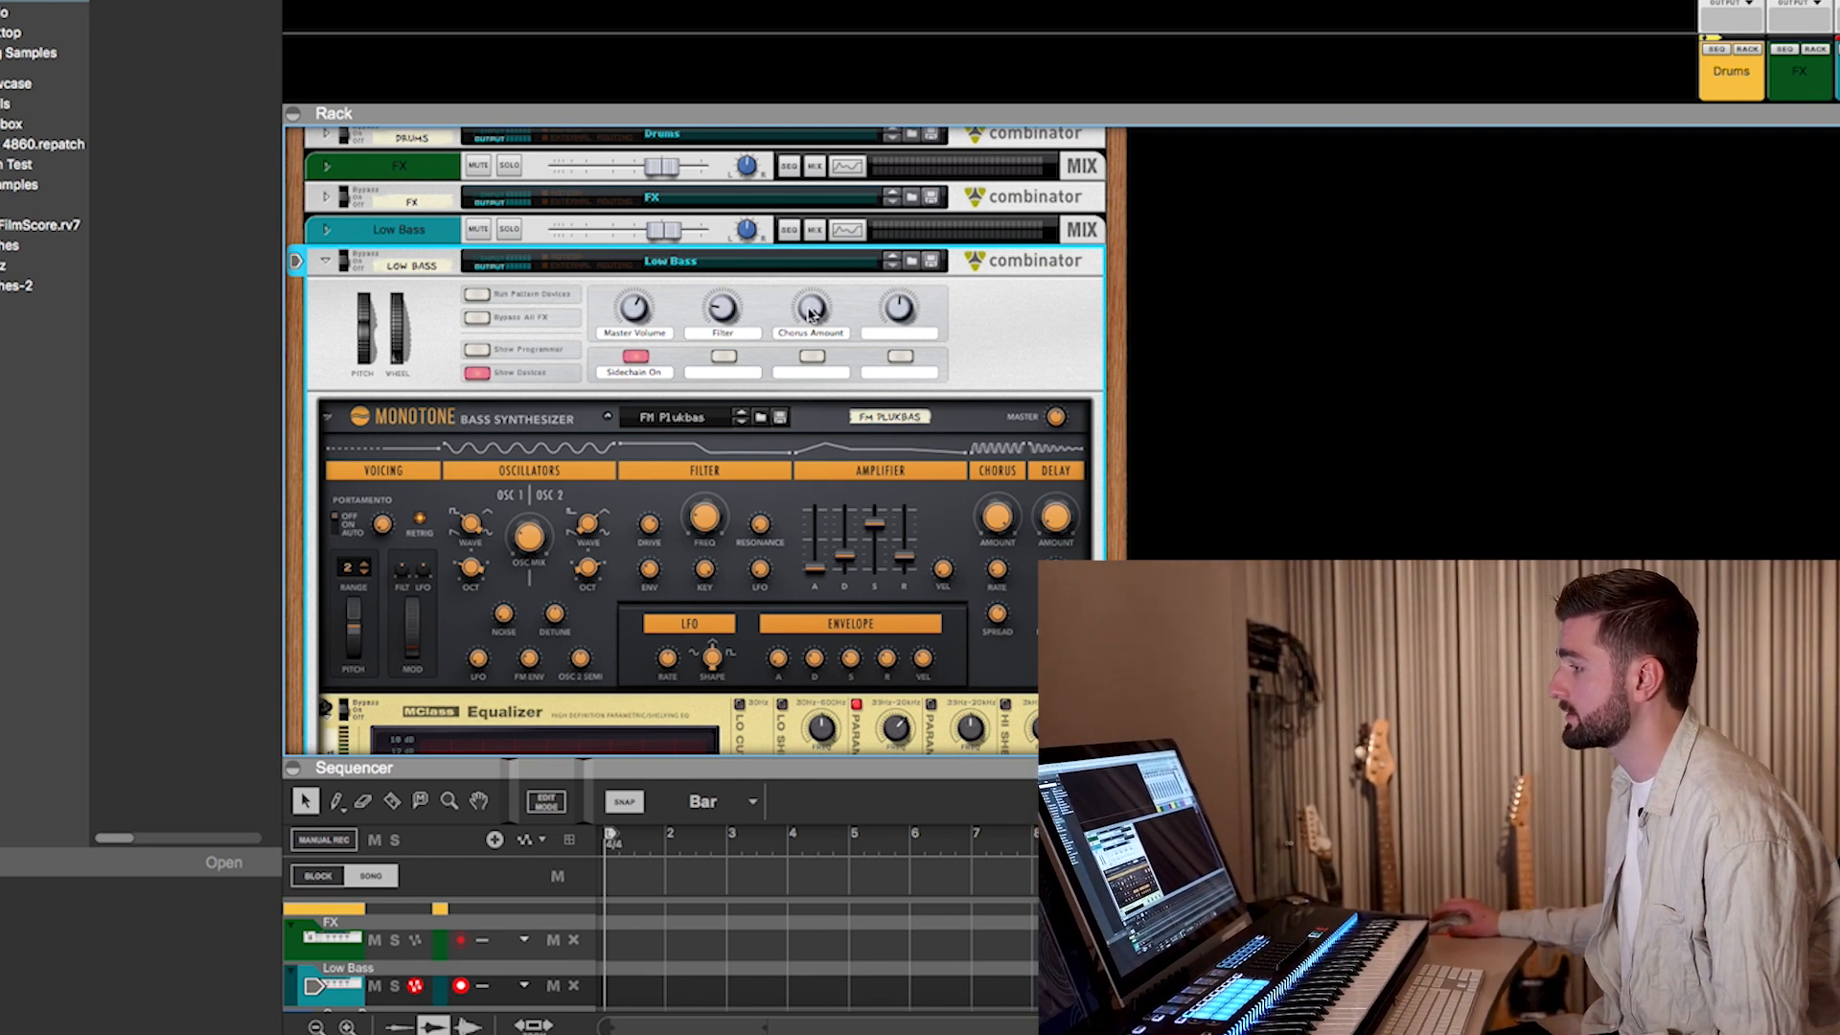
Step: Turn on the unlabelled button below Chorus Amount on the Low Bass Combinator and adjust its Filter control
{"action": "left_click", "coordinate": [817, 352]}
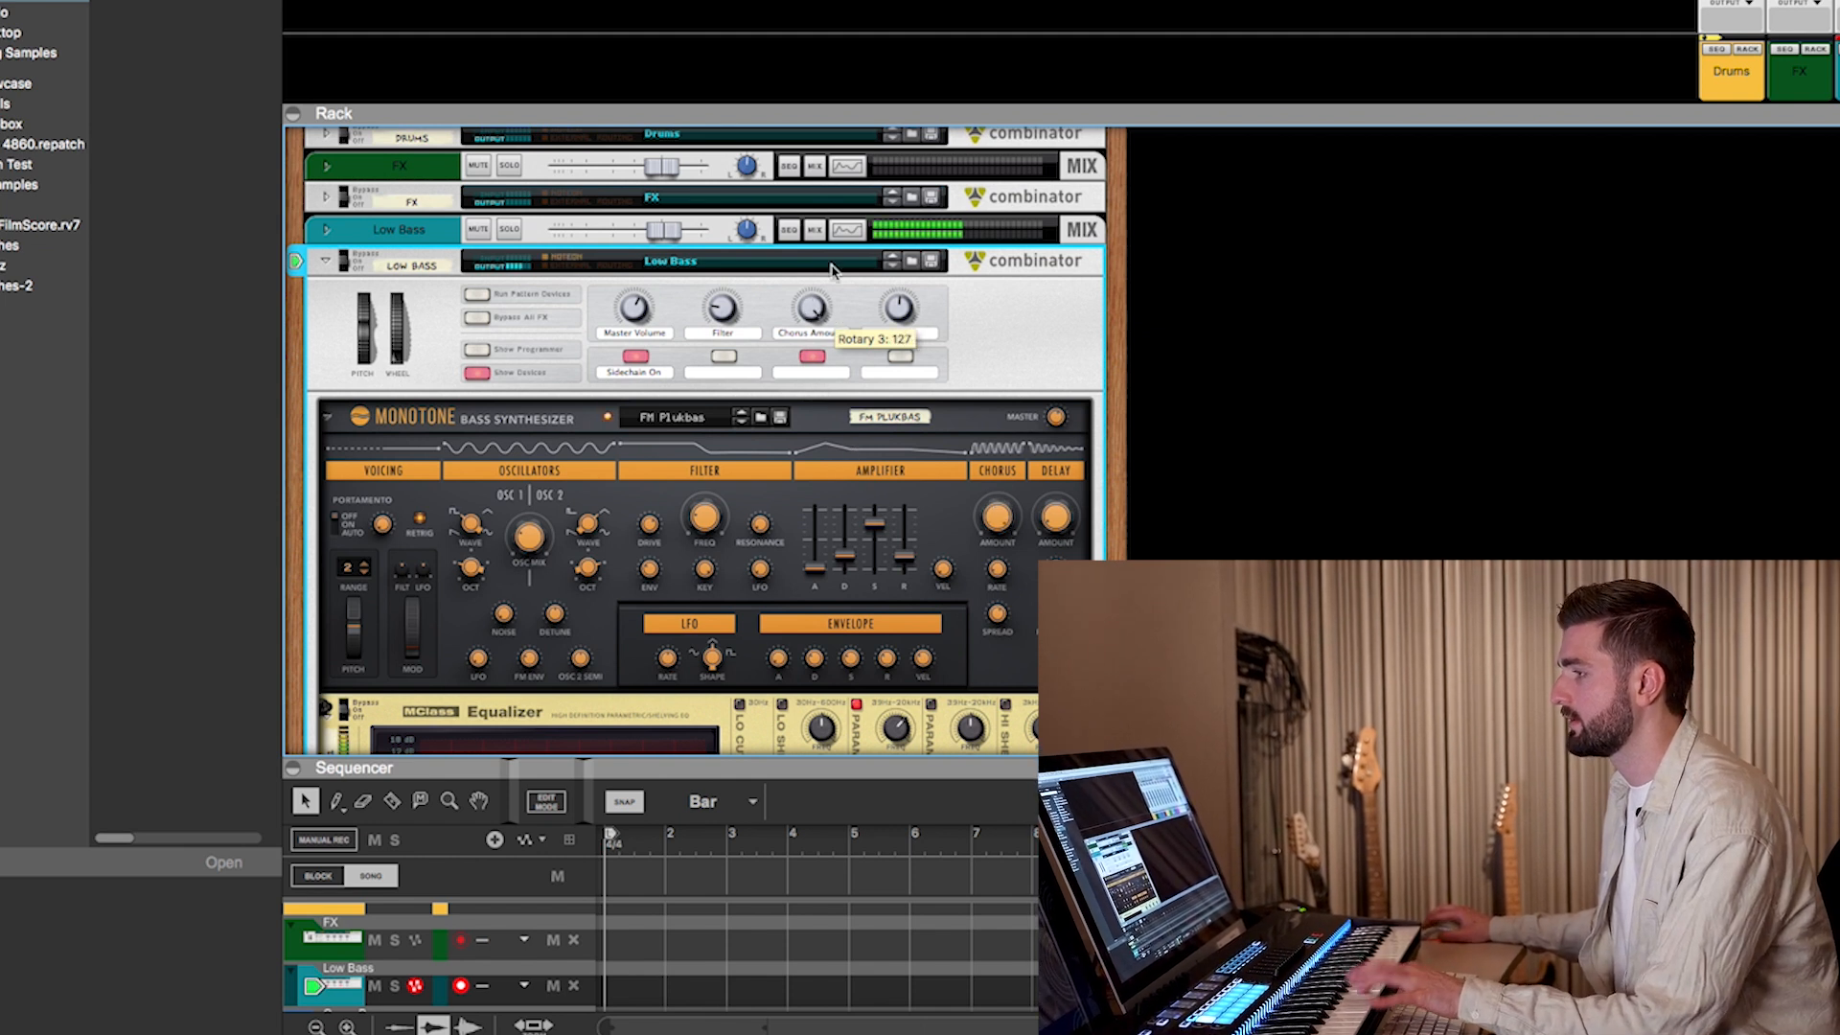
{"action": "mouse_move", "coordinate": [731, 307]}
{"action": "left_mouse_down"}
{"action": "mouse_move", "coordinate": [725, 244]}
{"action": "mouse_move", "coordinate": [736, 305]}
{"action": "left_mouse_up"}
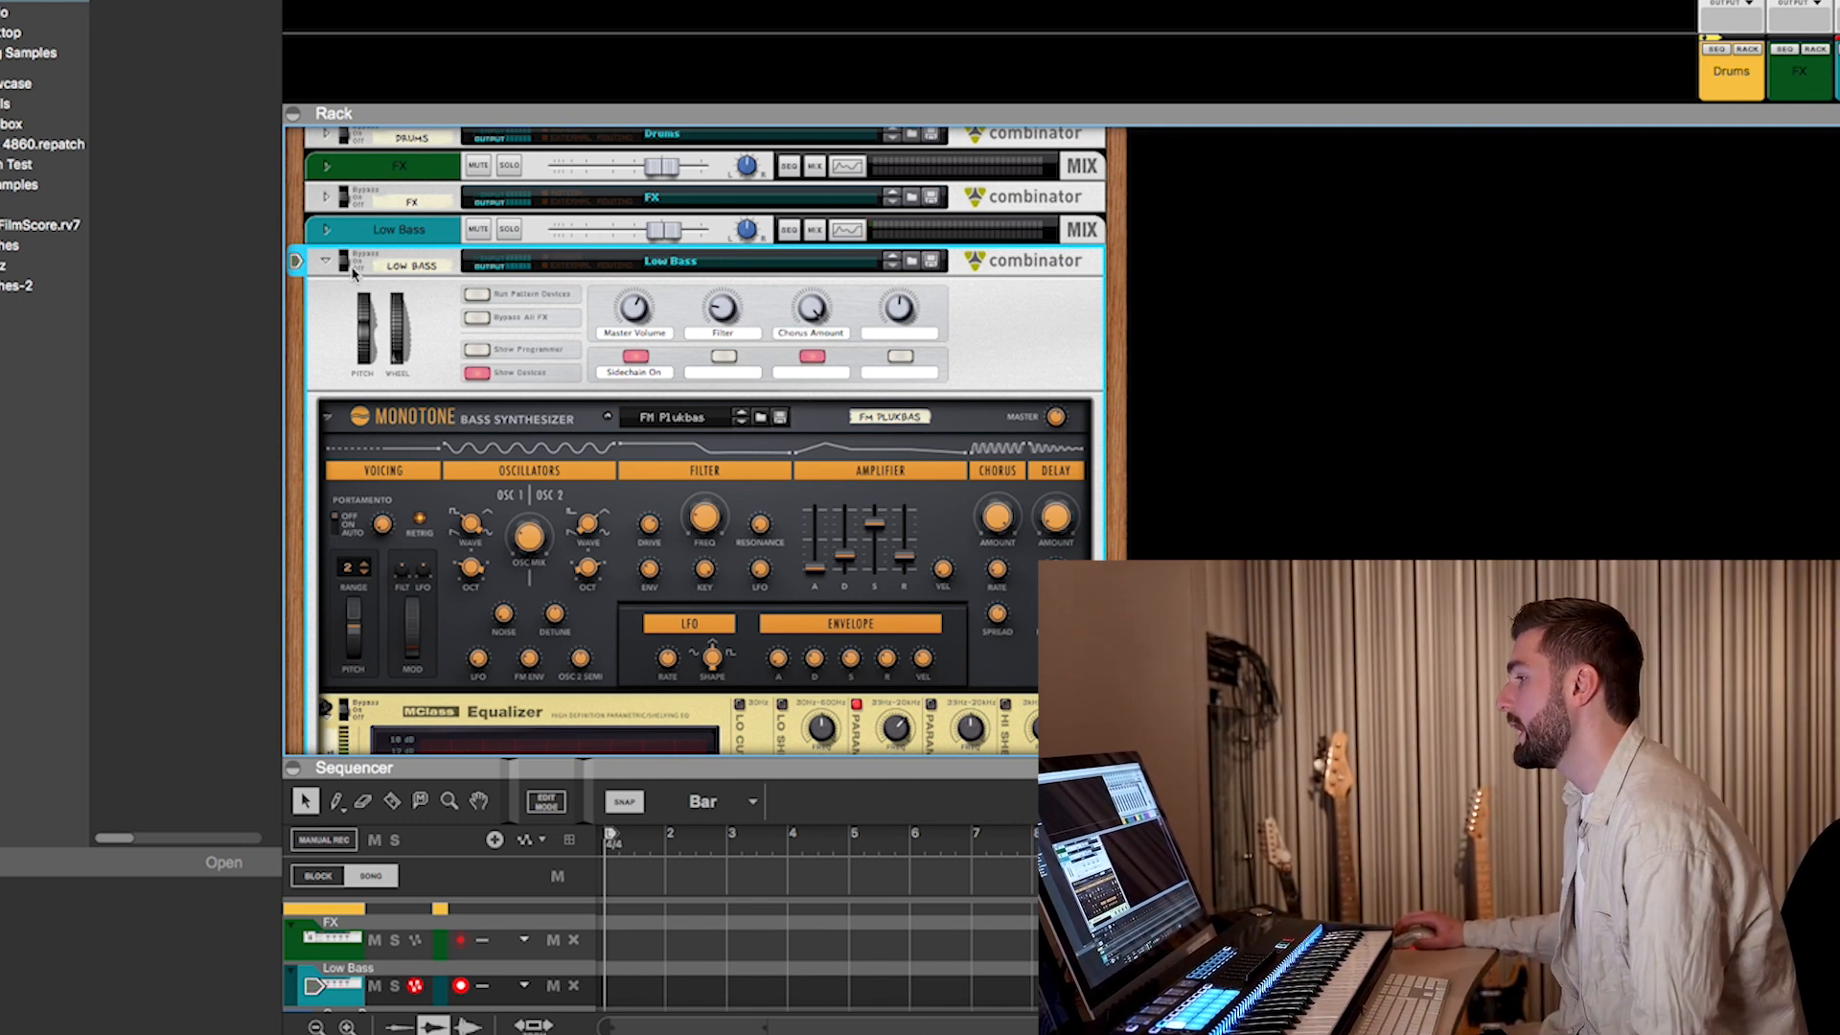
Step: Fold the Low Bass Combinator and unfold Organ Bass with its internal devices shown
{"action": "left_click", "coordinate": [327, 262]}
{"action": "left_click", "coordinate": [387, 329]}
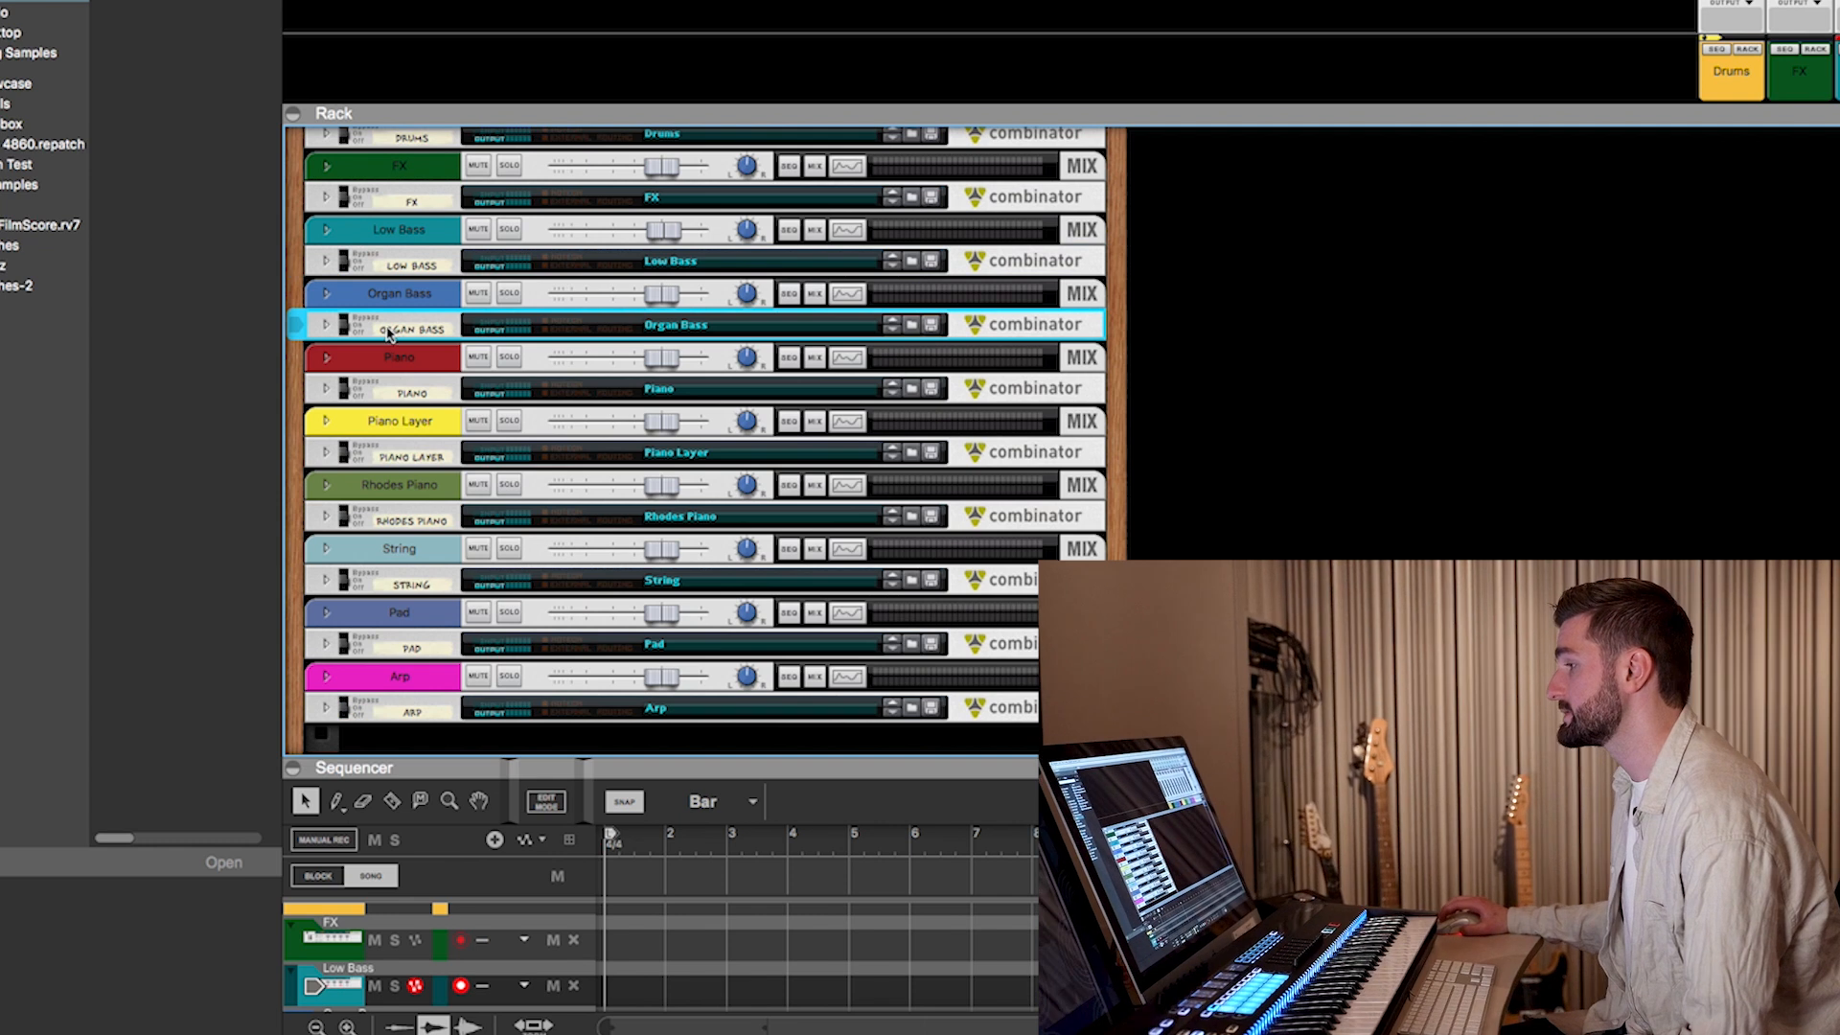
{"action": "left_click", "coordinate": [327, 325]}
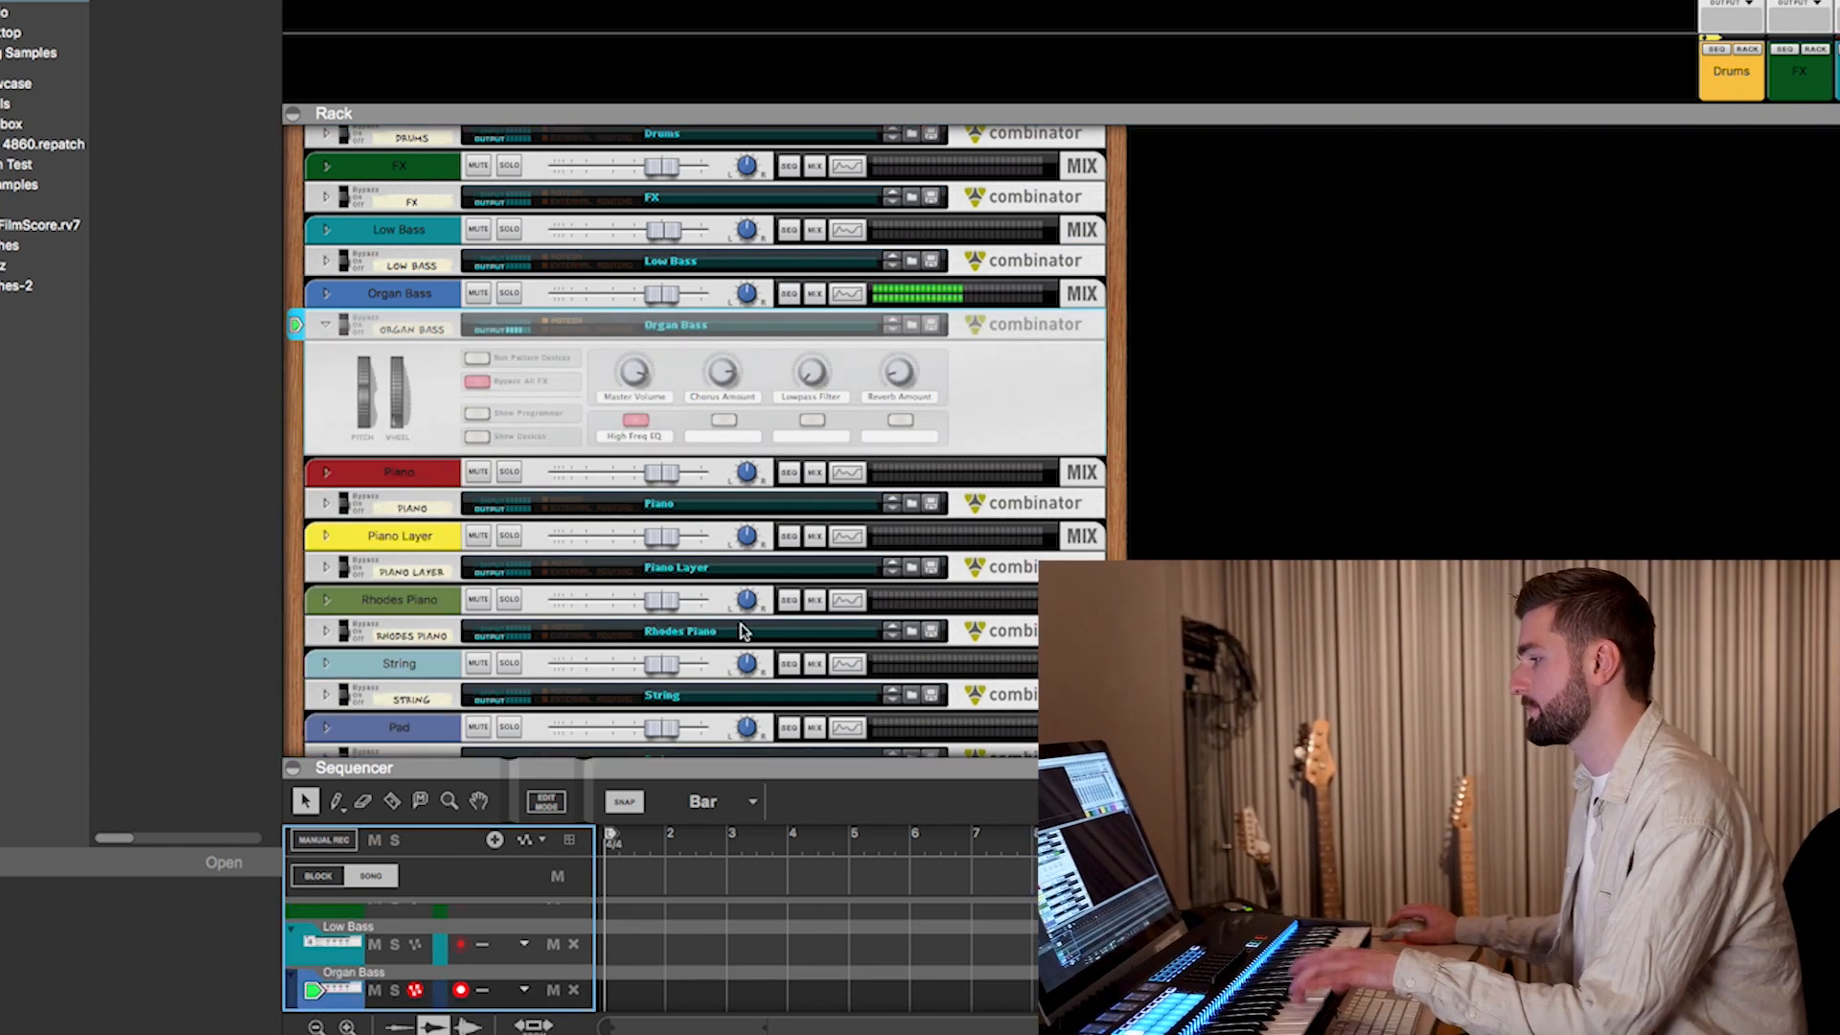
{"action": "left_click_drag", "start_coordinate": [786, 759], "coordinate": [808, 617]}
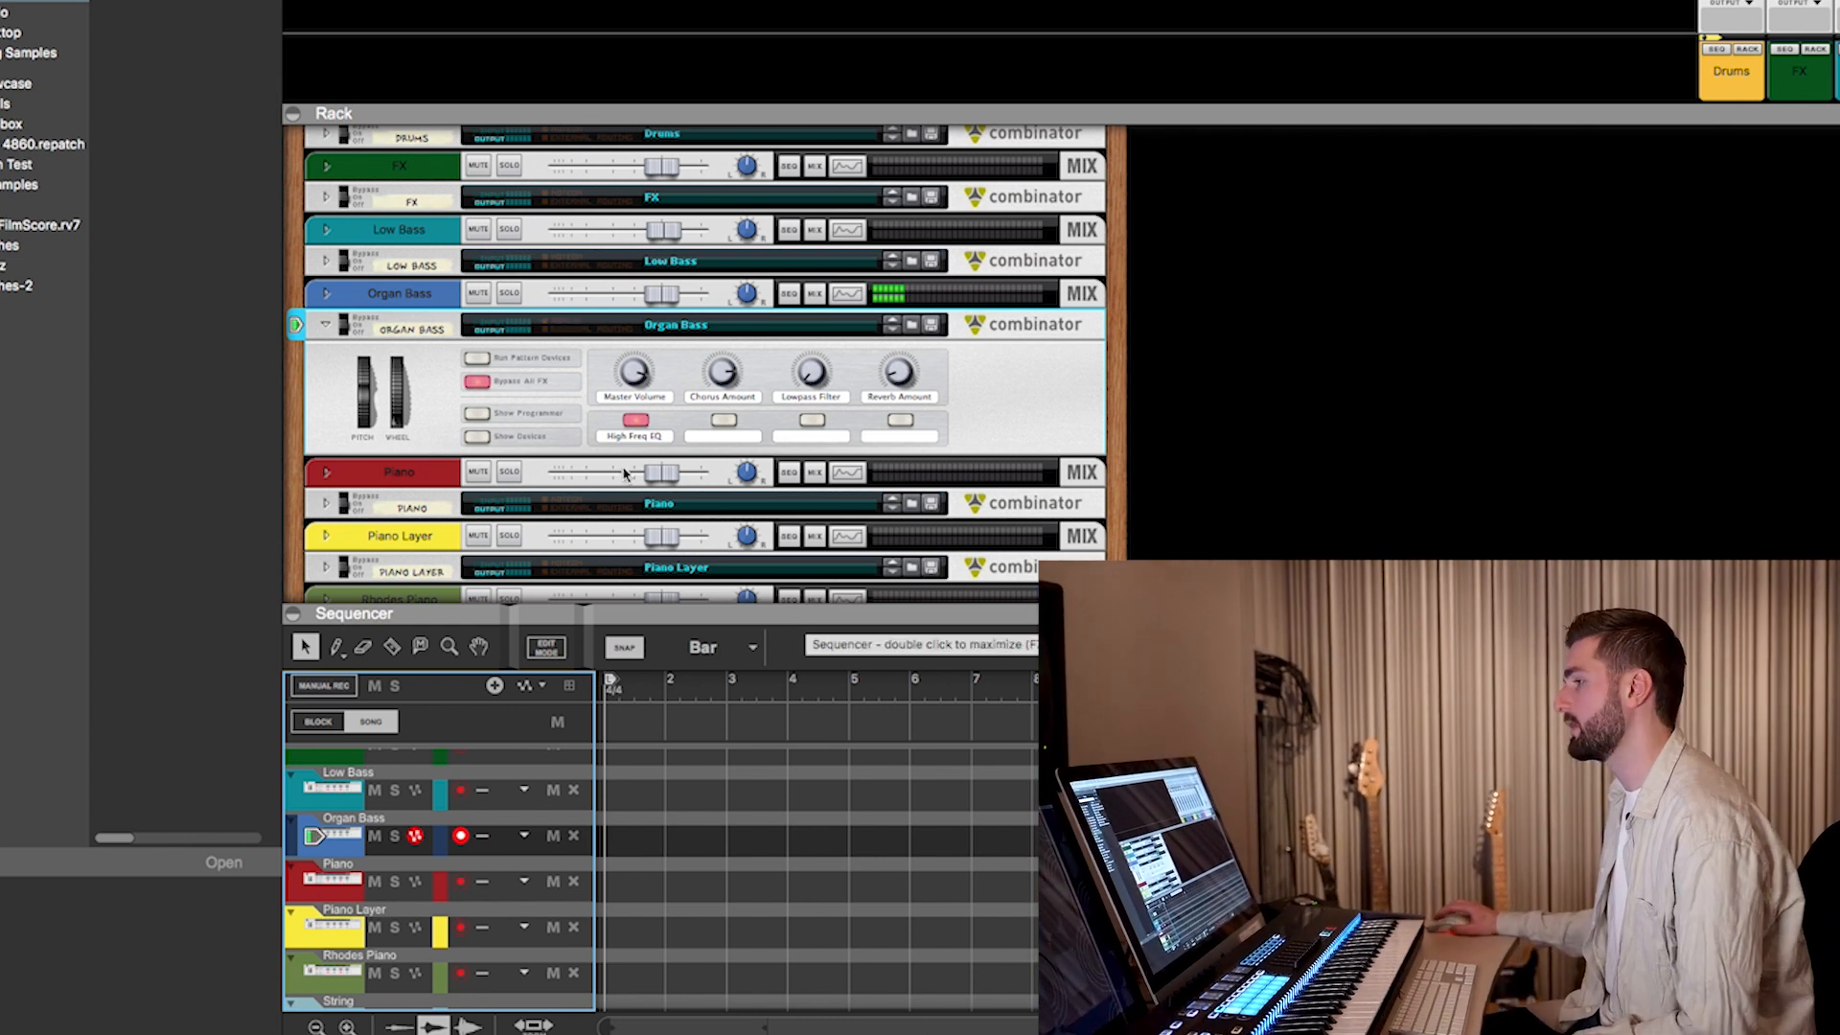
{"action": "left_click", "coordinate": [471, 438]}
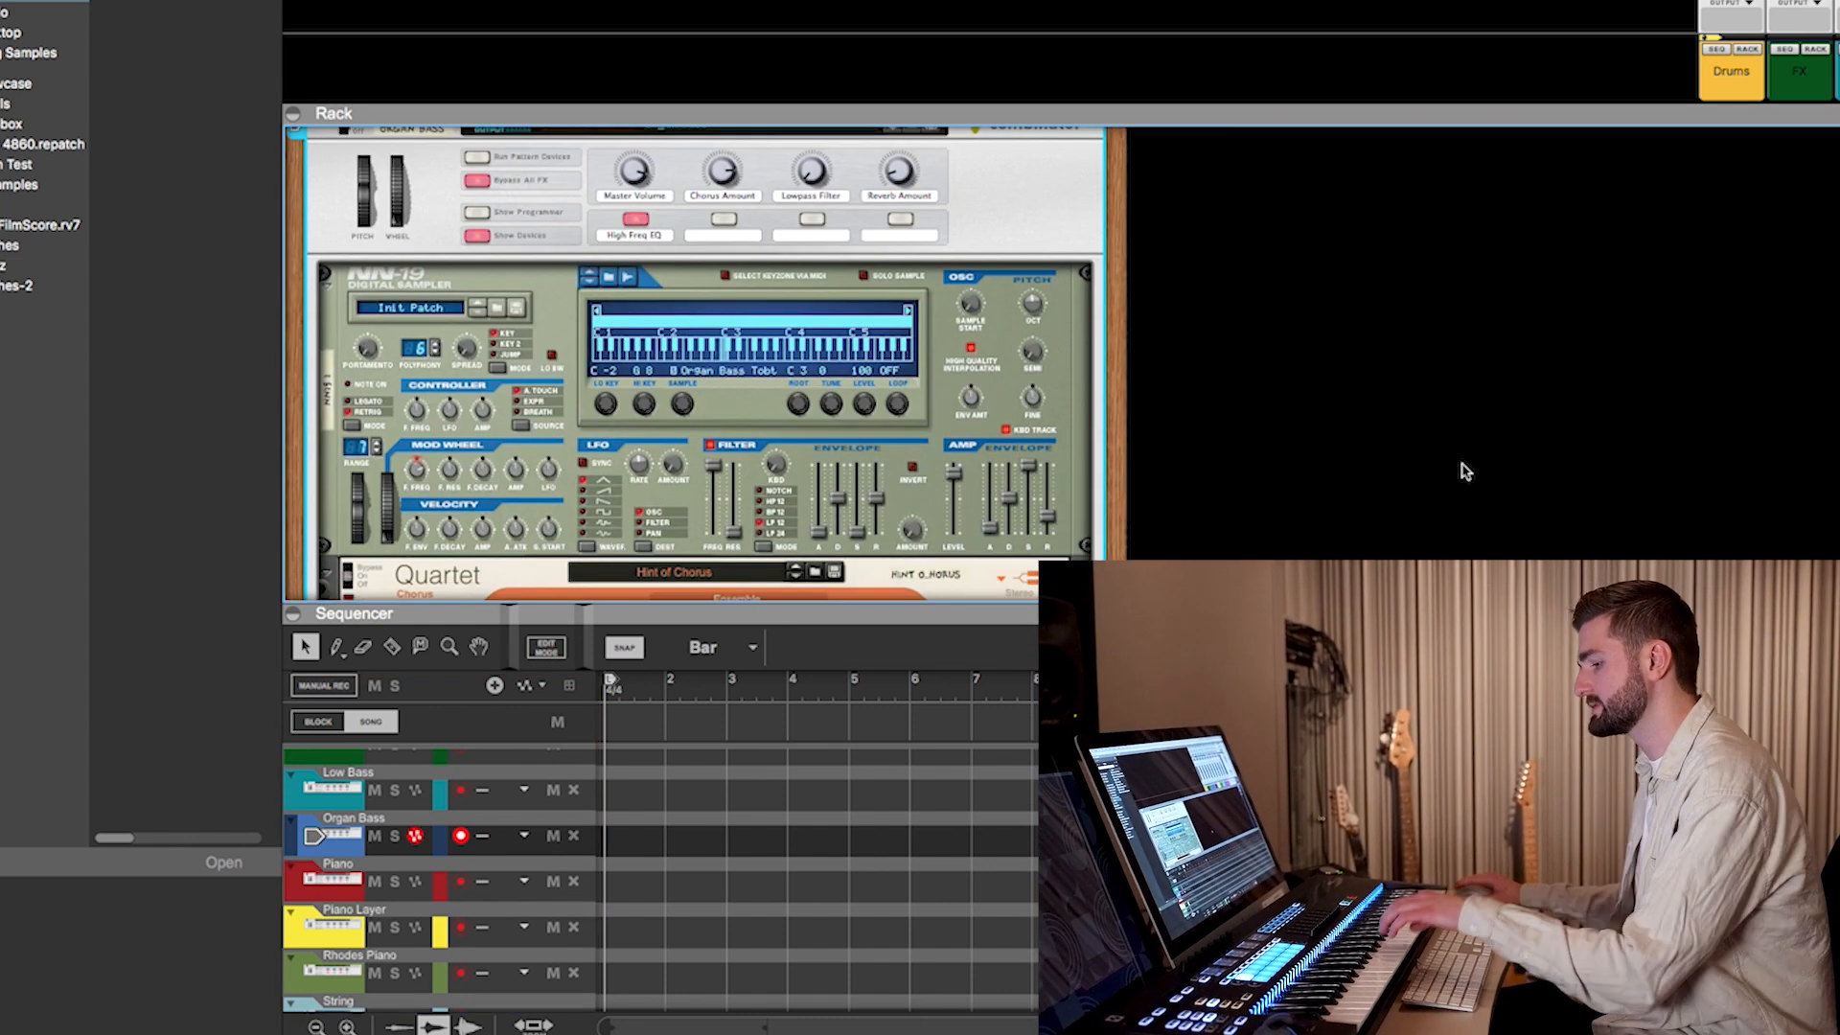
Step: Examine the Organ Bass device chain: NN-19, Quartet, Audiomatic, Master Bus Compressor, equalizers, Synchronous and RV7000 reverb
{"action": "scroll", "coordinate": [1446, 471], "scroll_direction": "down", "scroll_amount": 3}
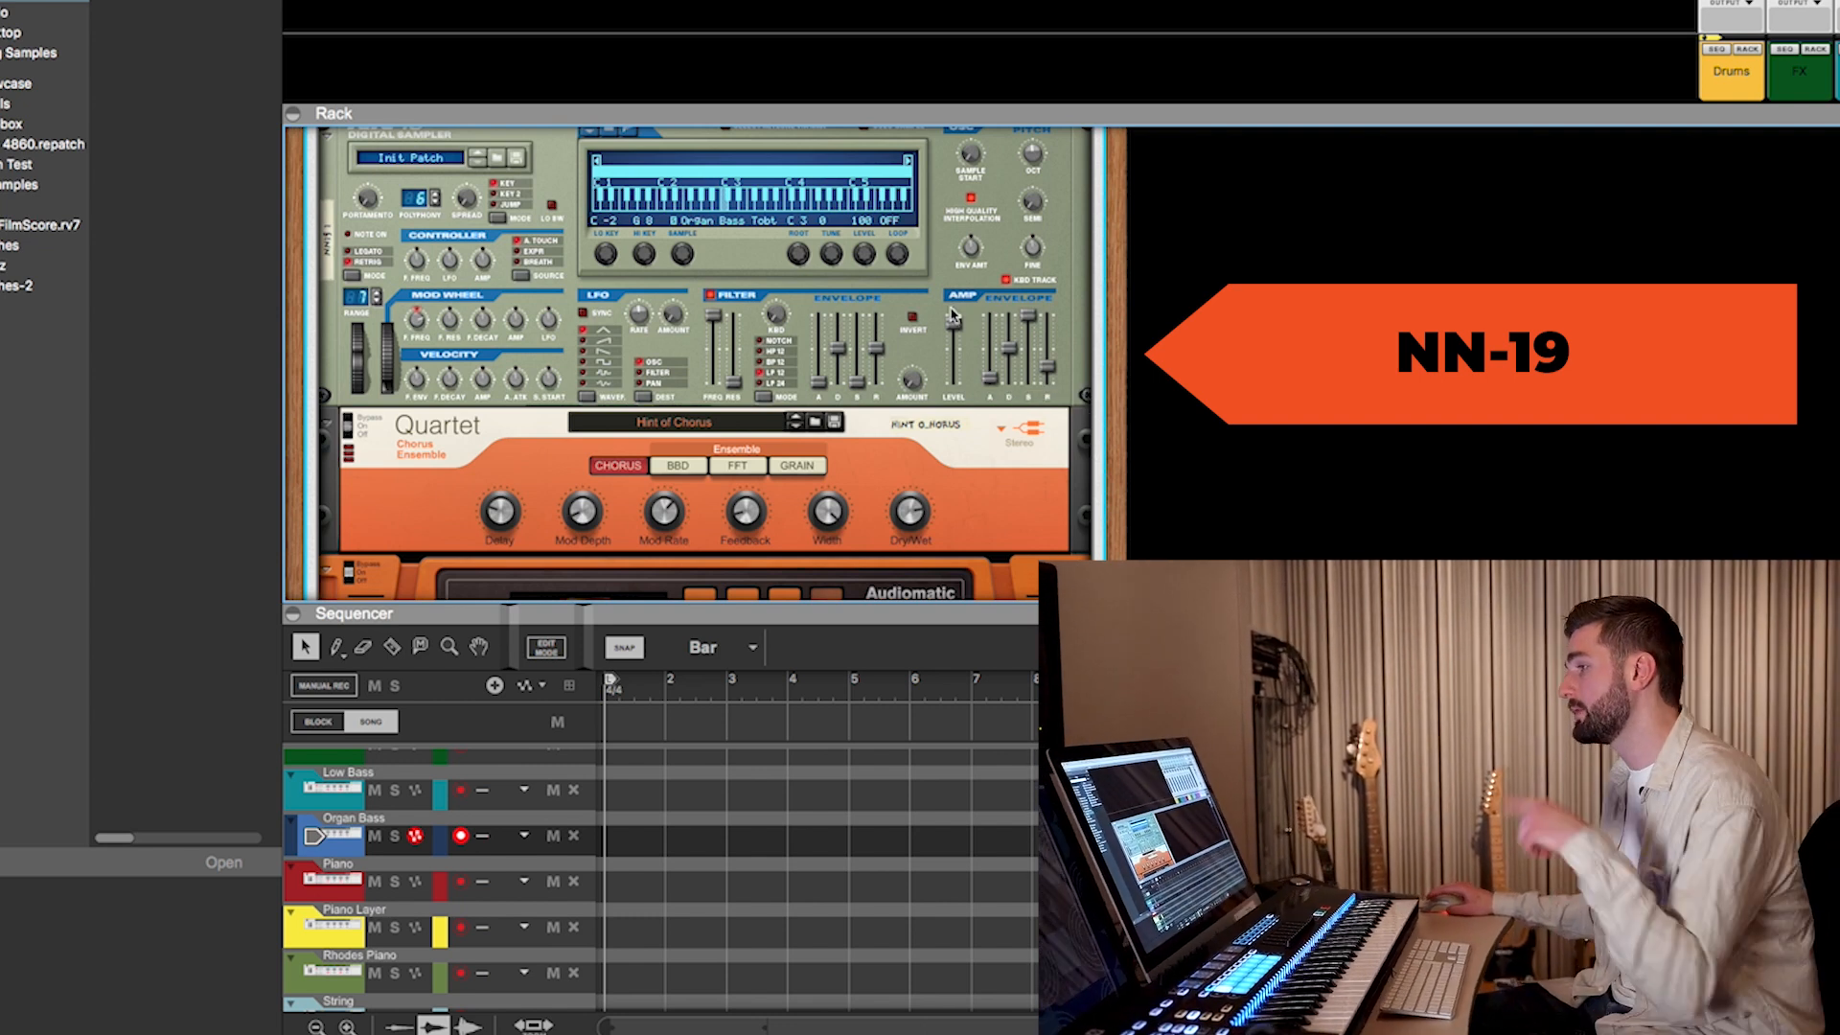
{"action": "scroll", "coordinate": [899, 345], "scroll_direction": "up", "scroll_amount": 2}
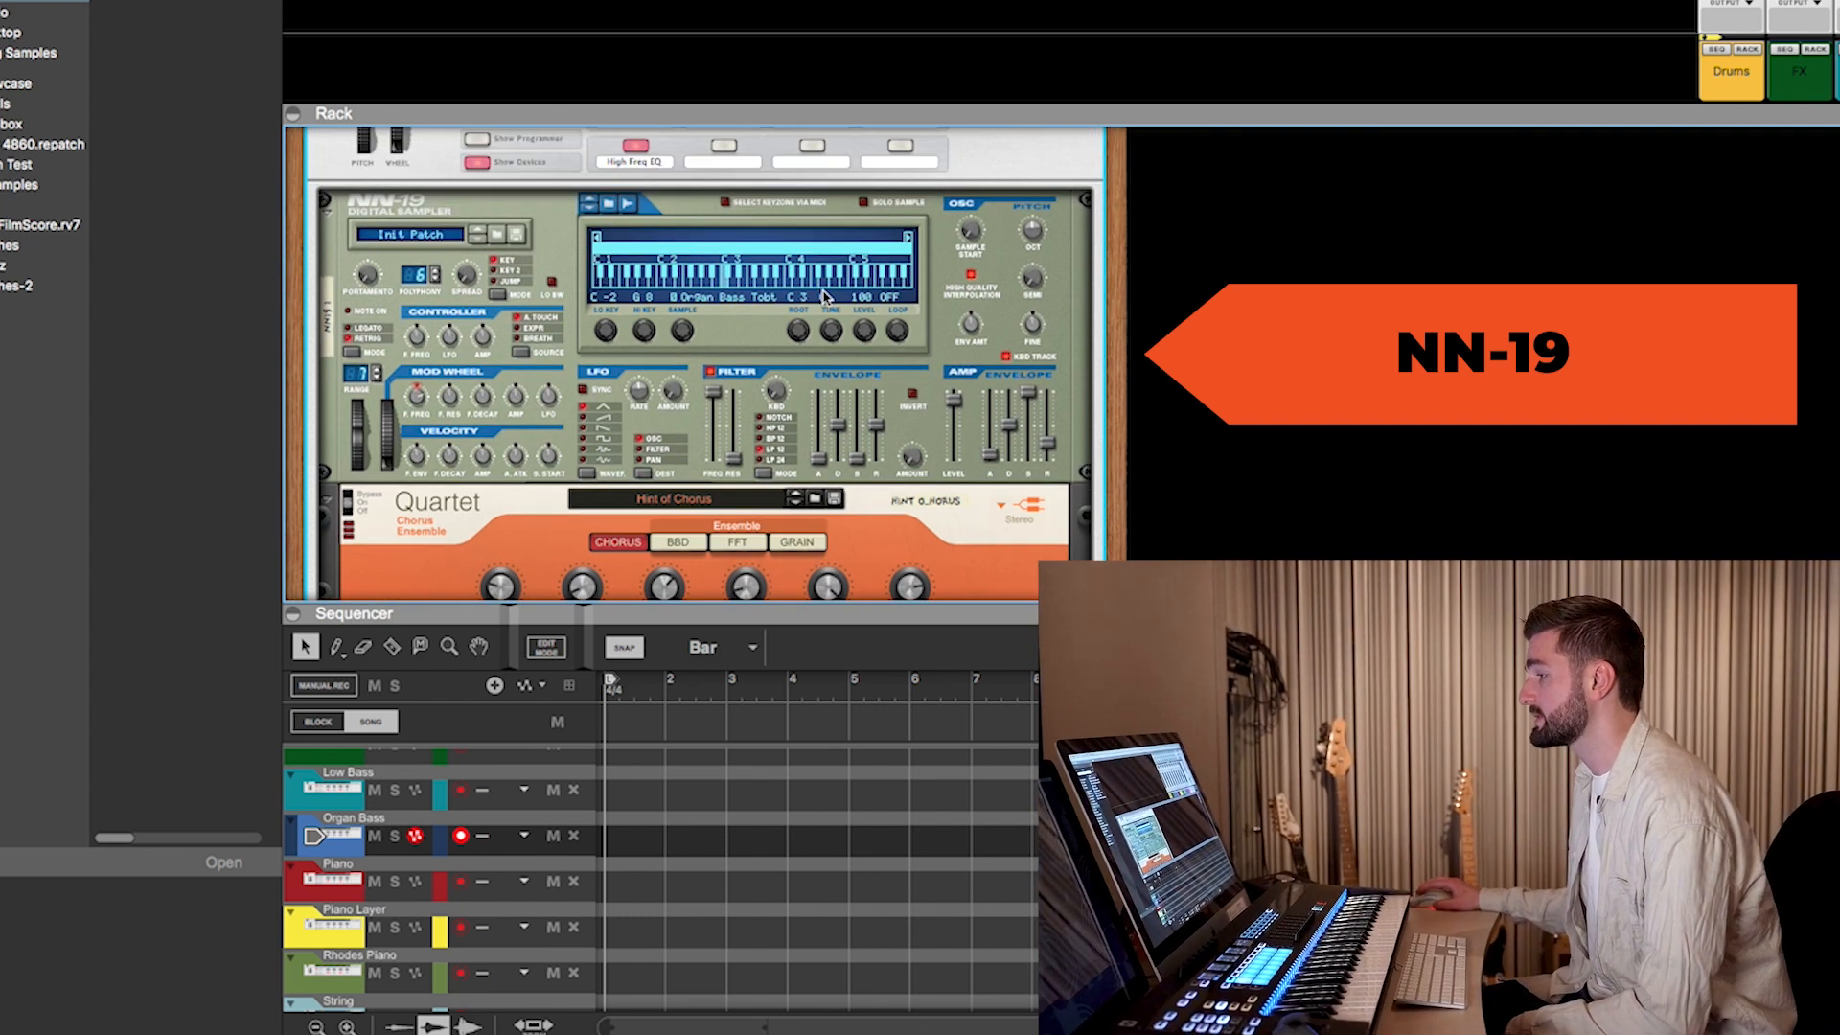
{"action": "scroll", "coordinate": [822, 294], "scroll_direction": "down", "scroll_amount": 5}
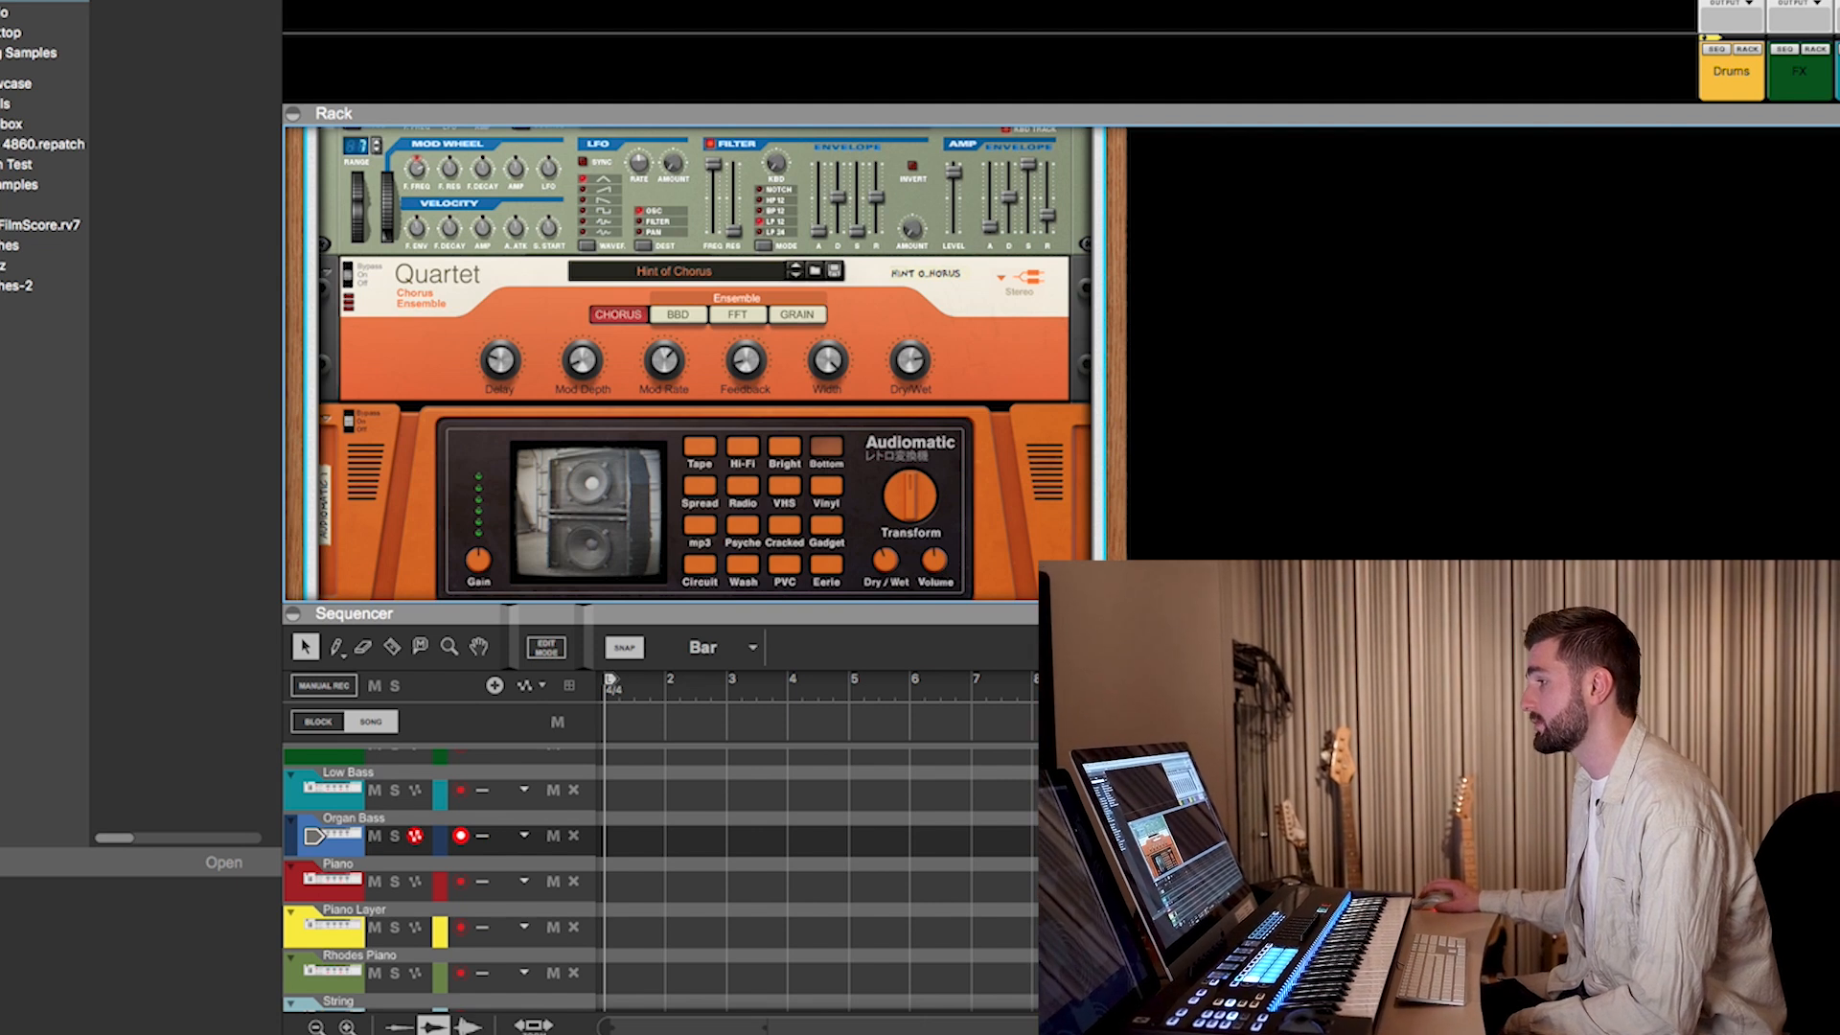
{"action": "scroll", "coordinate": [837, 422], "scroll_direction": "down", "scroll_amount": 3}
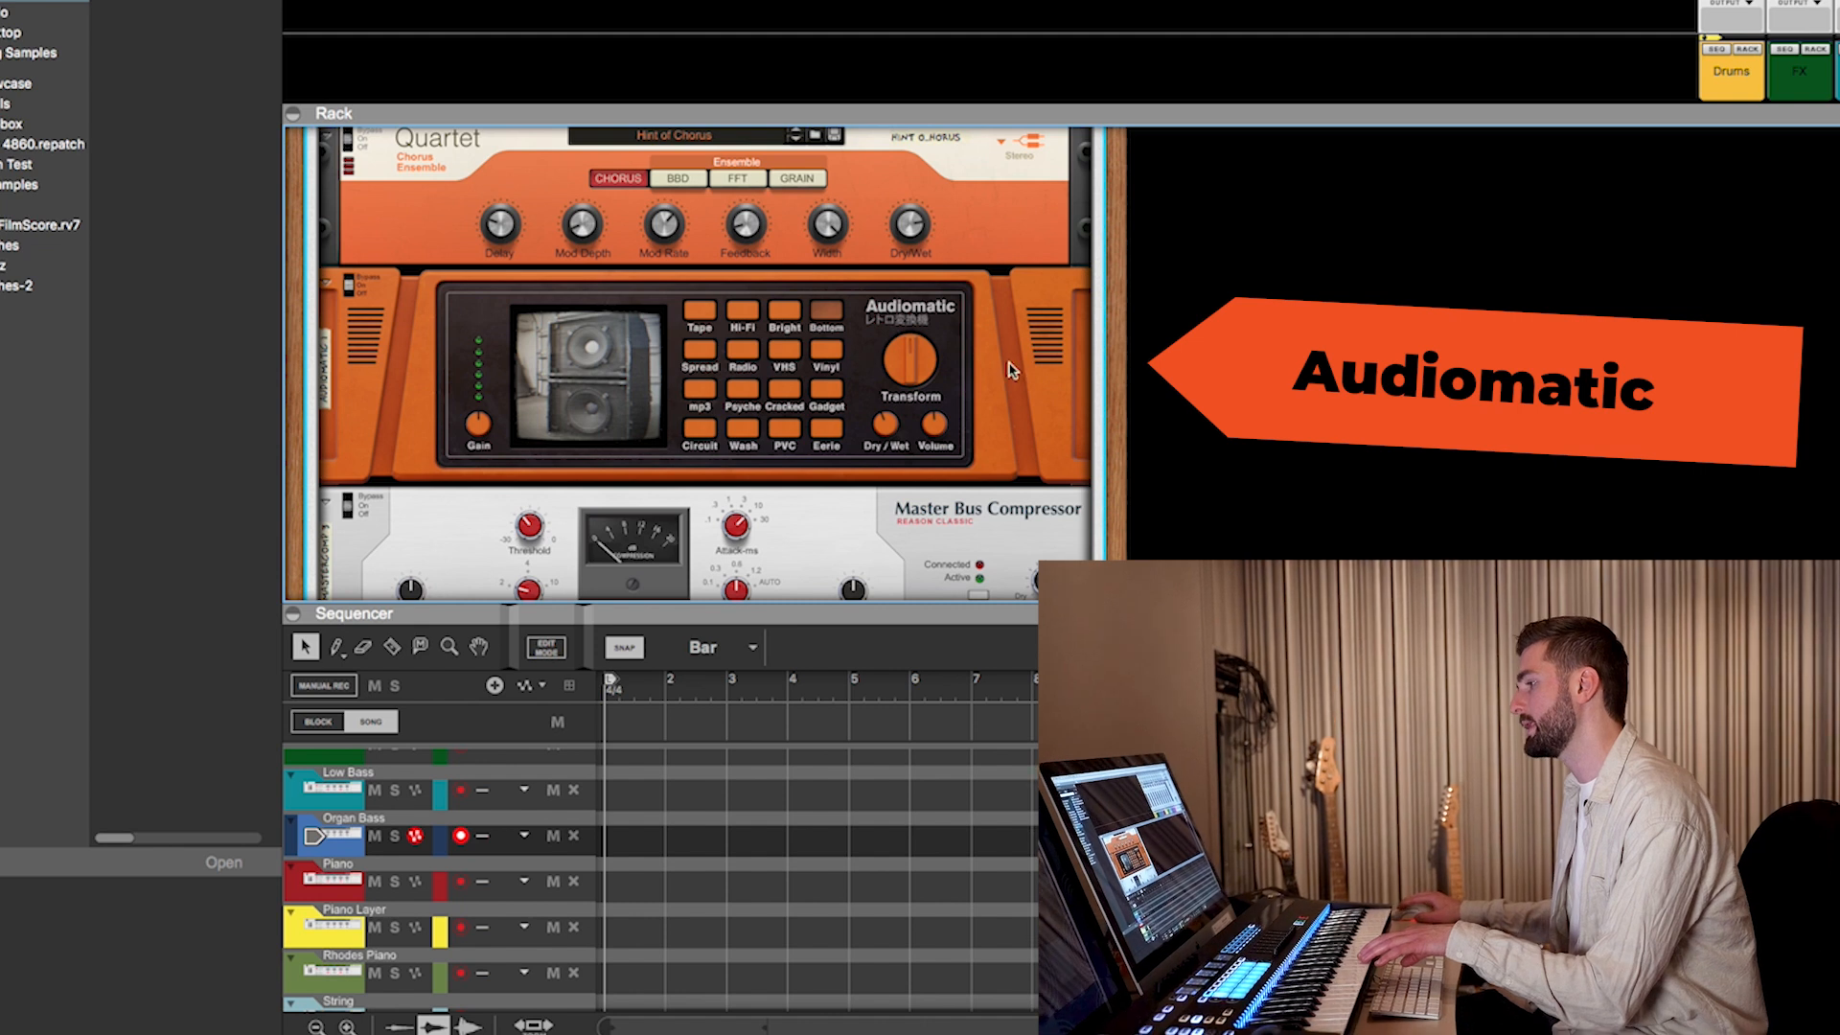
{"action": "scroll", "coordinate": [1009, 370], "scroll_direction": "down", "scroll_amount": 3}
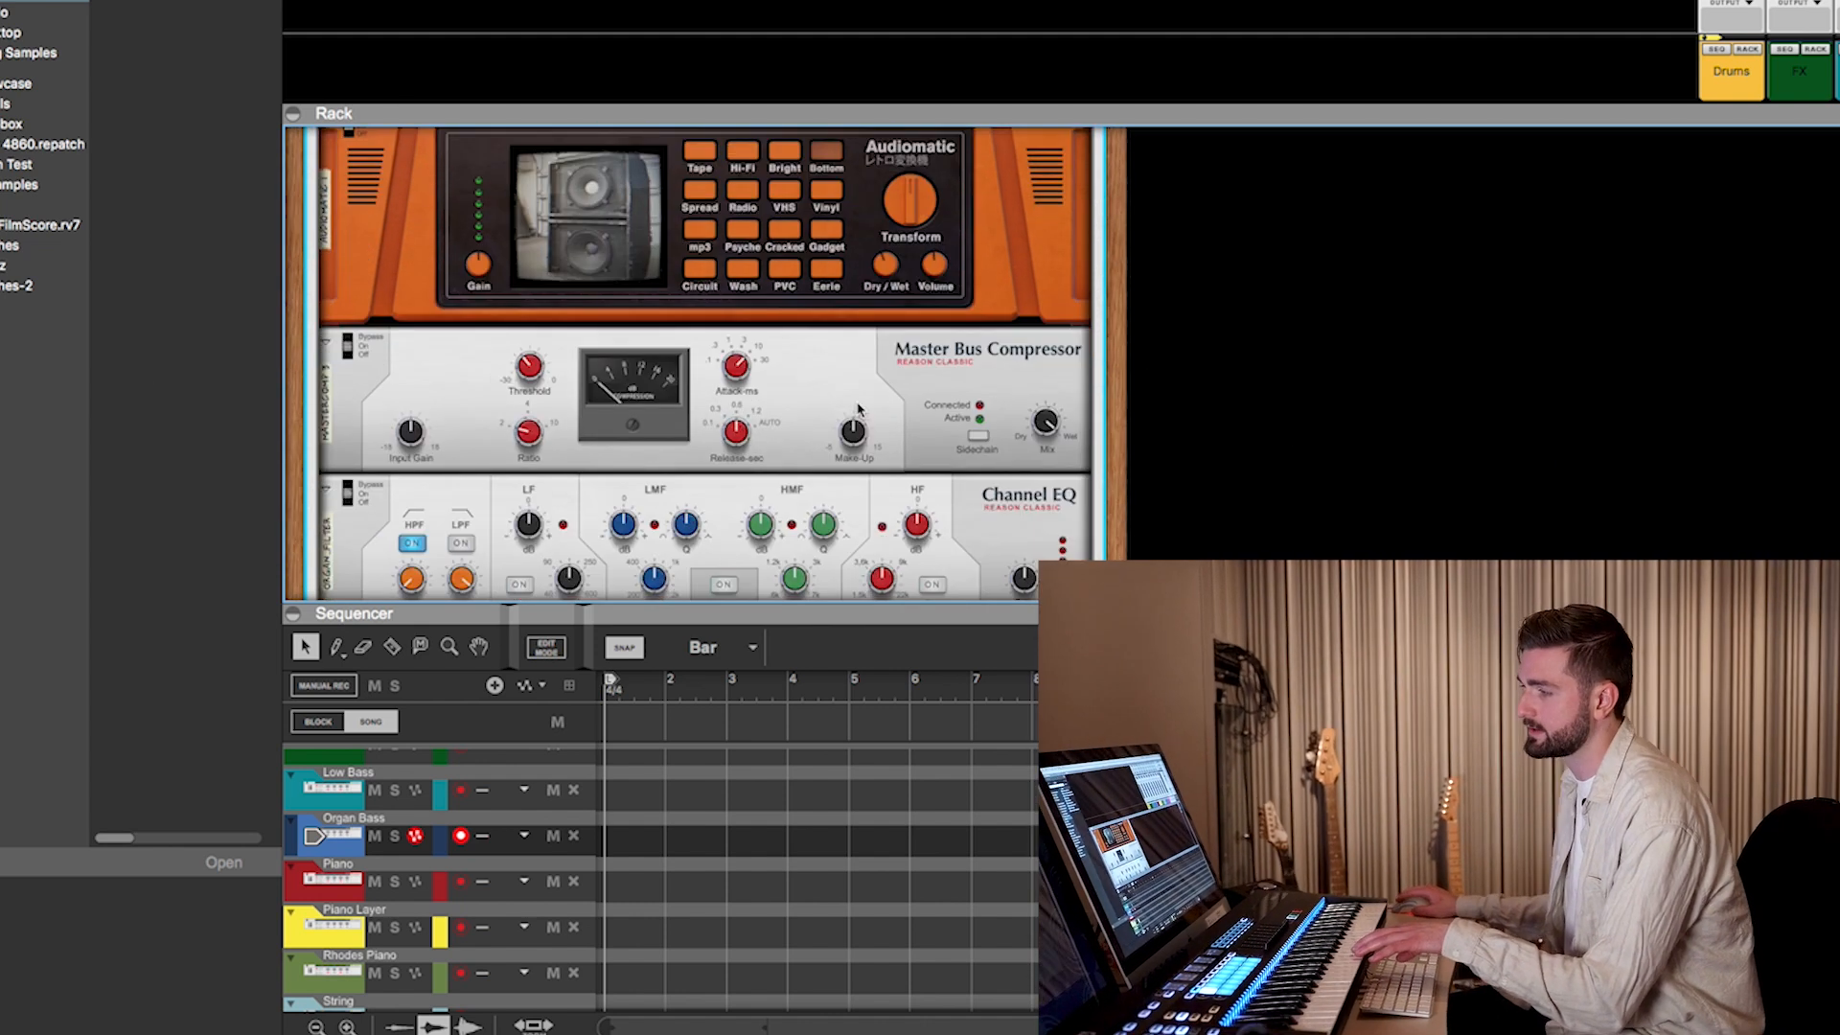
{"action": "scroll", "coordinate": [625, 448], "scroll_direction": "down", "scroll_amount": 2}
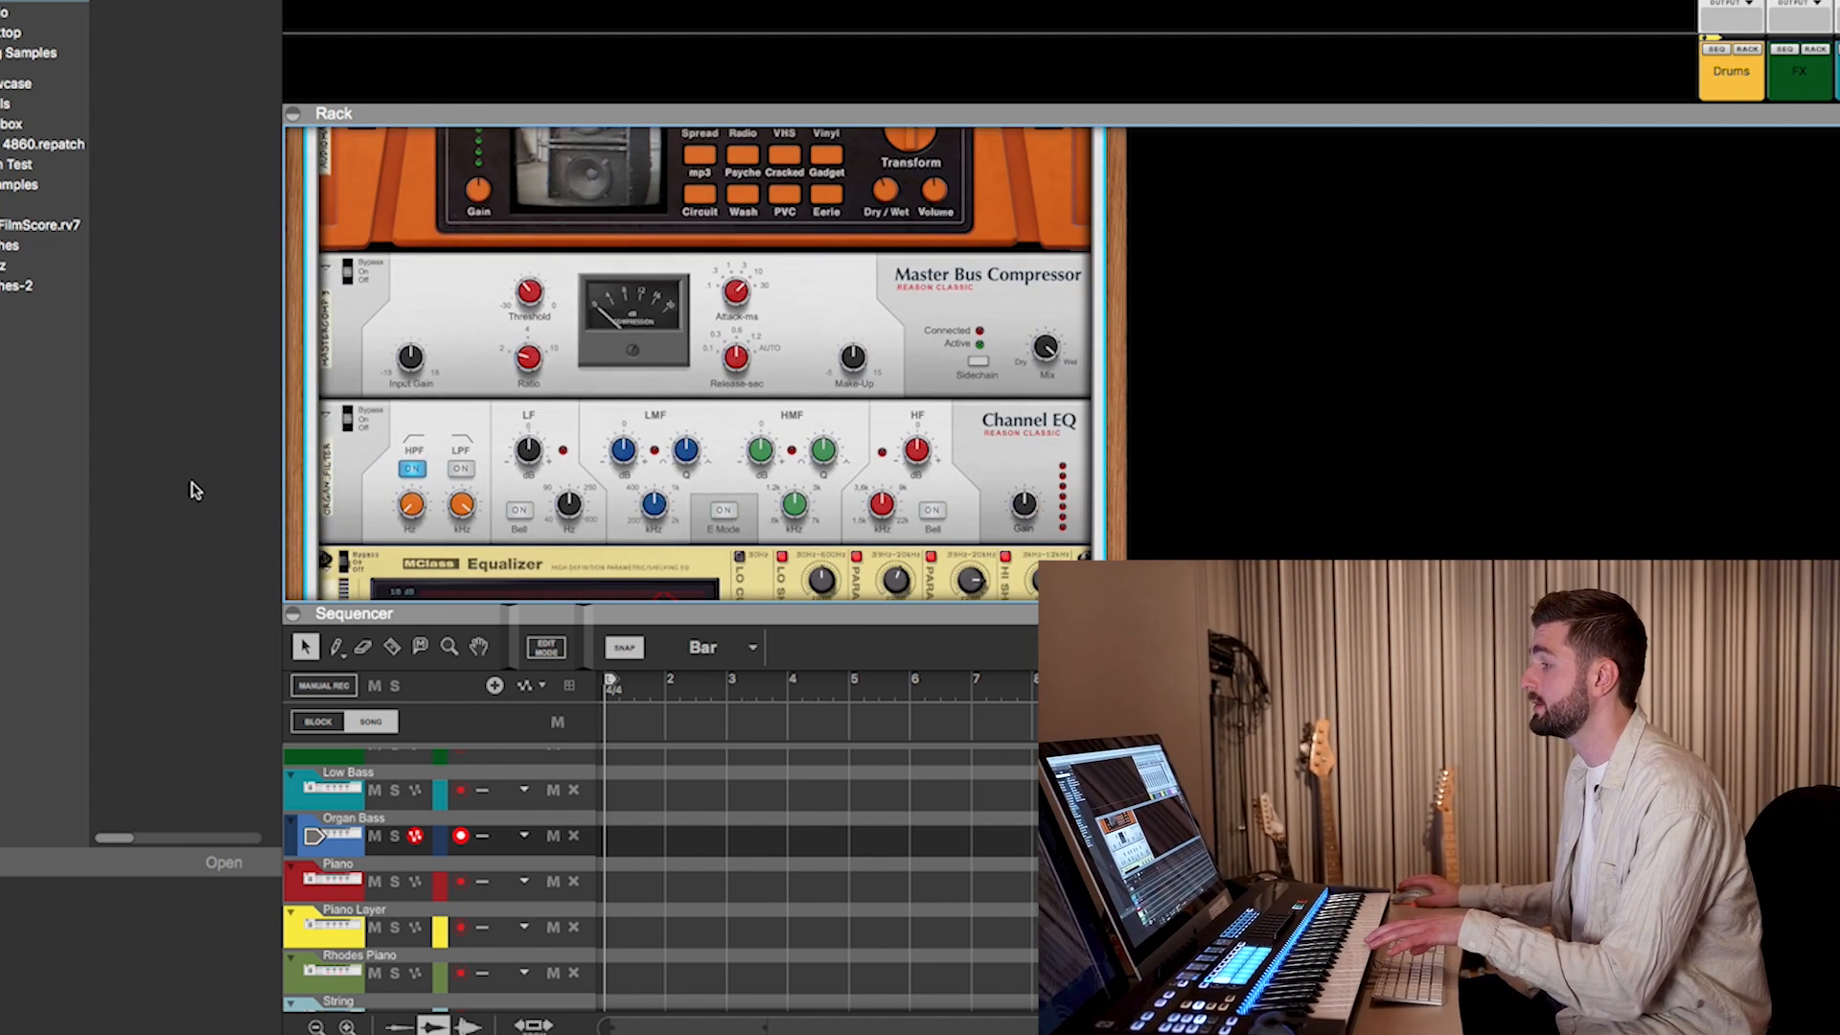
{"action": "scroll", "coordinate": [1680, 410], "scroll_direction": "down", "scroll_amount": 8}
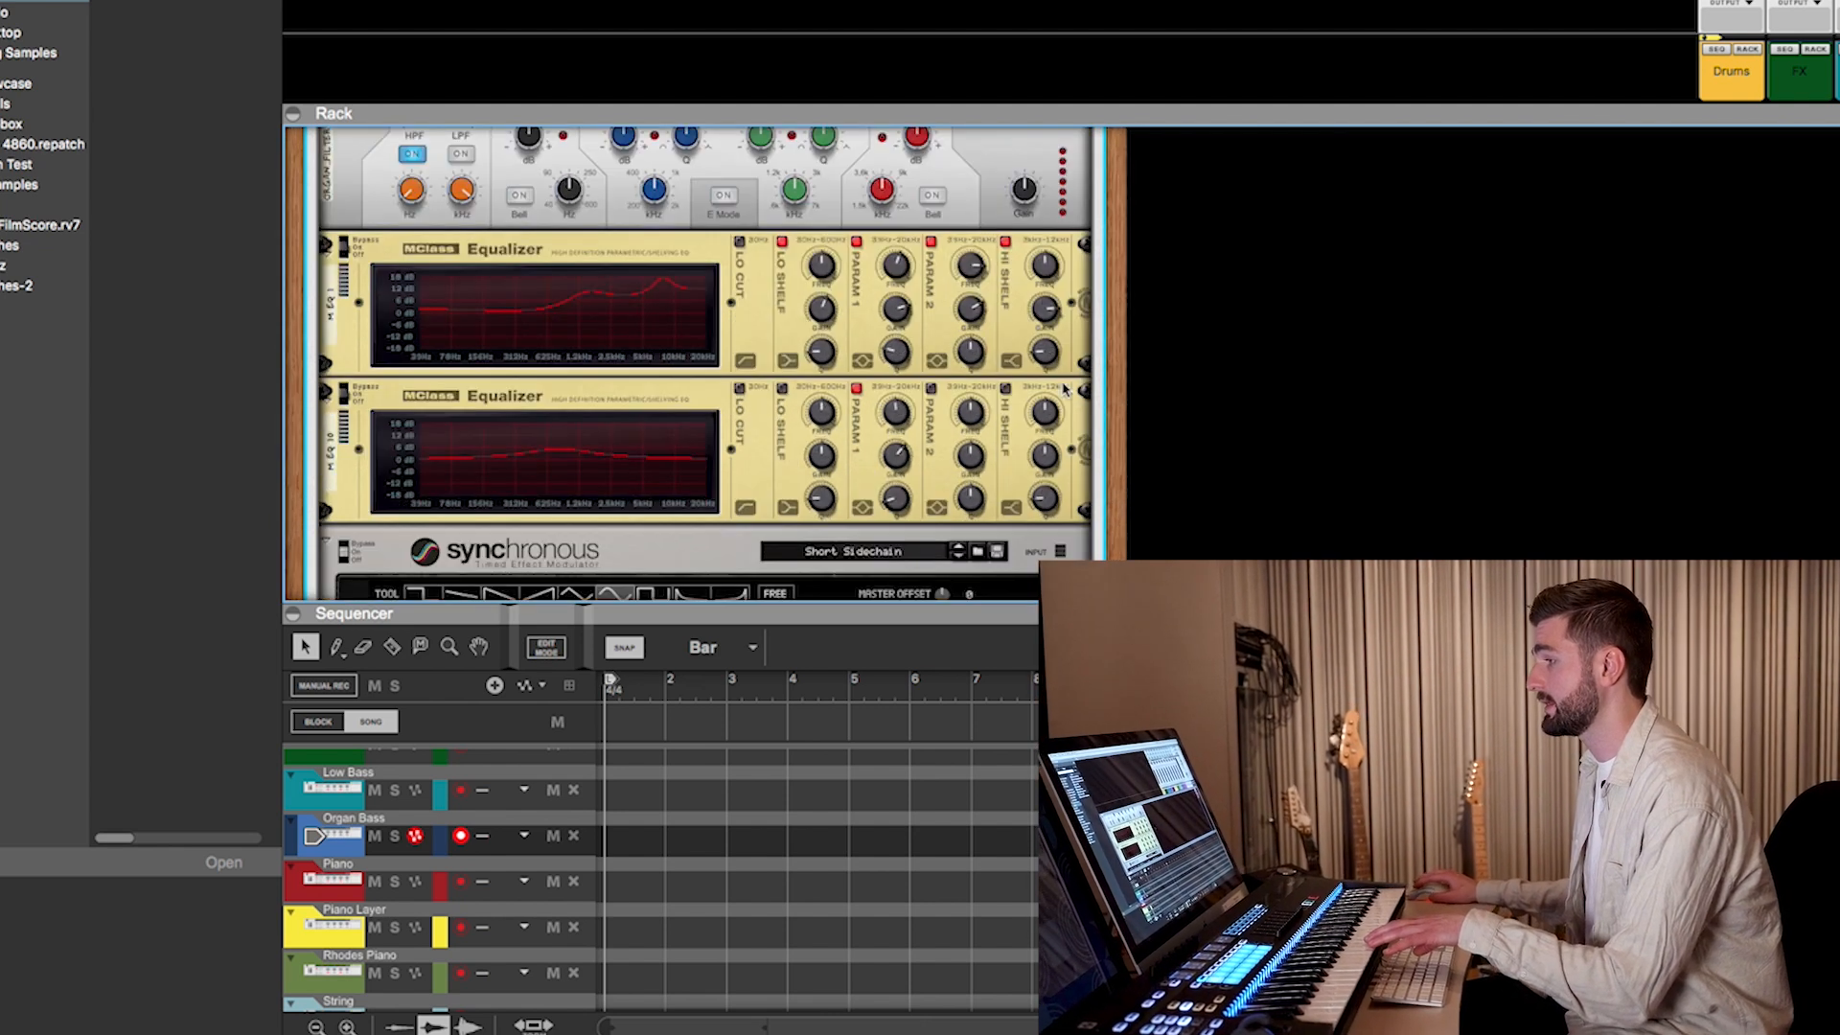
{"action": "scroll", "coordinate": [1064, 388], "scroll_direction": "down", "scroll_amount": 5}
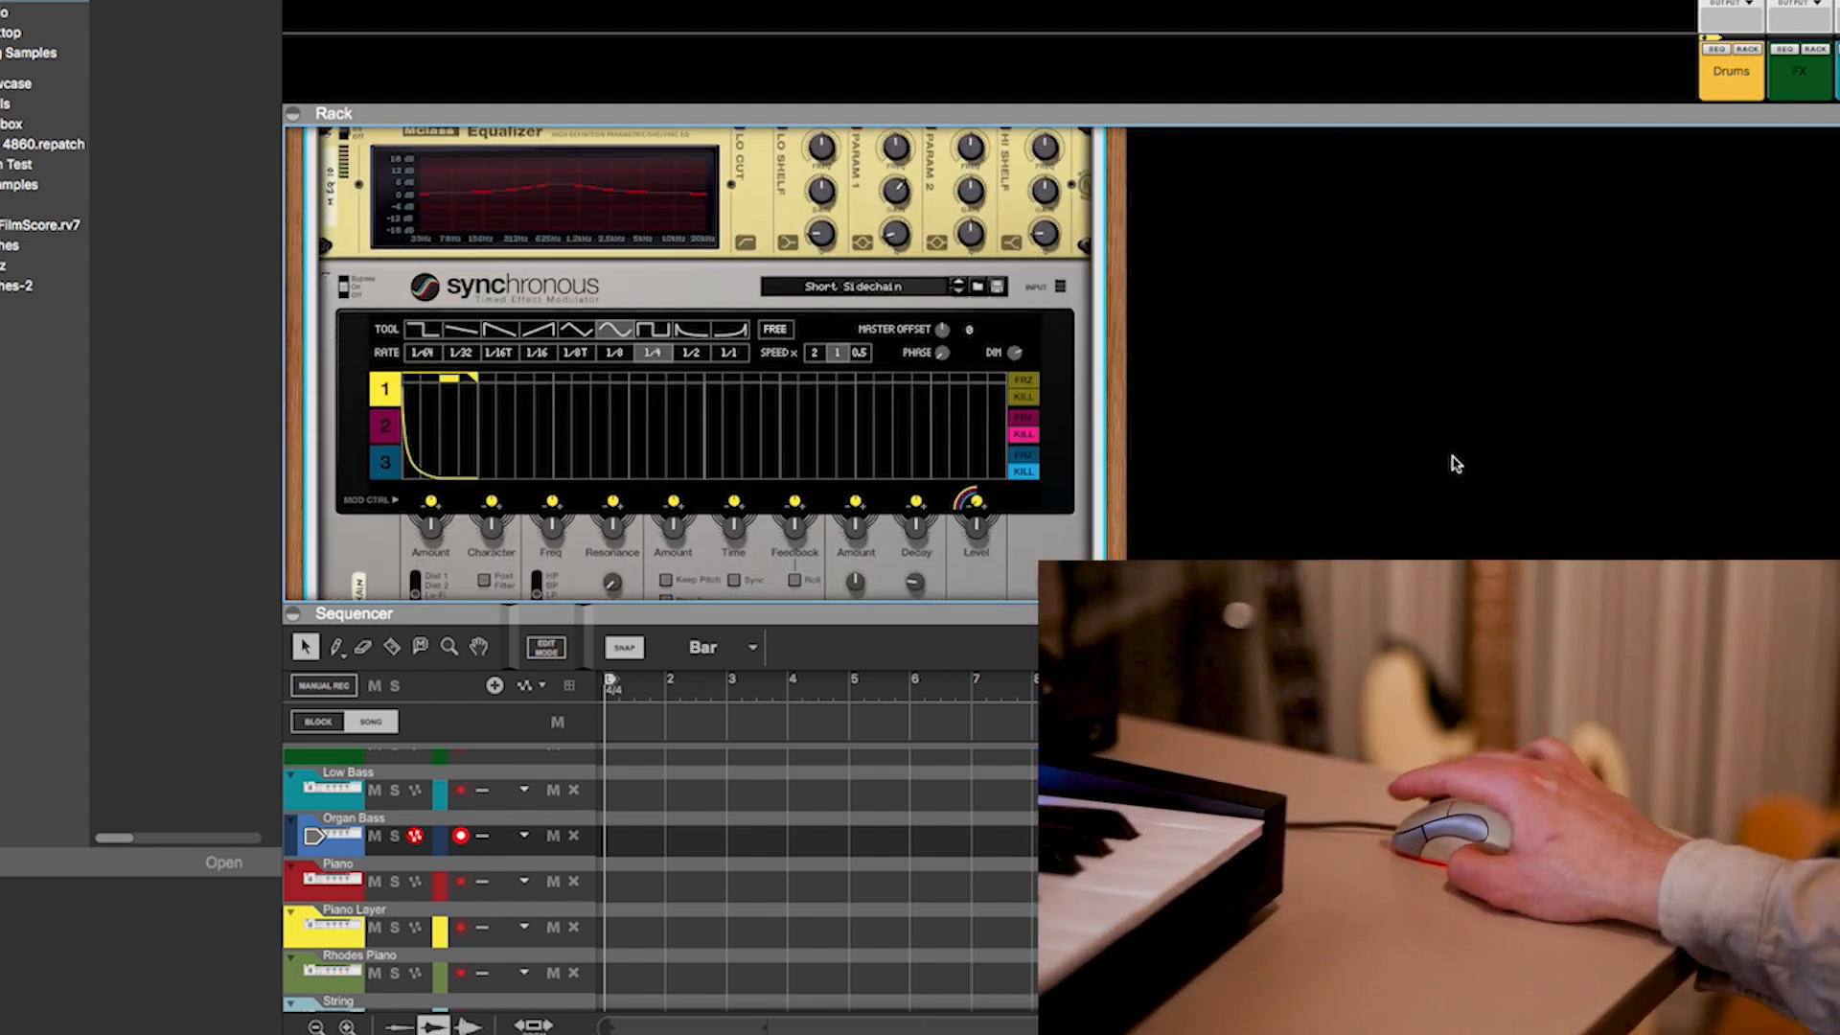
{"action": "scroll", "coordinate": [1314, 460], "scroll_direction": "down", "scroll_amount": 8}
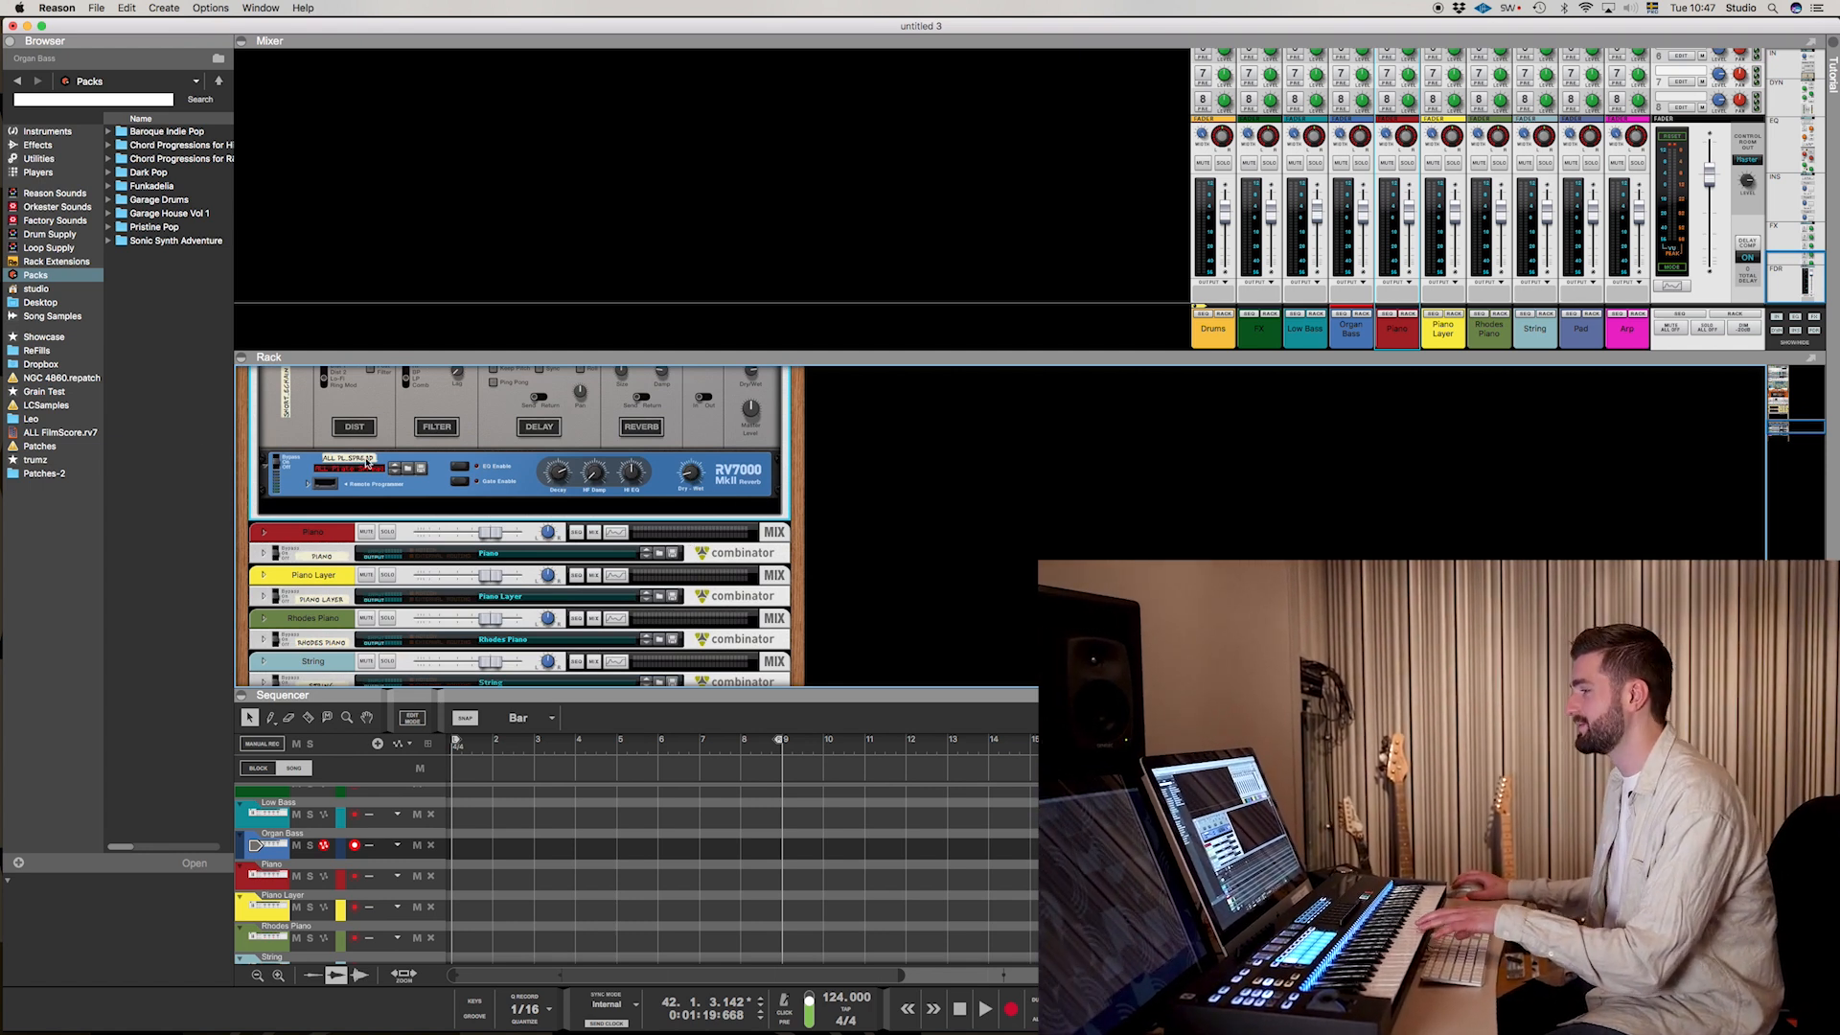
Step: Raise the Reverb Amount on the Organ Bass Combinator
{"action": "scroll", "coordinate": [490, 479], "scroll_direction": "up", "scroll_amount": 20}
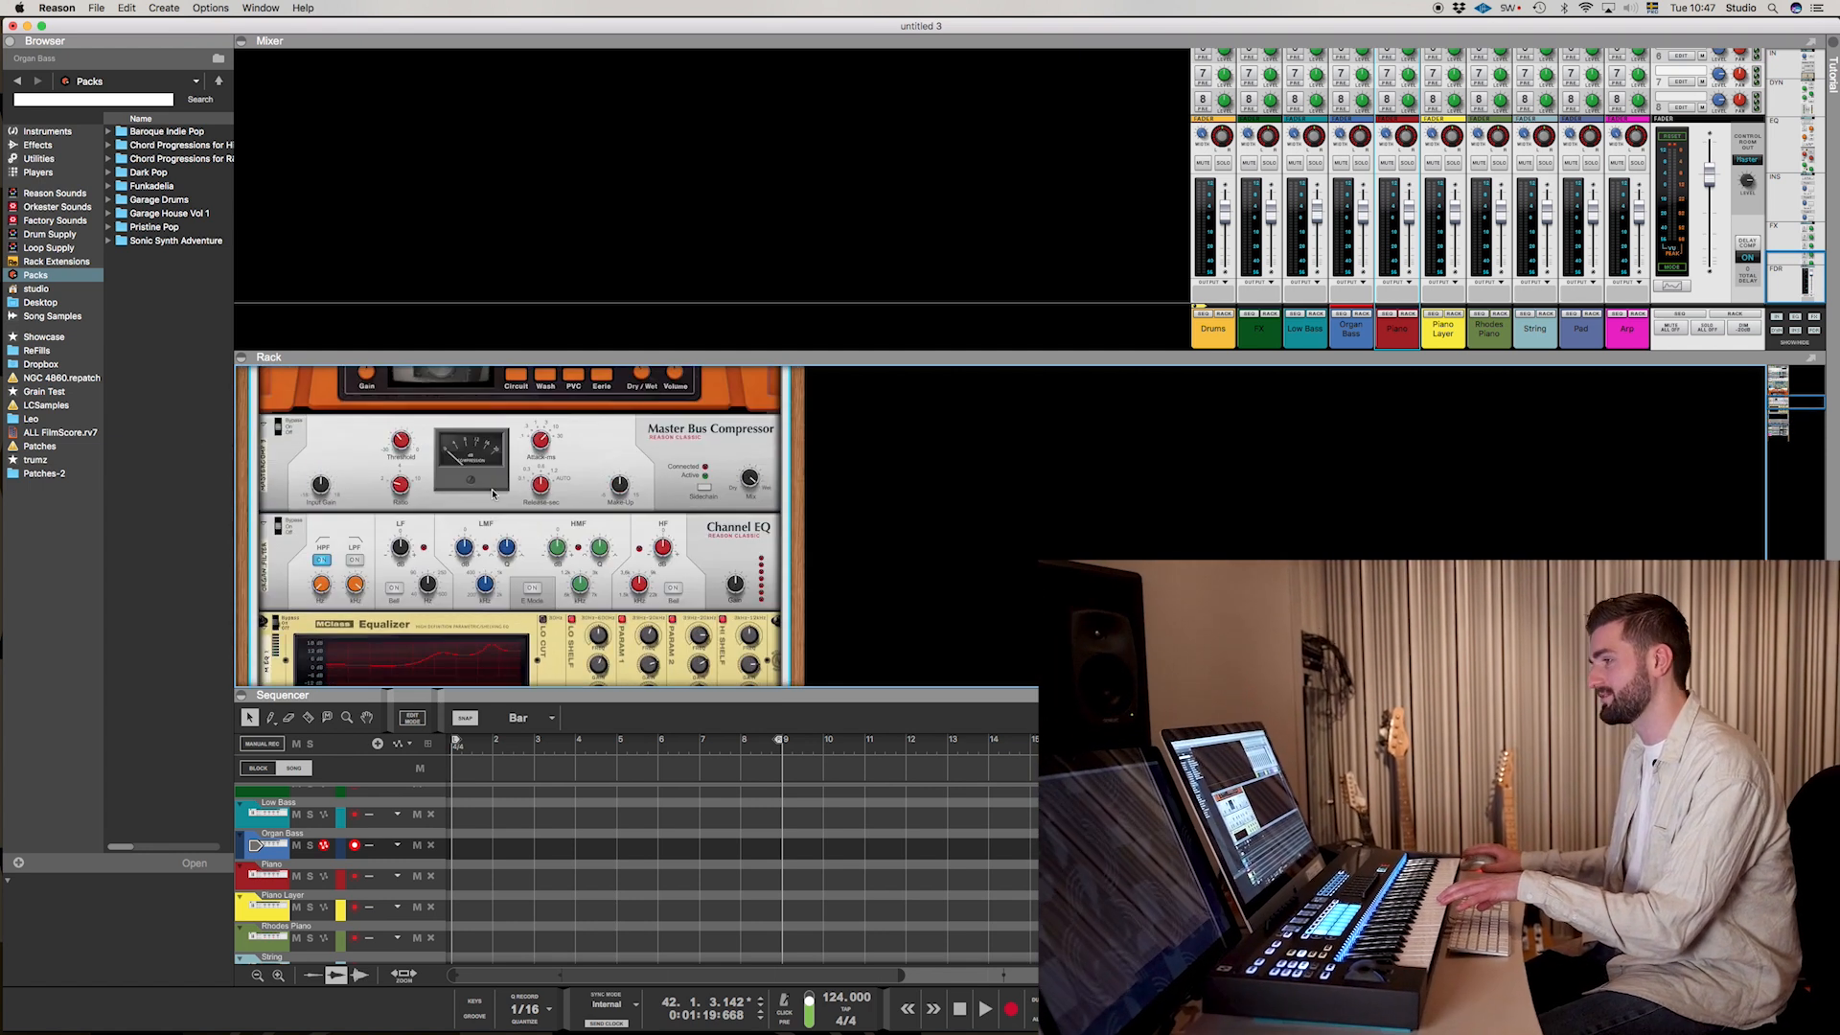
{"action": "scroll", "coordinate": [474, 498], "scroll_direction": "down", "scroll_amount": 6}
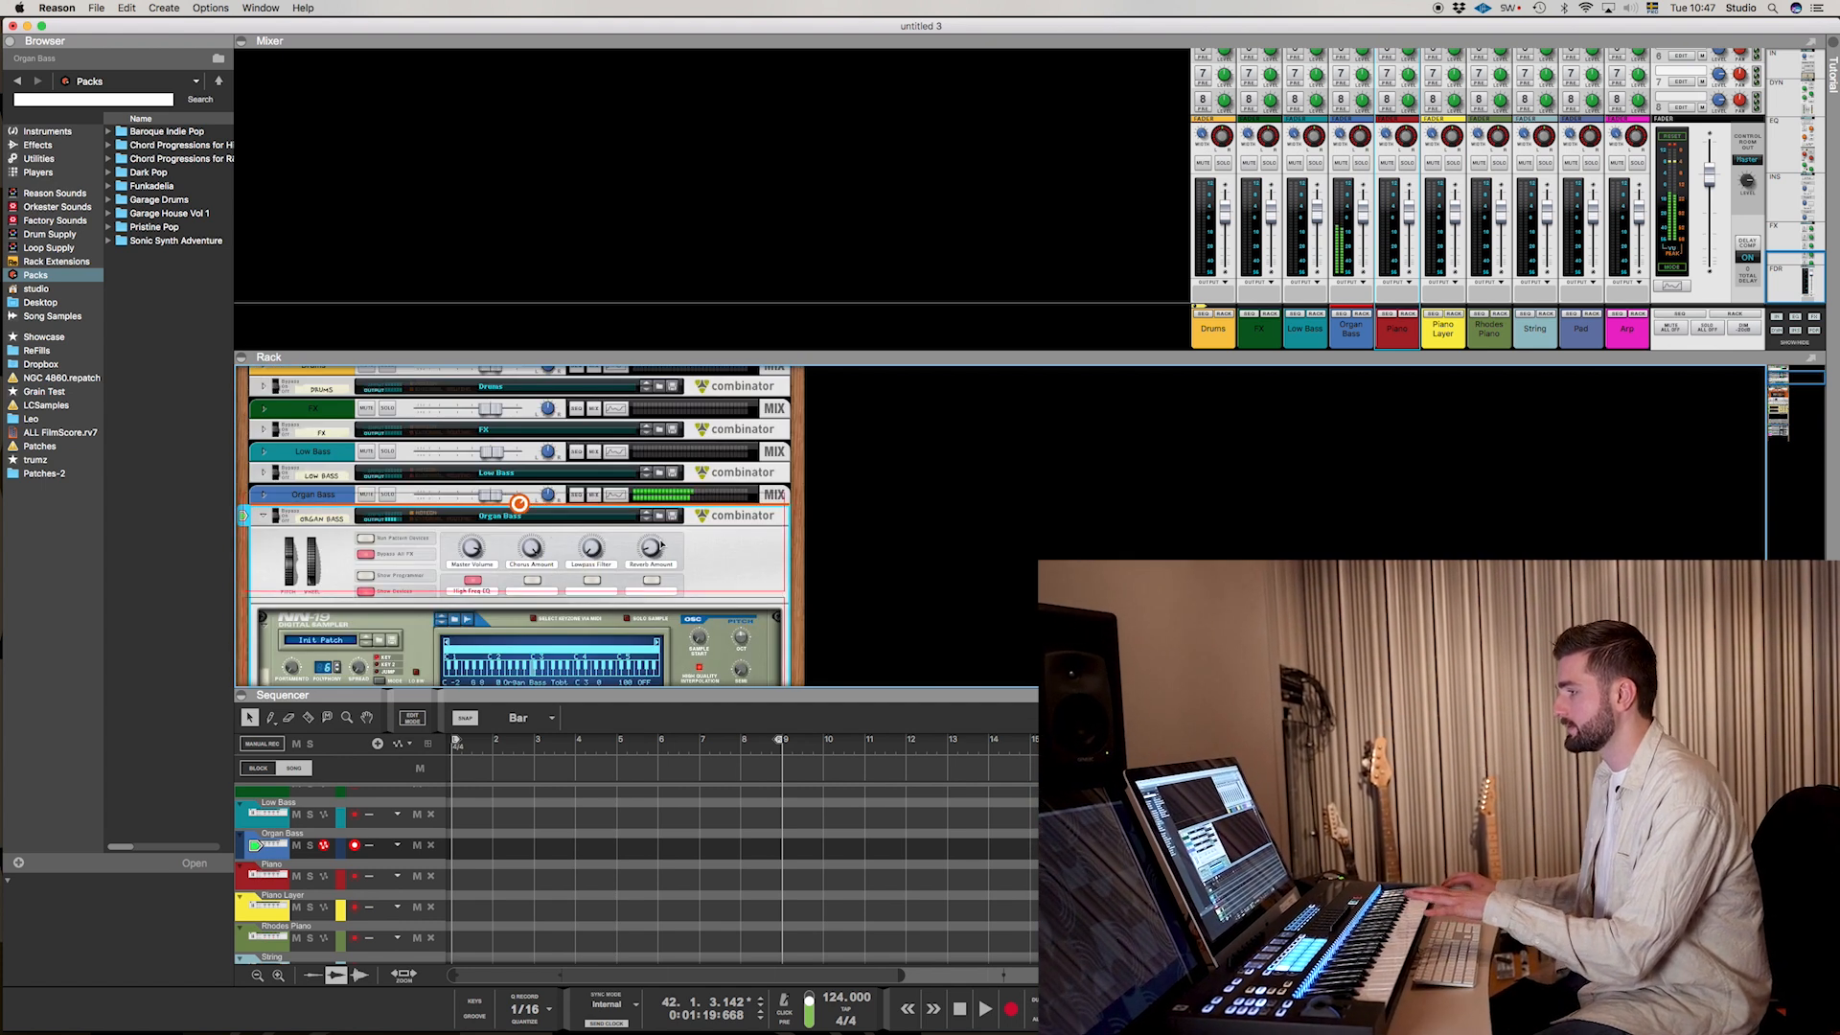
{"action": "left_click_drag", "start_coordinate": [652, 554], "coordinate": [659, 525]}
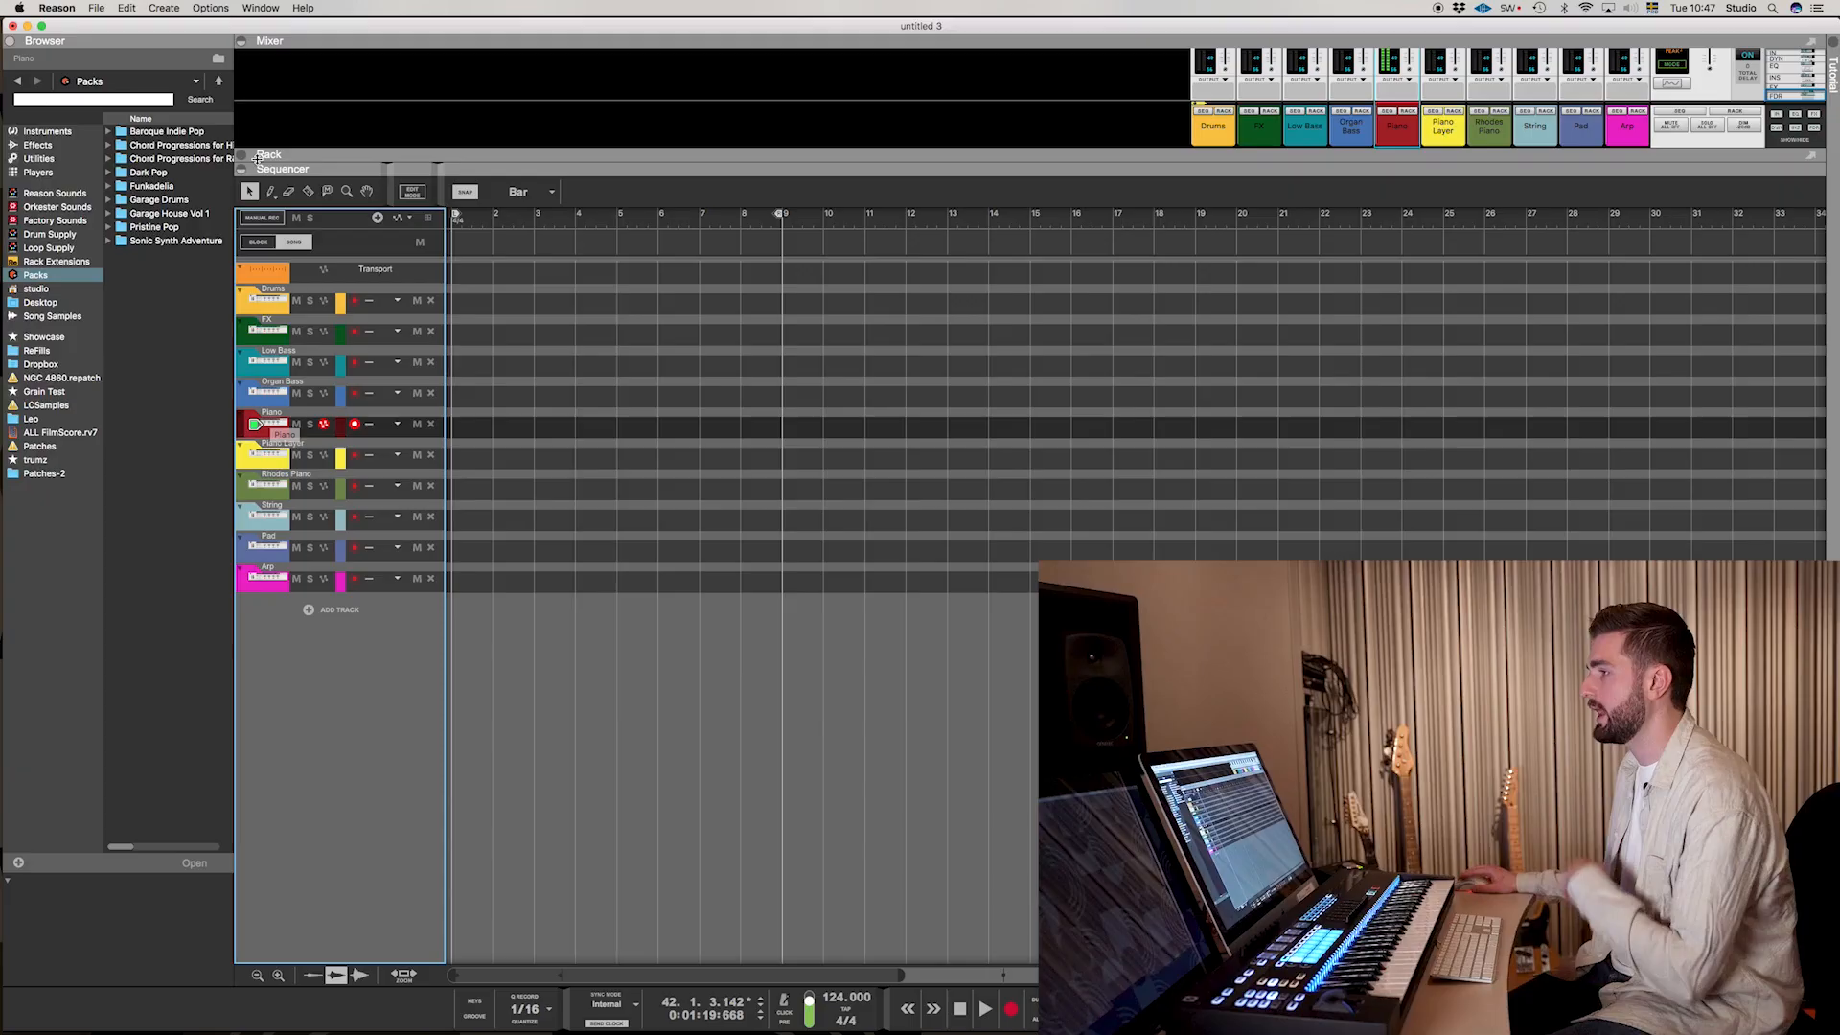
Step: Reopen the rack, unfold the Piano Combinator and show the Tune Drift value of its Radical Piano
{"action": "left_click", "coordinate": [242, 156]}
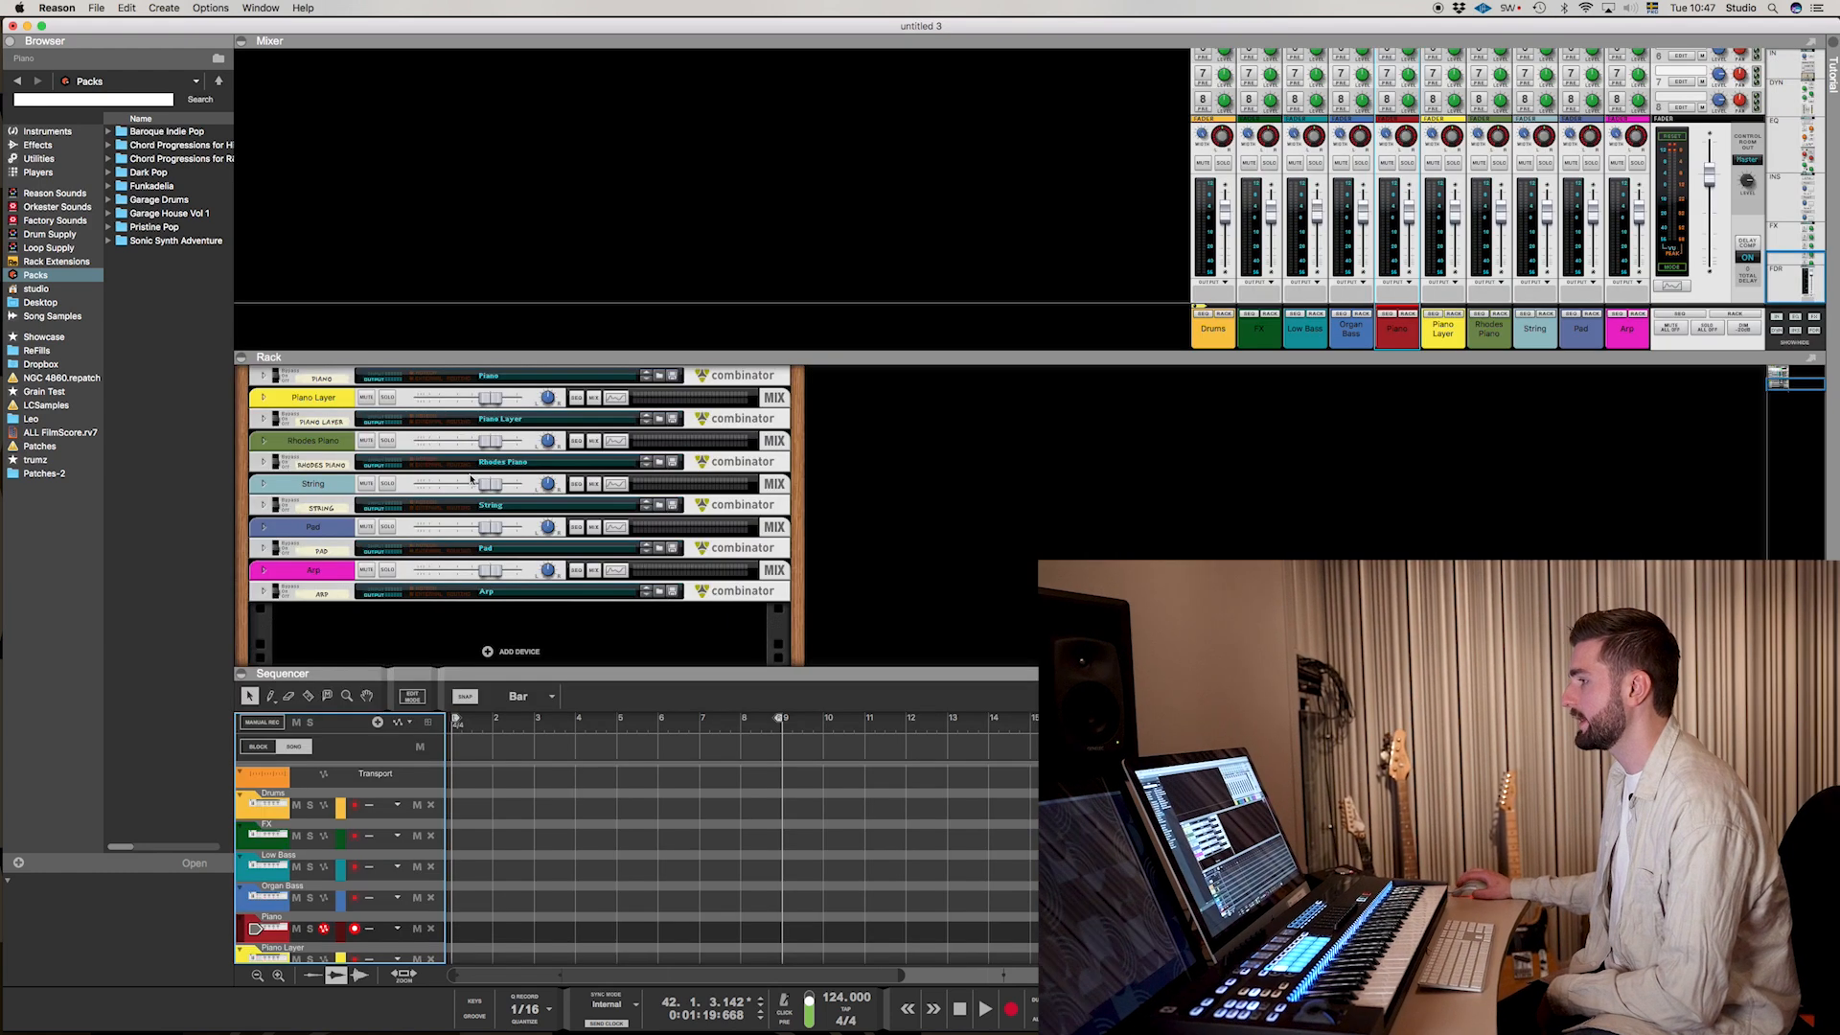
{"action": "left_click", "coordinate": [264, 376]}
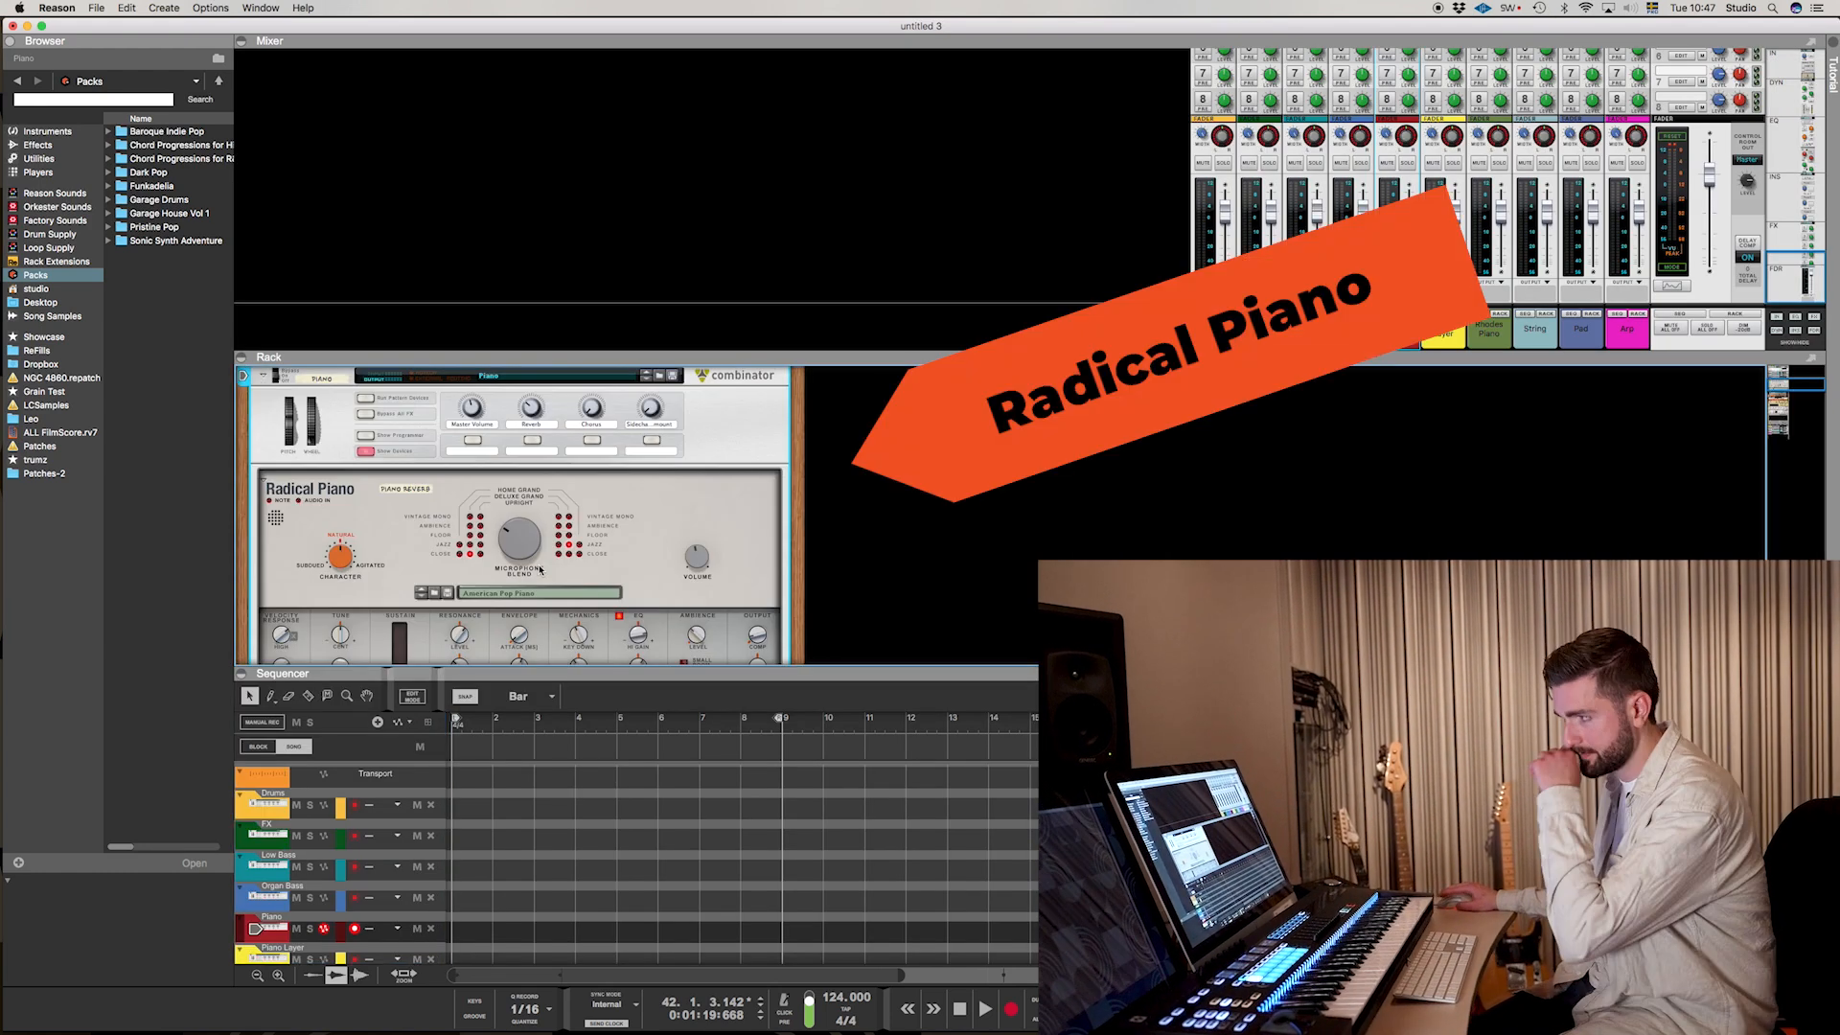
{"action": "scroll", "coordinate": [538, 570], "scroll_direction": "down", "scroll_amount": 3}
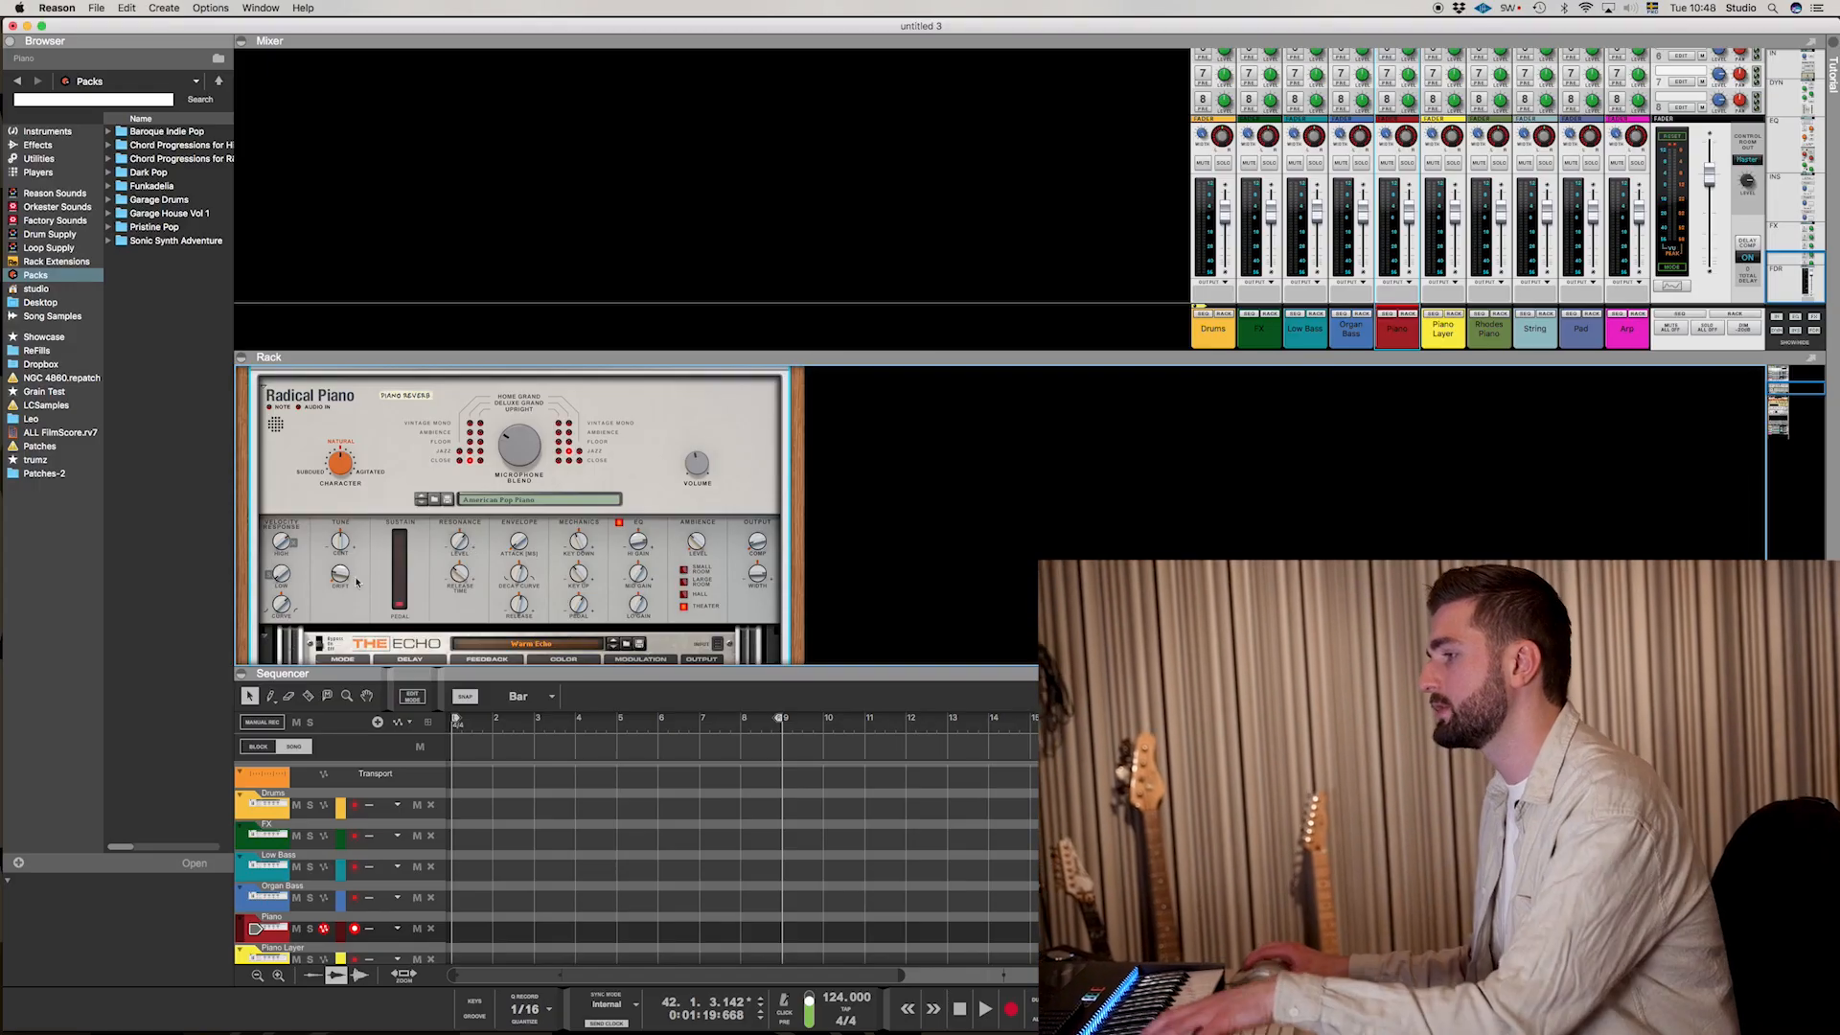
{"action": "left_click", "coordinate": [342, 576]}
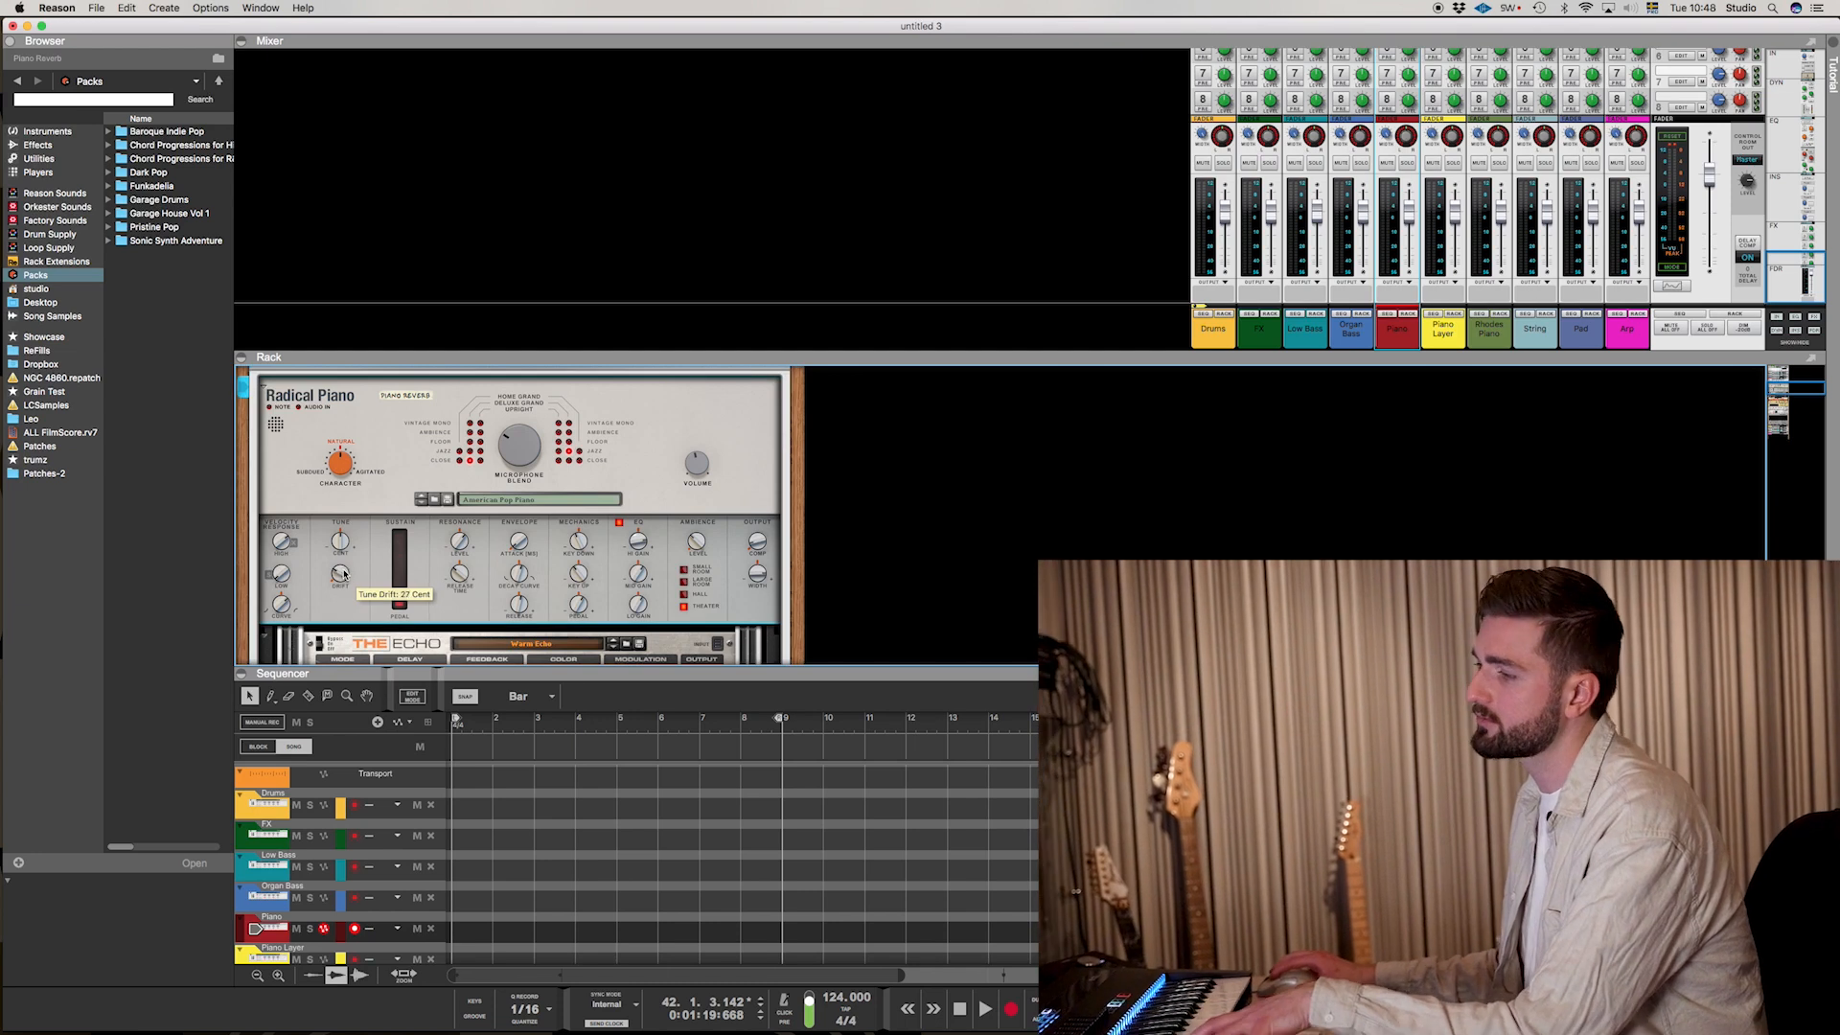
Step: Set the Radical Piano's Tune Drift to 9 cents and the Piano Combinator's Reverb rotary to 106
{"action": "left_click_drag", "start_coordinate": [343, 575], "coordinate": [351, 553]}
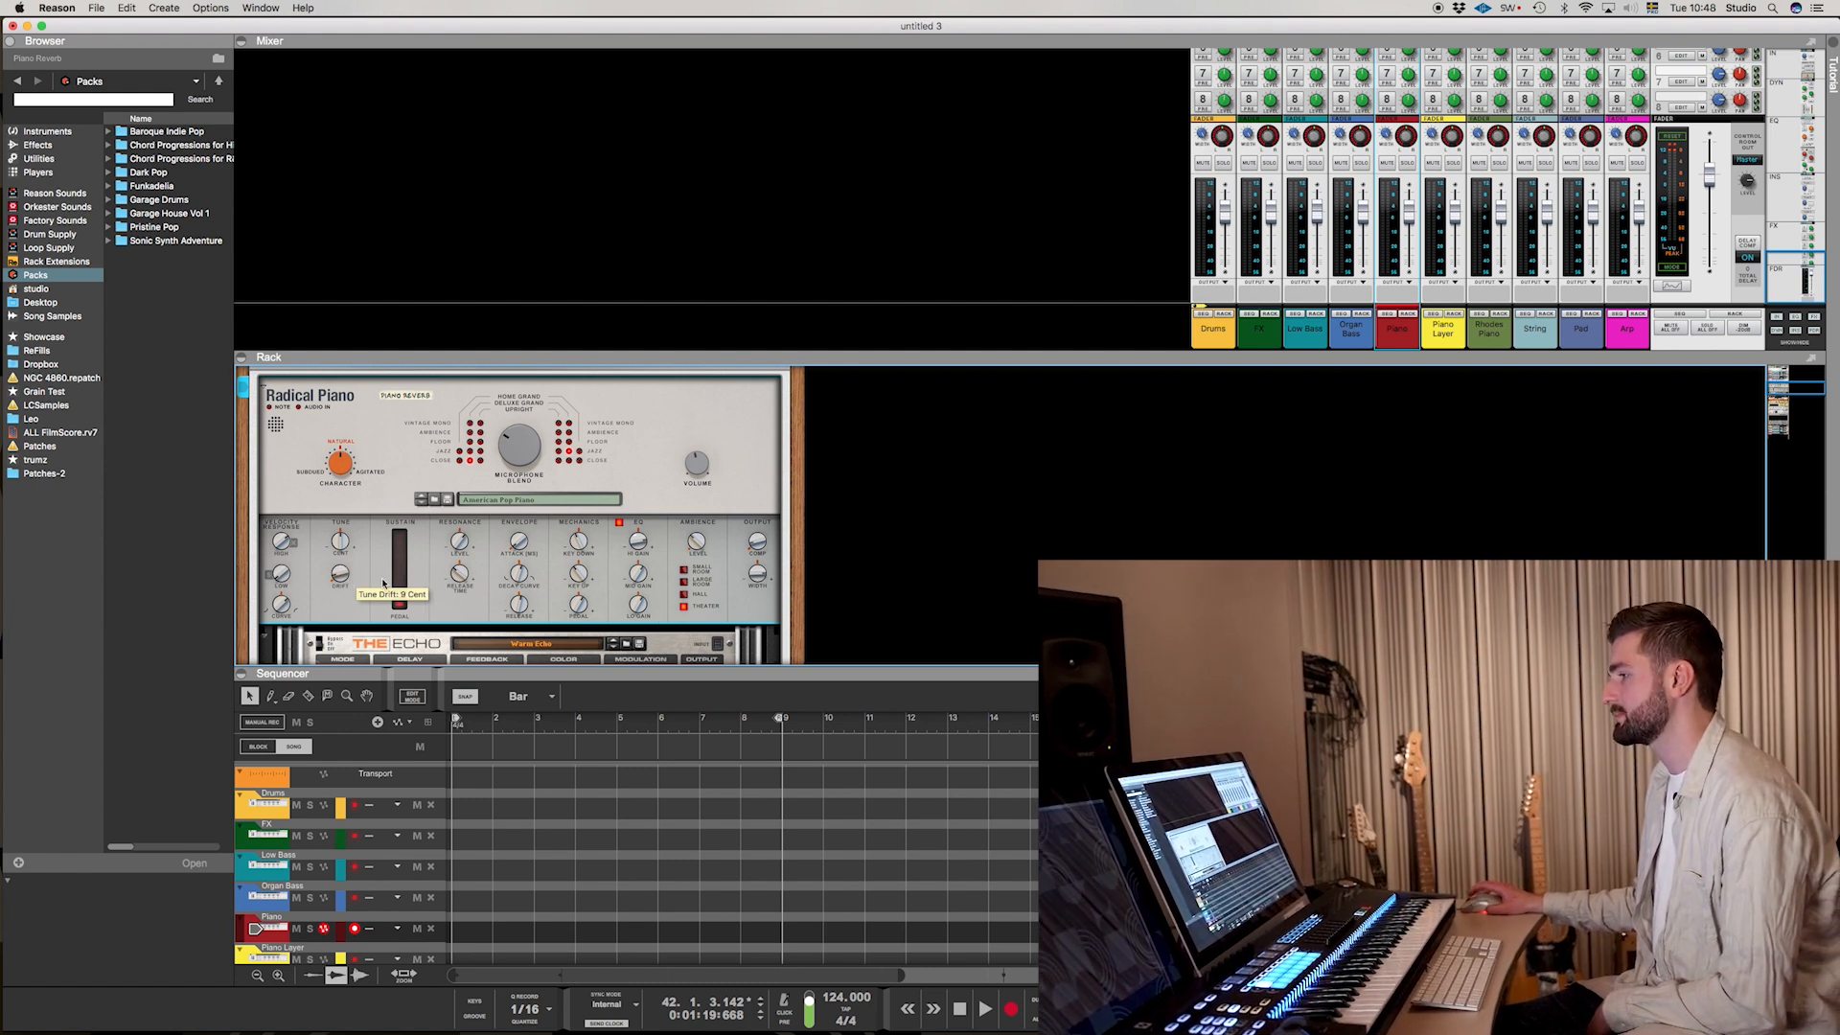
{"action": "scroll", "coordinate": [660, 614], "scroll_direction": "up", "scroll_amount": 3}
{"action": "scroll", "coordinate": [657, 613], "scroll_direction": "down", "scroll_amount": 3}
{"action": "scroll", "coordinate": [614, 556], "scroll_direction": "up", "scroll_amount": 3}
{"action": "left_click", "coordinate": [575, 401]}
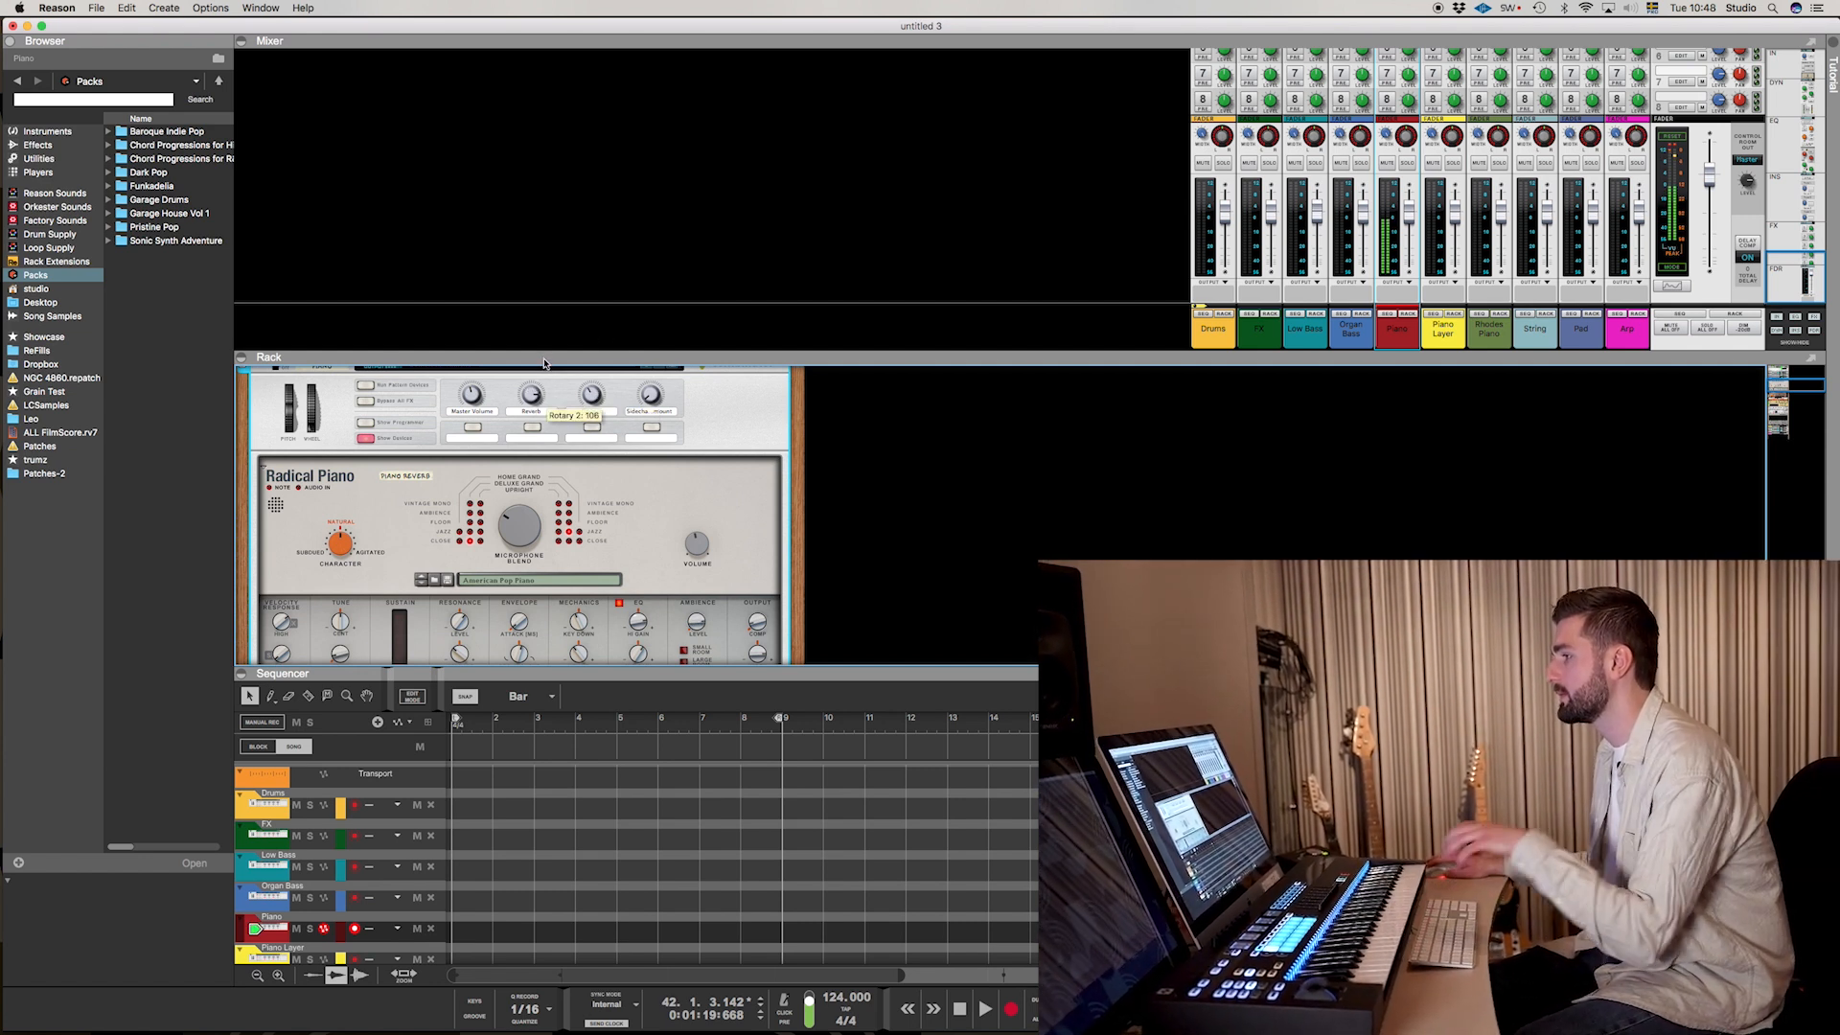
Step: Fold the Piano Combinator and unfold Piano Layer with its internal devices shown
{"action": "scroll", "coordinate": [435, 518], "scroll_direction": "down", "scroll_amount": 5}
{"action": "scroll", "coordinate": [525, 443], "scroll_direction": "down", "scroll_amount": 5}
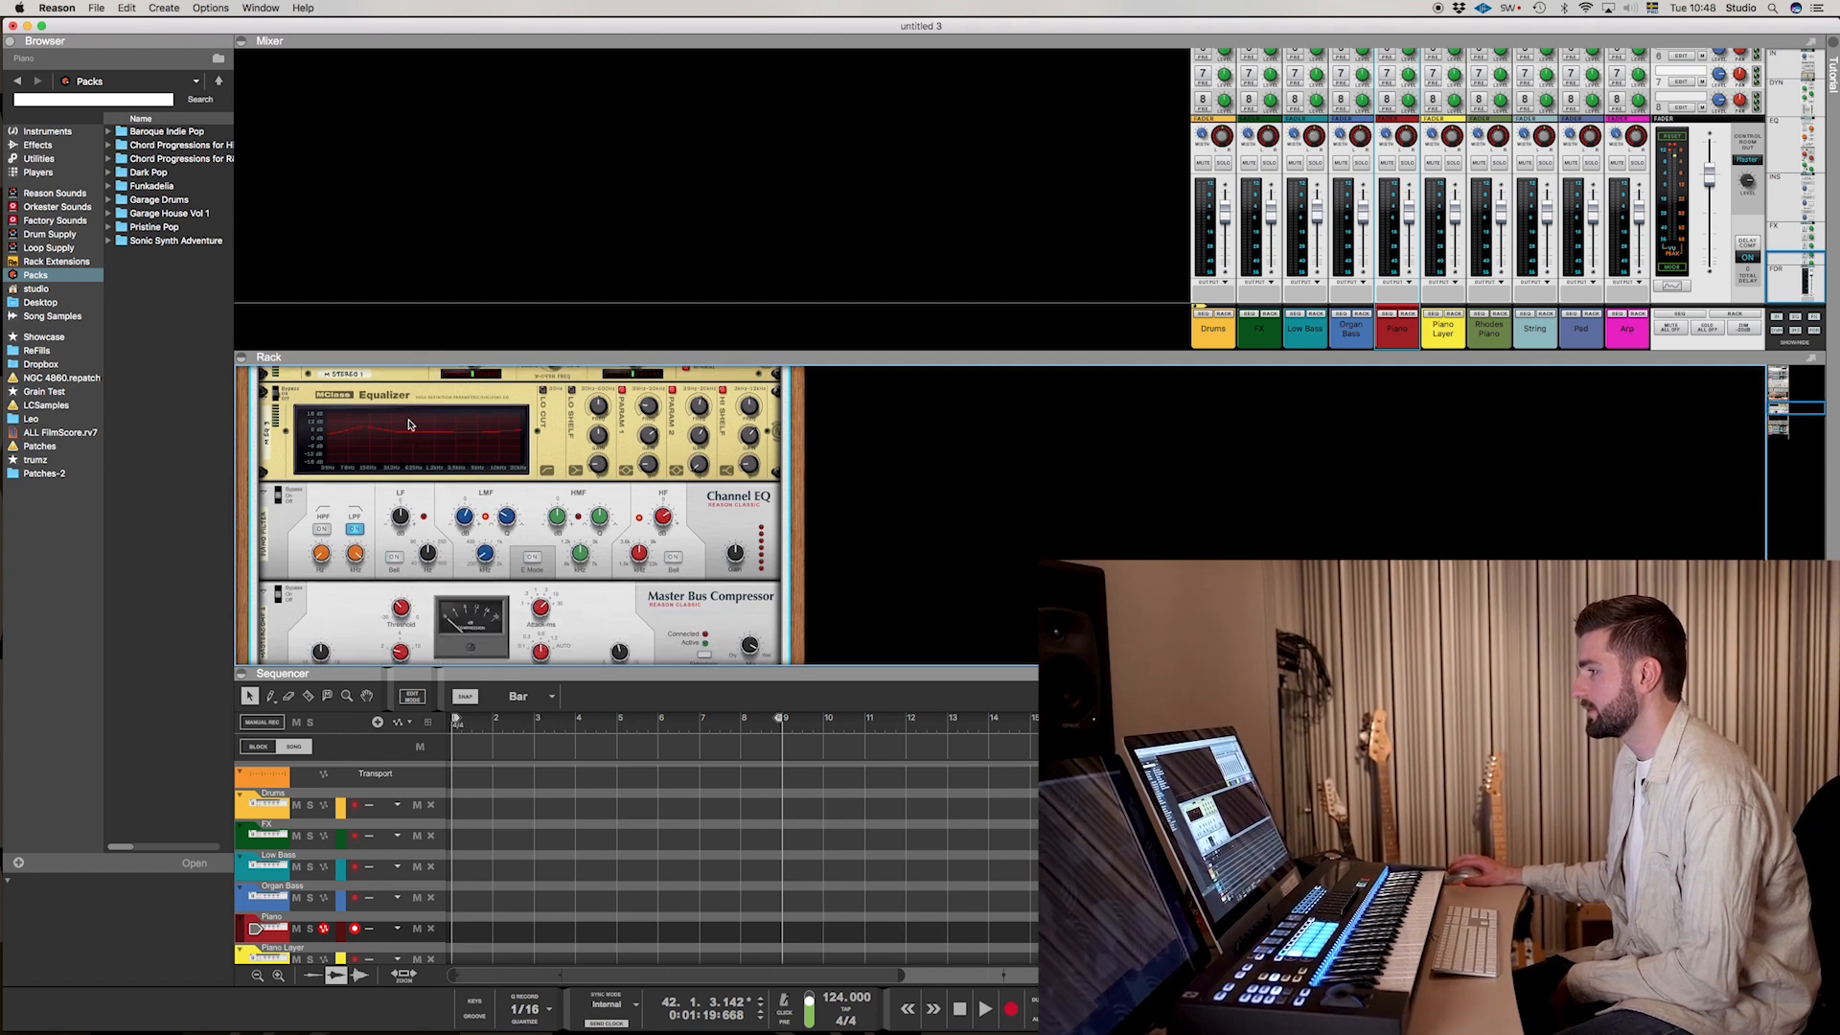
{"action": "scroll", "coordinate": [470, 514], "scroll_direction": "down", "scroll_amount": 15}
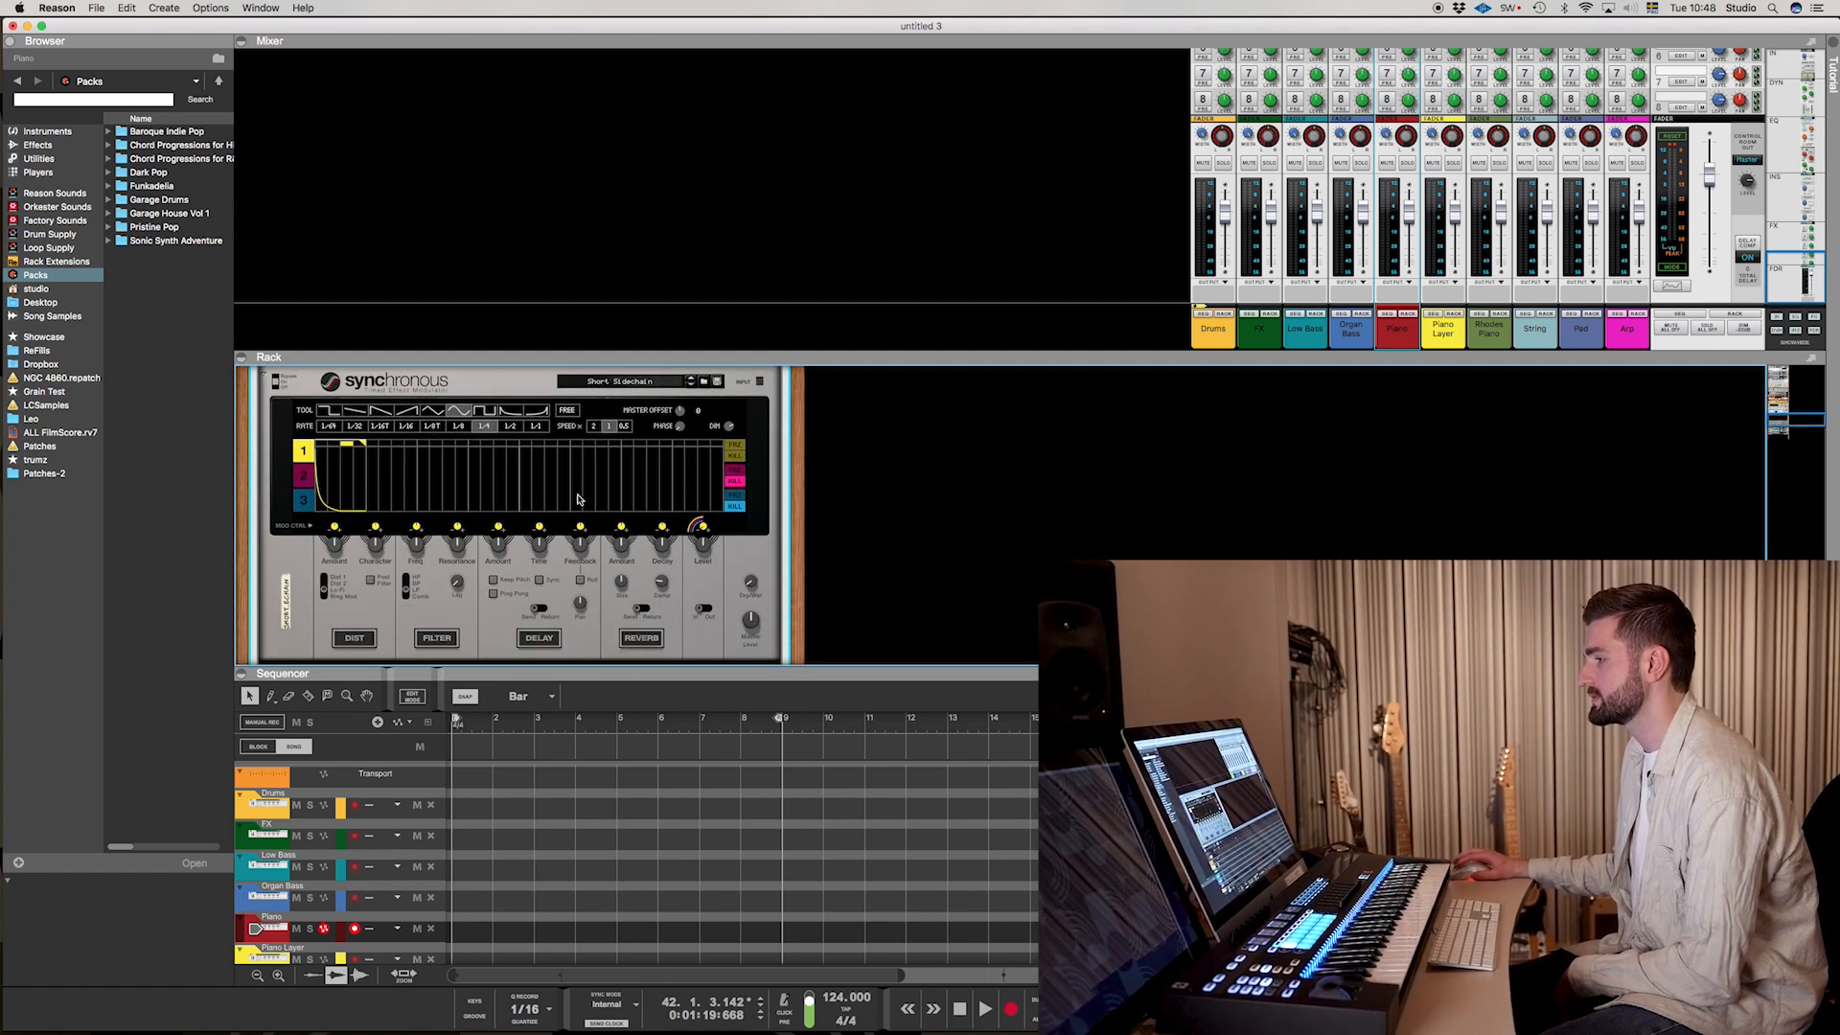
{"action": "left_click", "coordinate": [269, 503]}
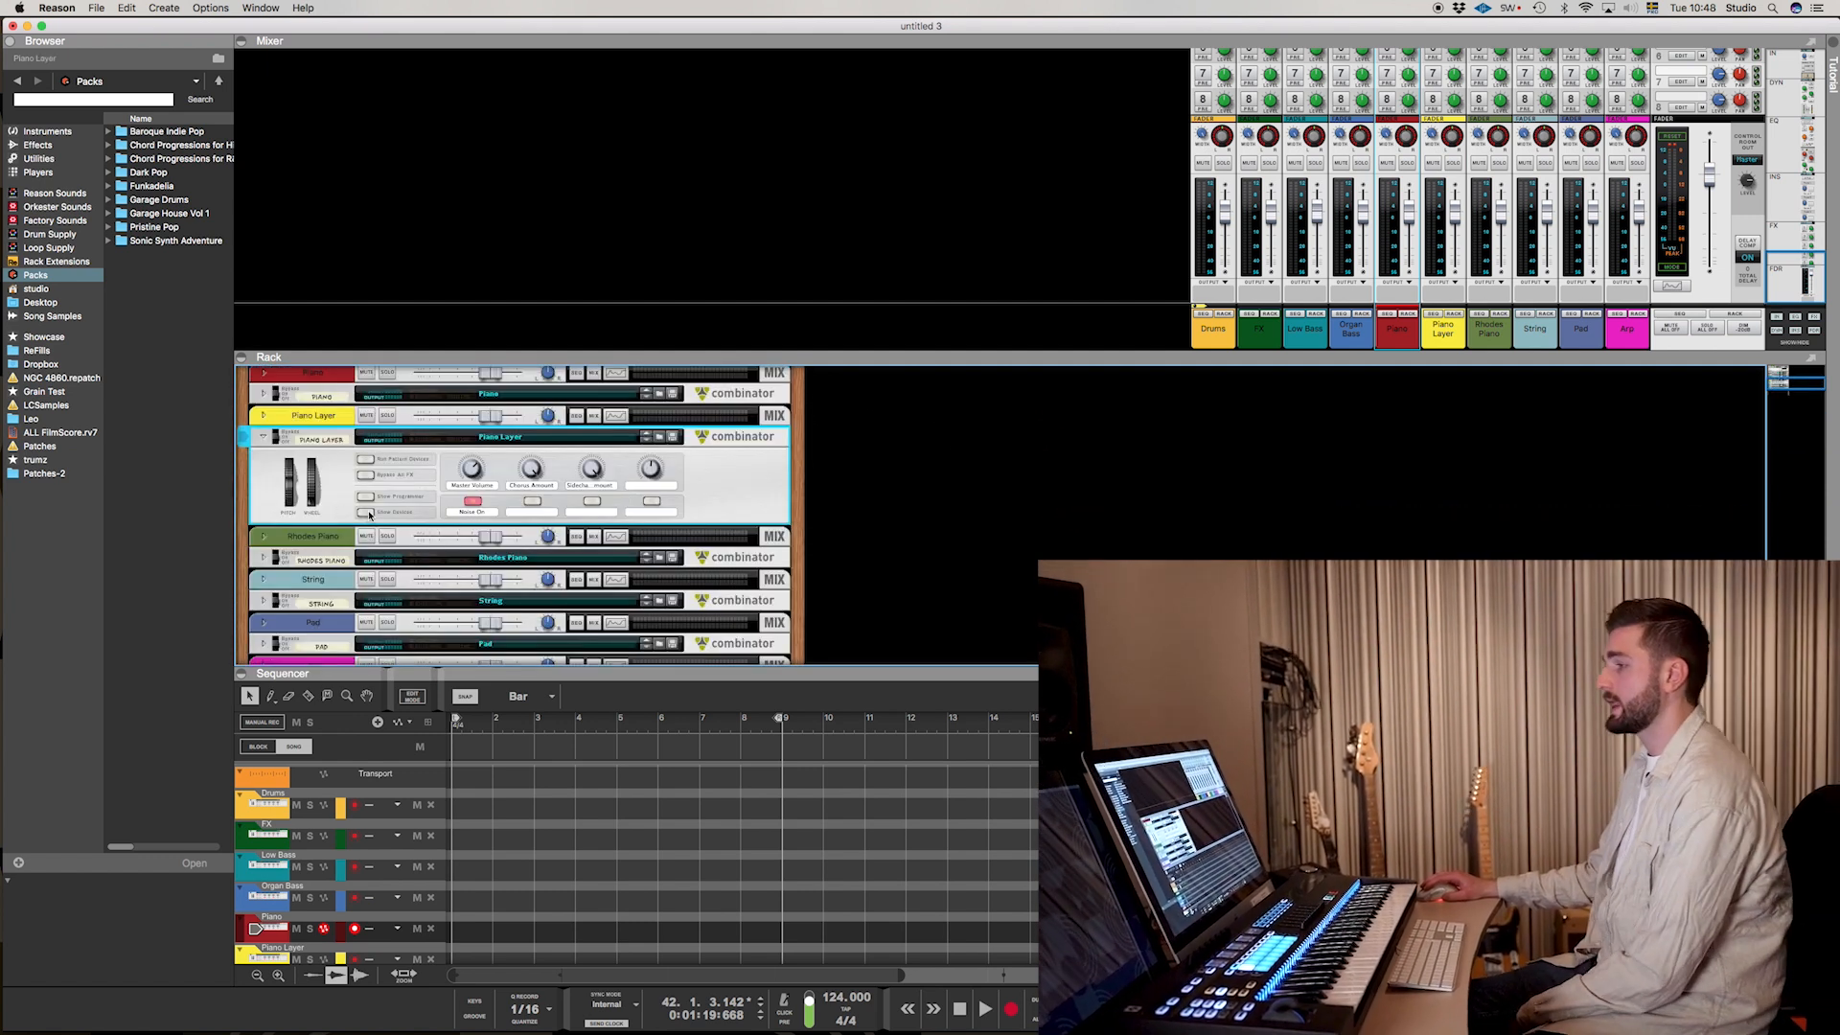
{"action": "left_click", "coordinate": [368, 513]}
{"action": "scroll", "coordinate": [418, 523], "scroll_direction": "up", "scroll_amount": 1}
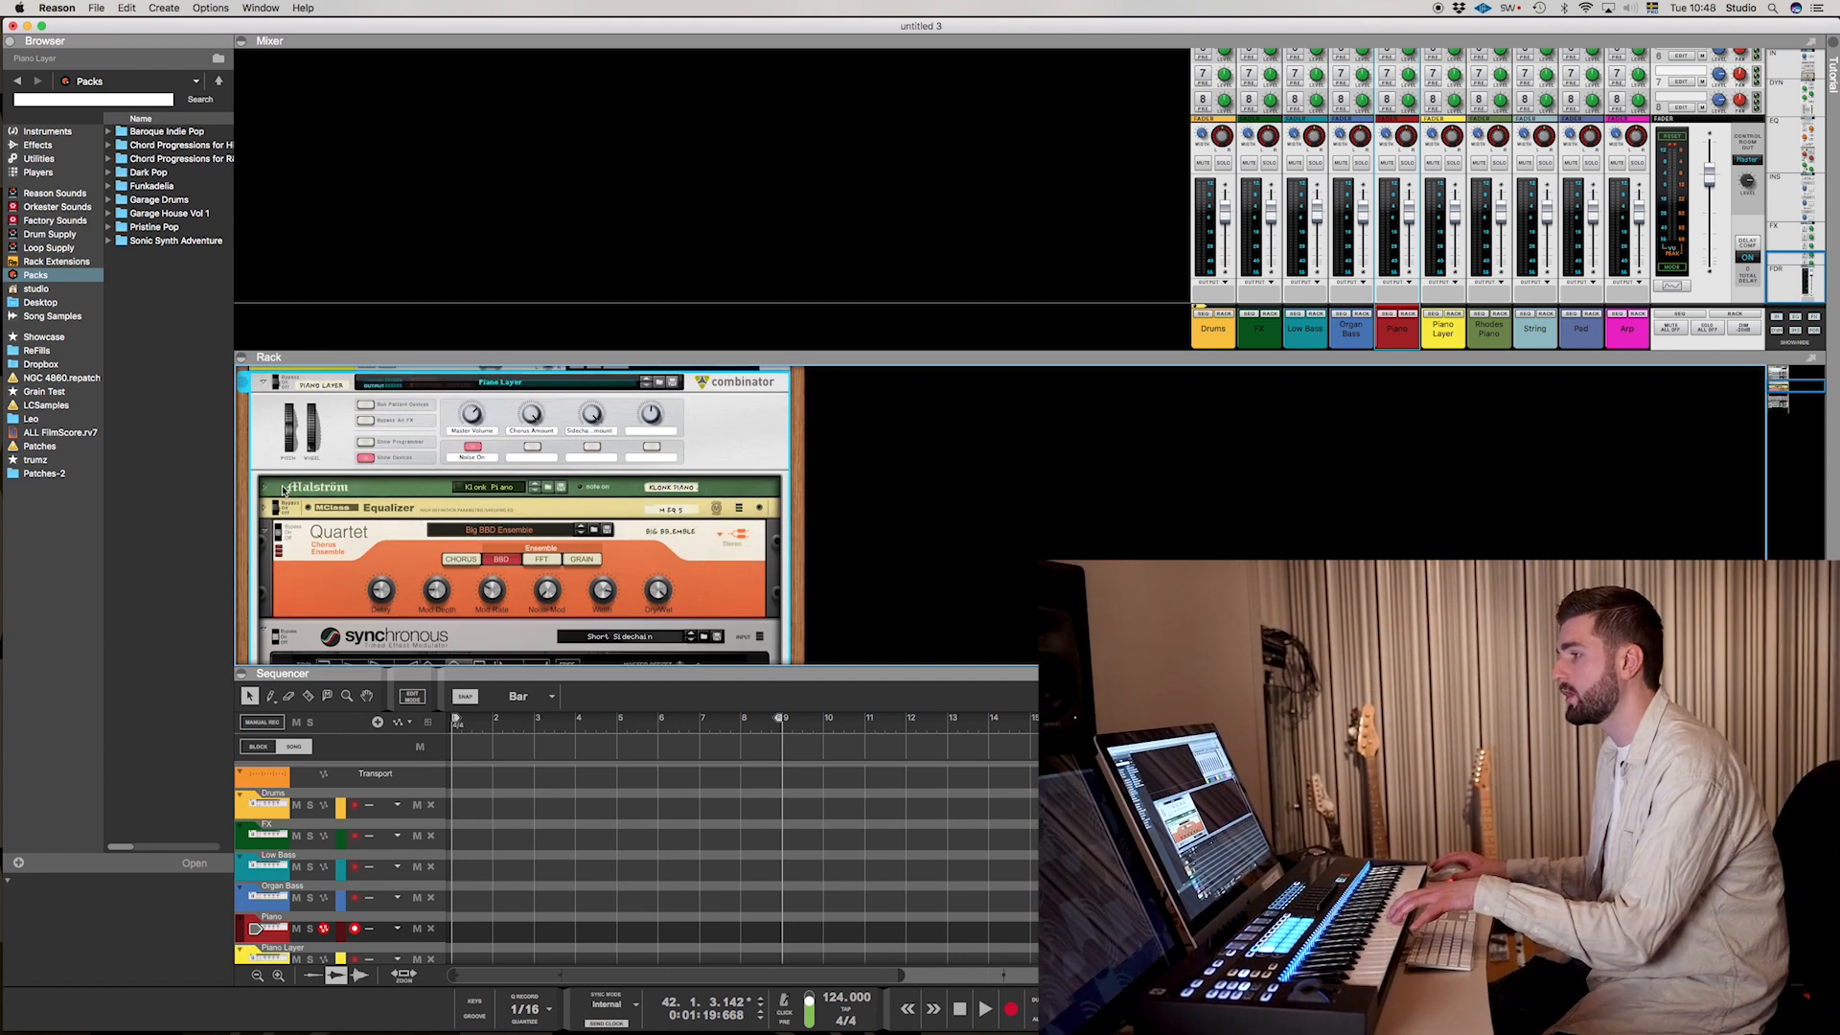
Step: Unfold the Malström inside Piano Layer and select the Piano Layer track for keyboard input
{"action": "left_click", "coordinate": [266, 491]}
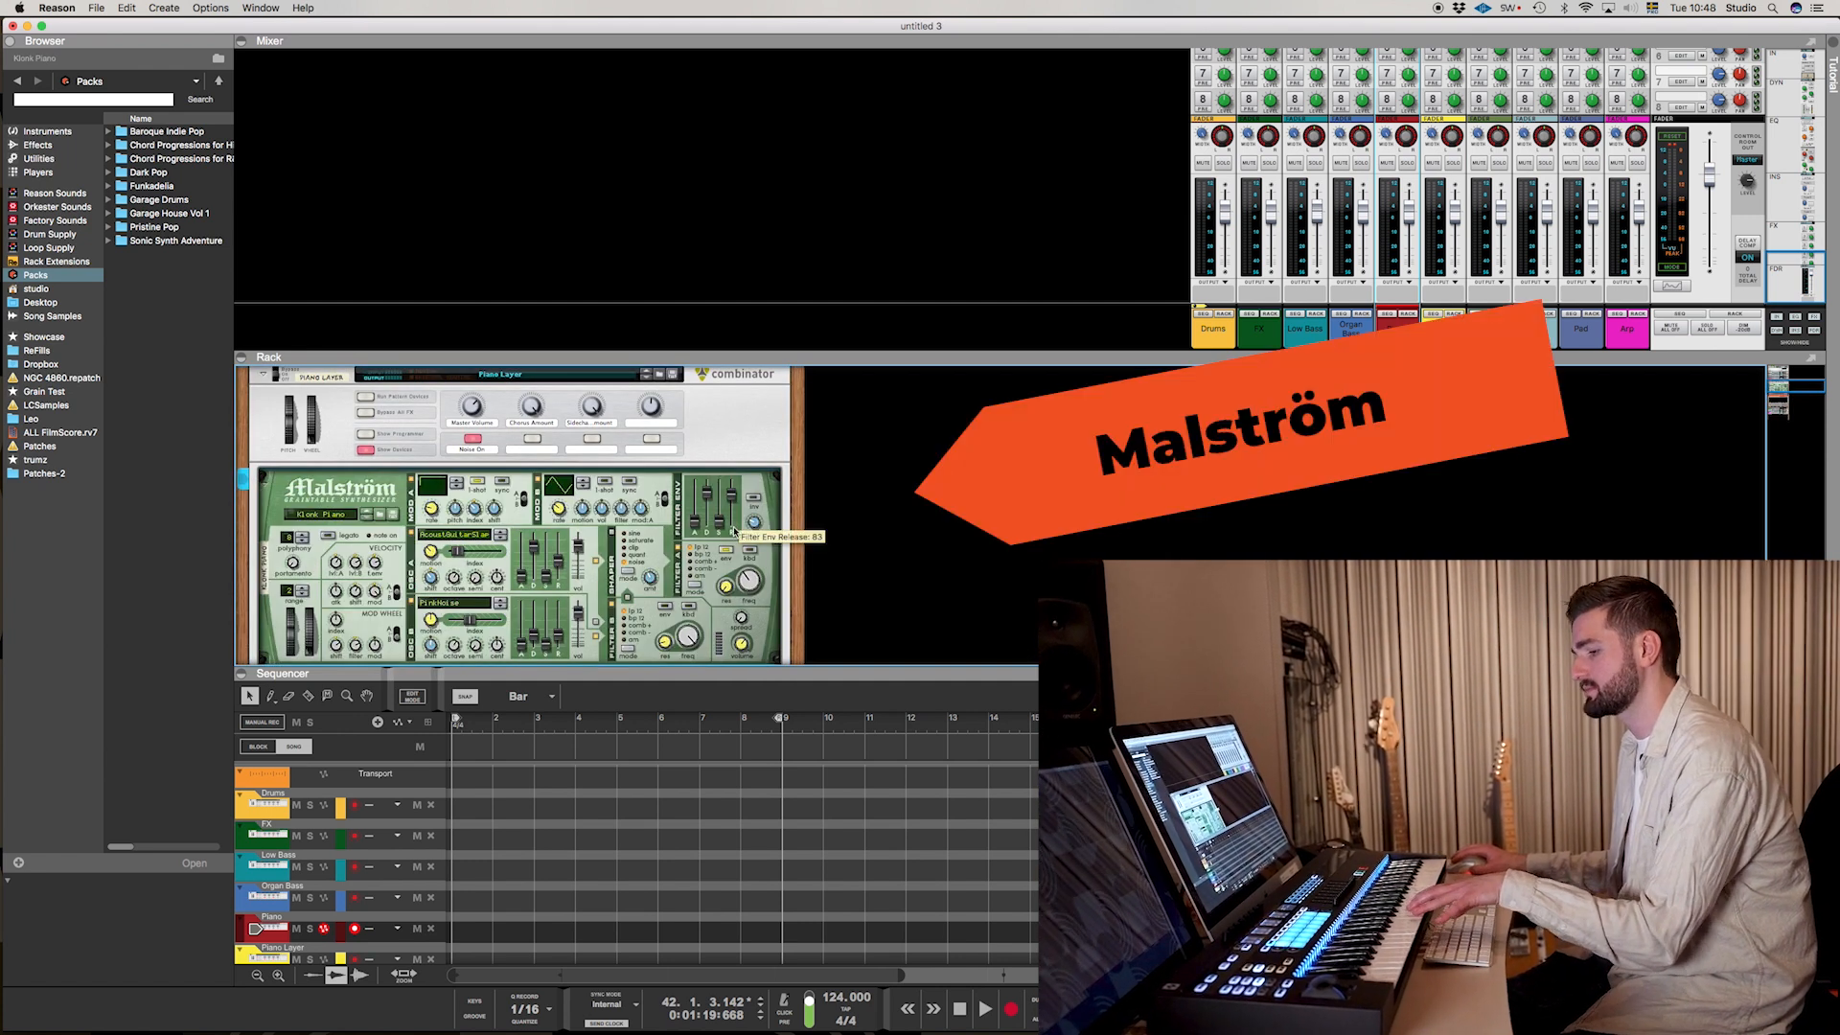
{"action": "scroll", "coordinate": [313, 842], "scroll_direction": "down", "scroll_amount": 1}
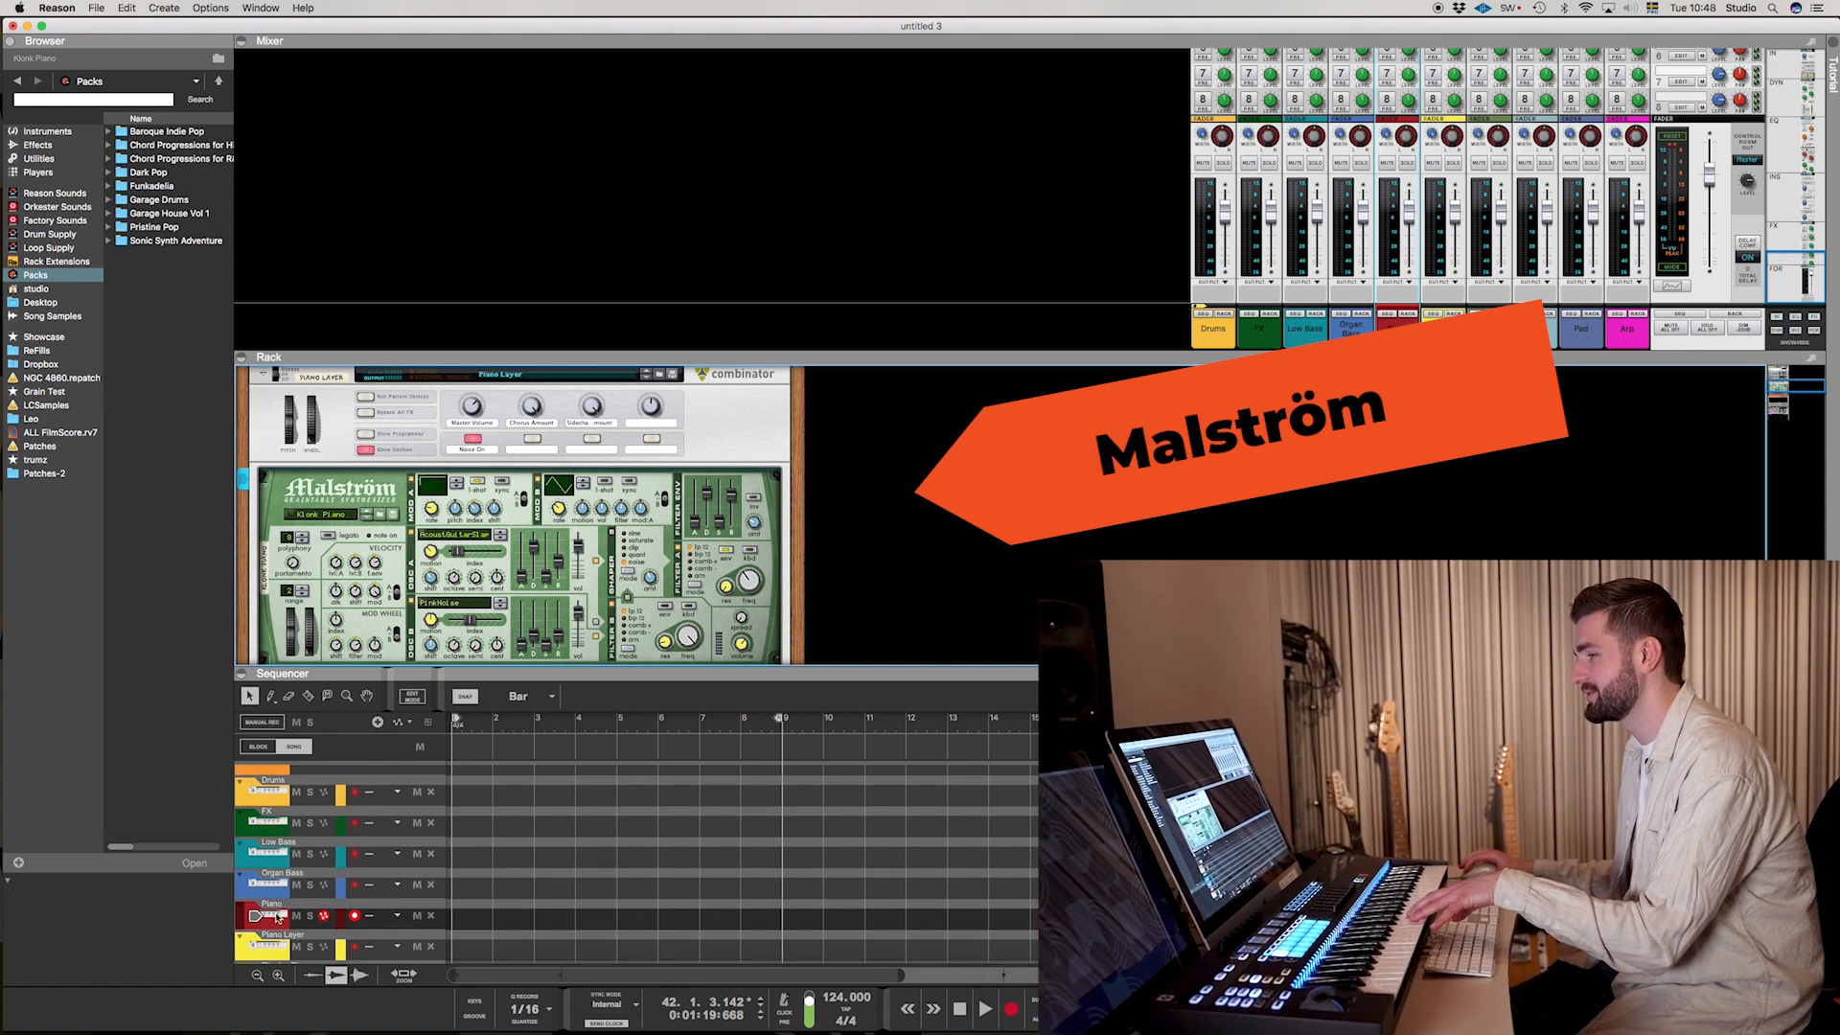
{"action": "left_click", "coordinate": [254, 949]}
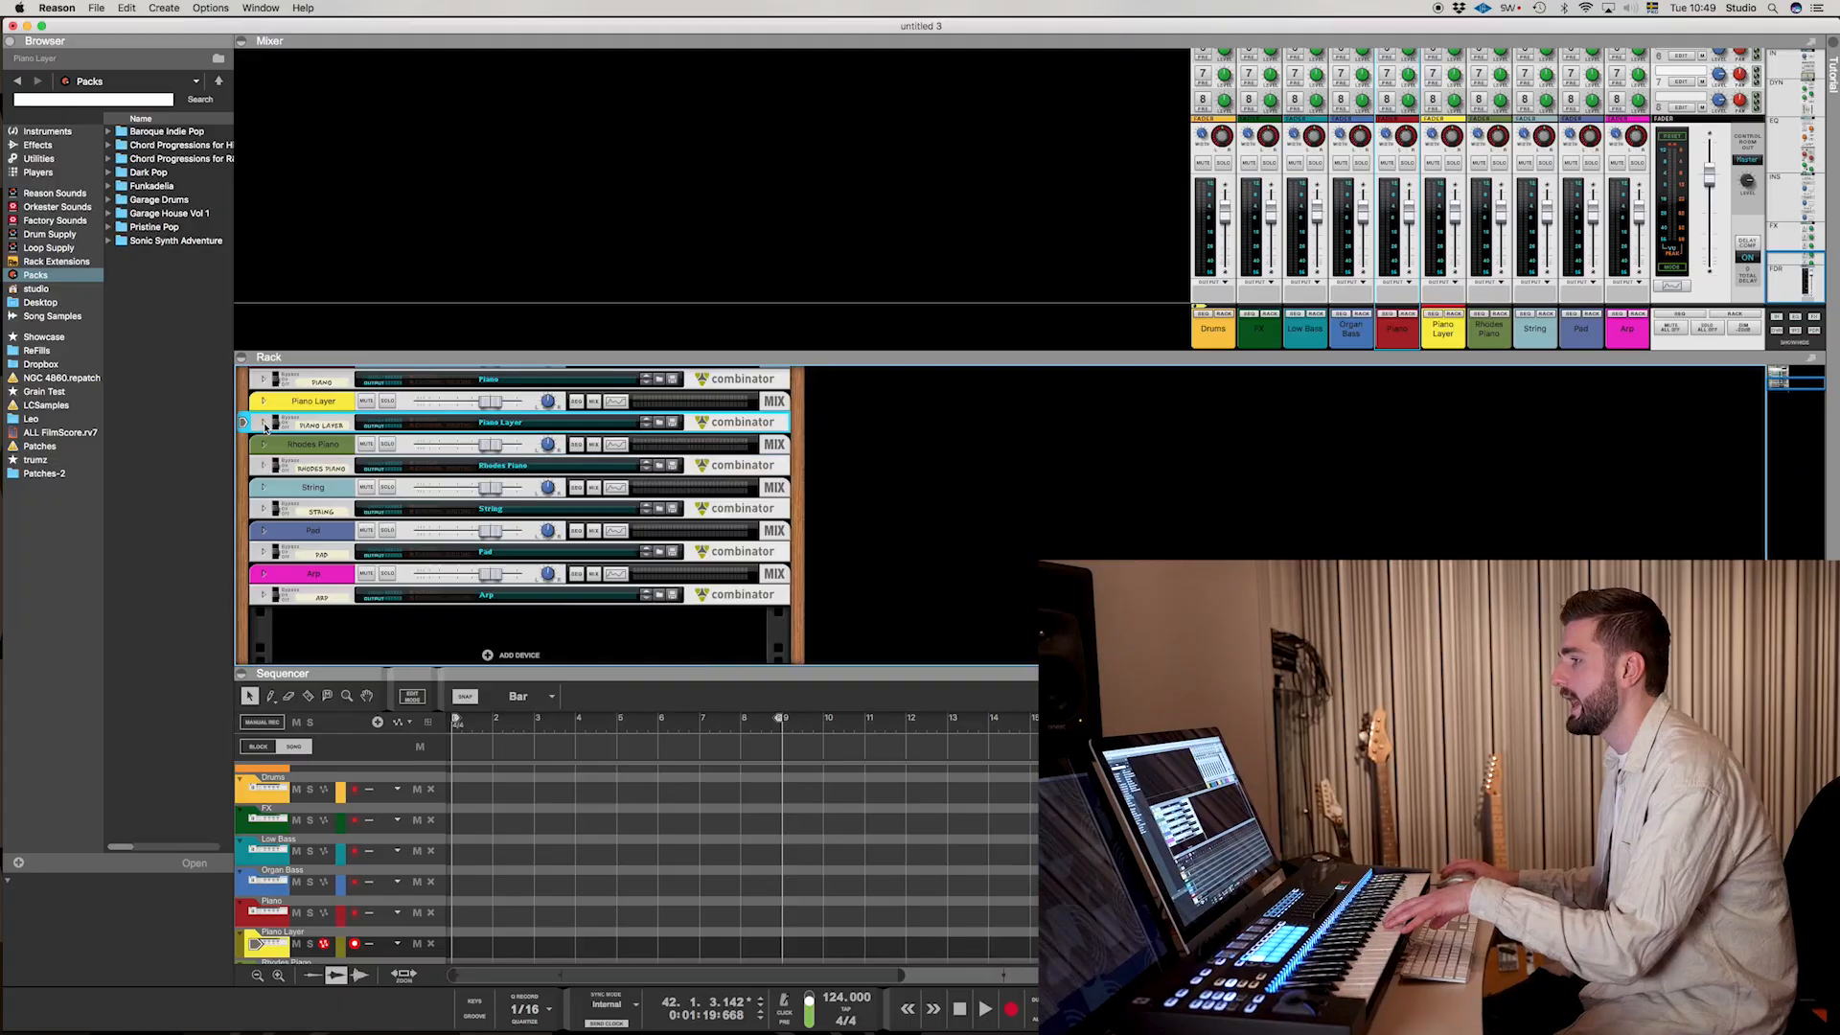
Step: Unfold the Rhodes Piano Combinator with its devices shown and examine its Radical Keys, Stereo Imager, equalizer and Synchronous
{"action": "left_click", "coordinate": [263, 467]}
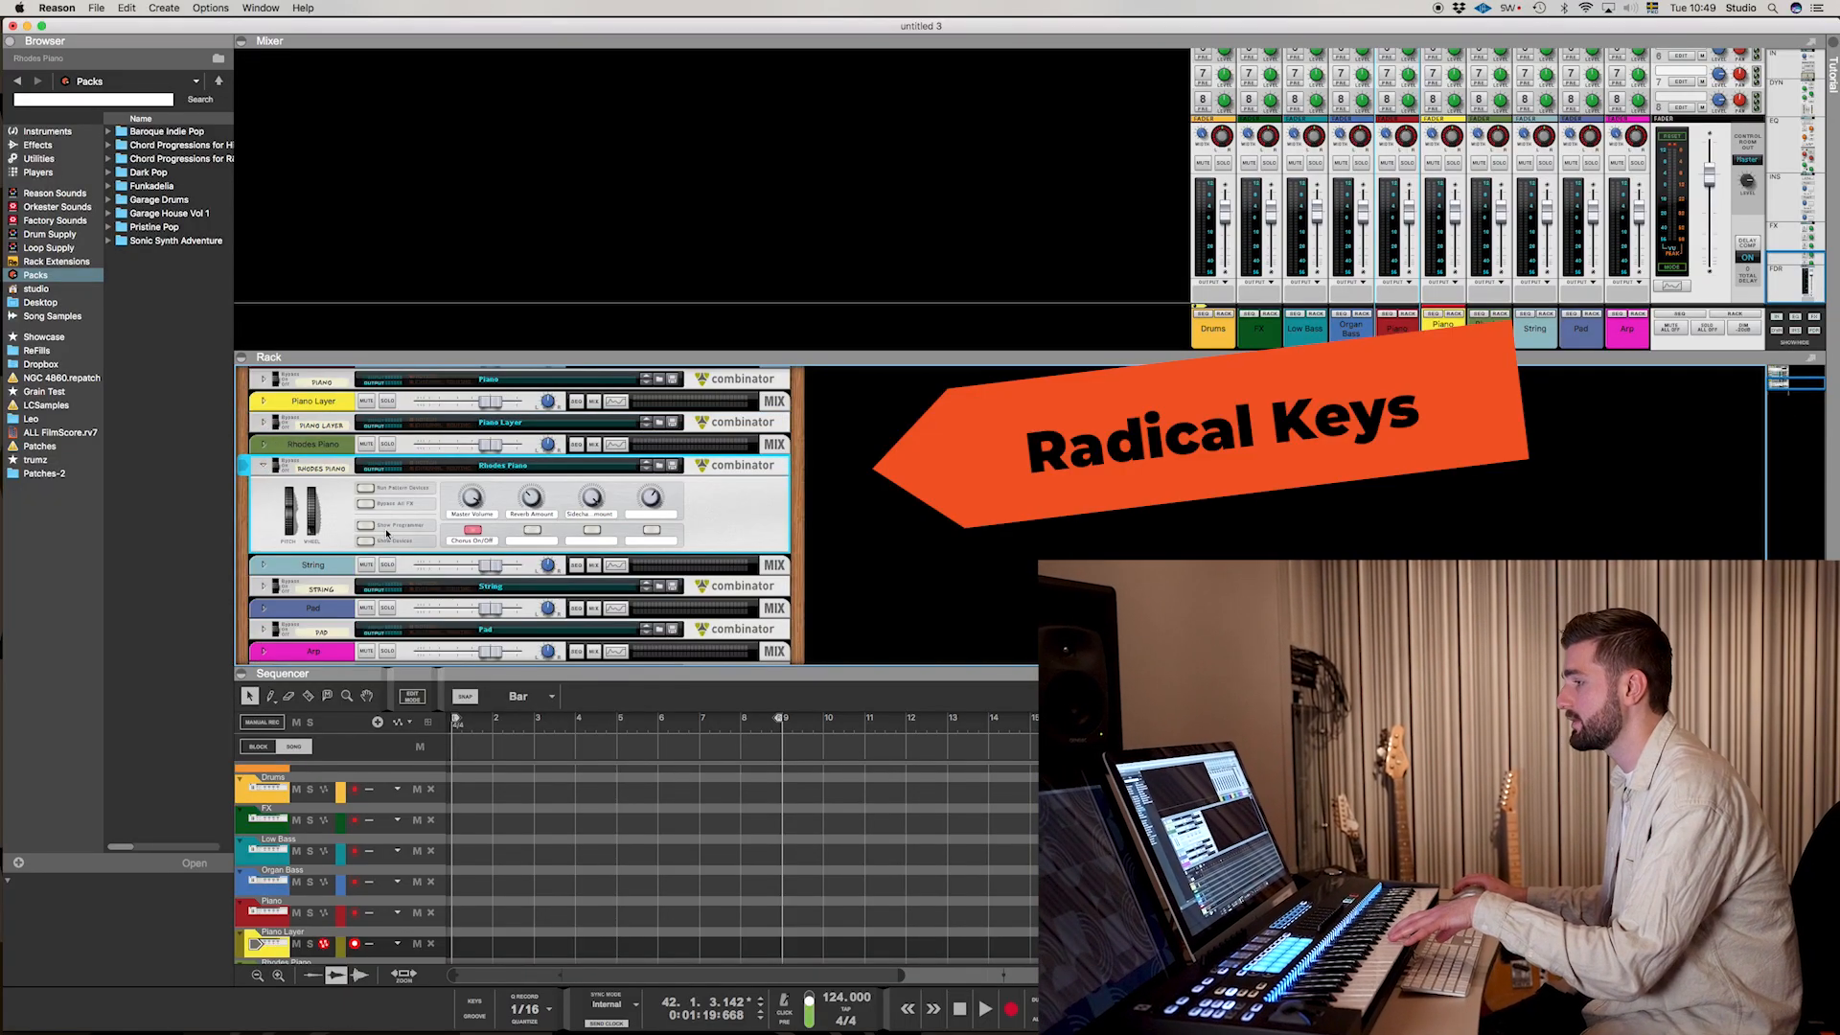
{"action": "left_click", "coordinate": [367, 542]}
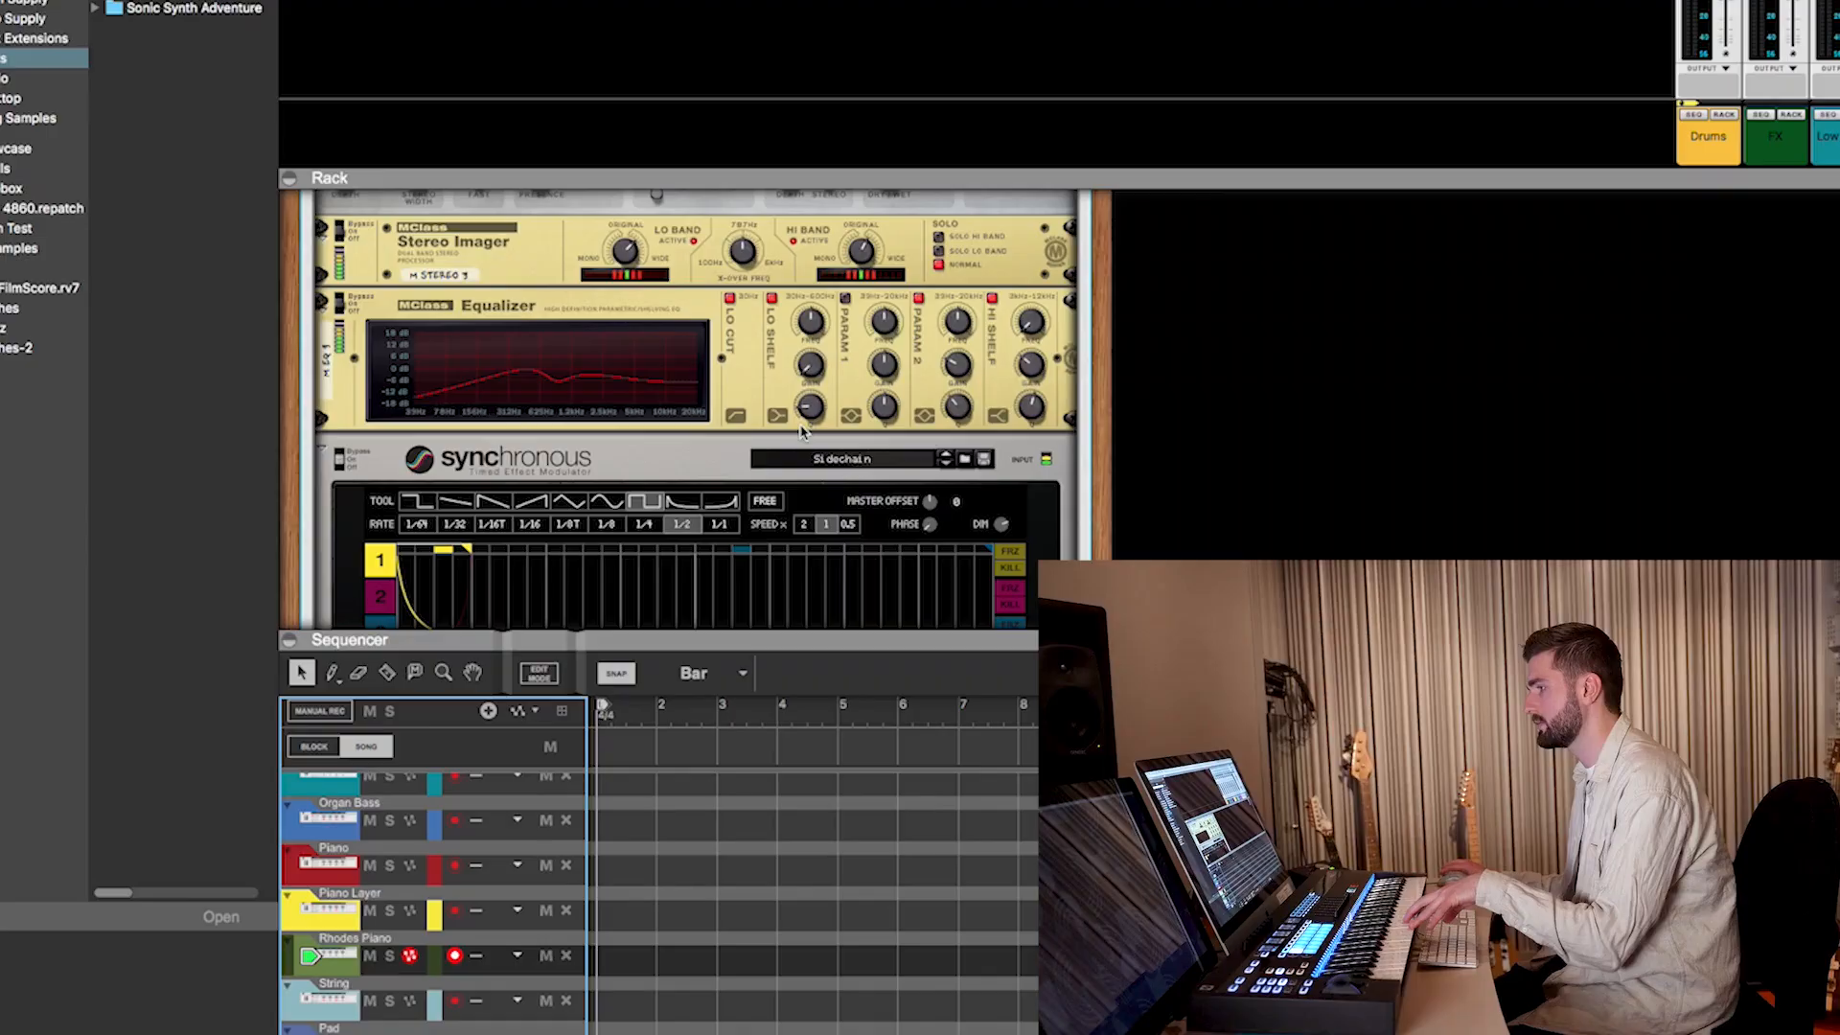
{"action": "scroll", "coordinate": [794, 446], "scroll_direction": "down", "scroll_amount": 5}
{"action": "scroll", "coordinate": [793, 446], "scroll_direction": "up", "scroll_amount": 4}
{"action": "scroll", "coordinate": [793, 445], "scroll_direction": "up", "scroll_amount": 6}
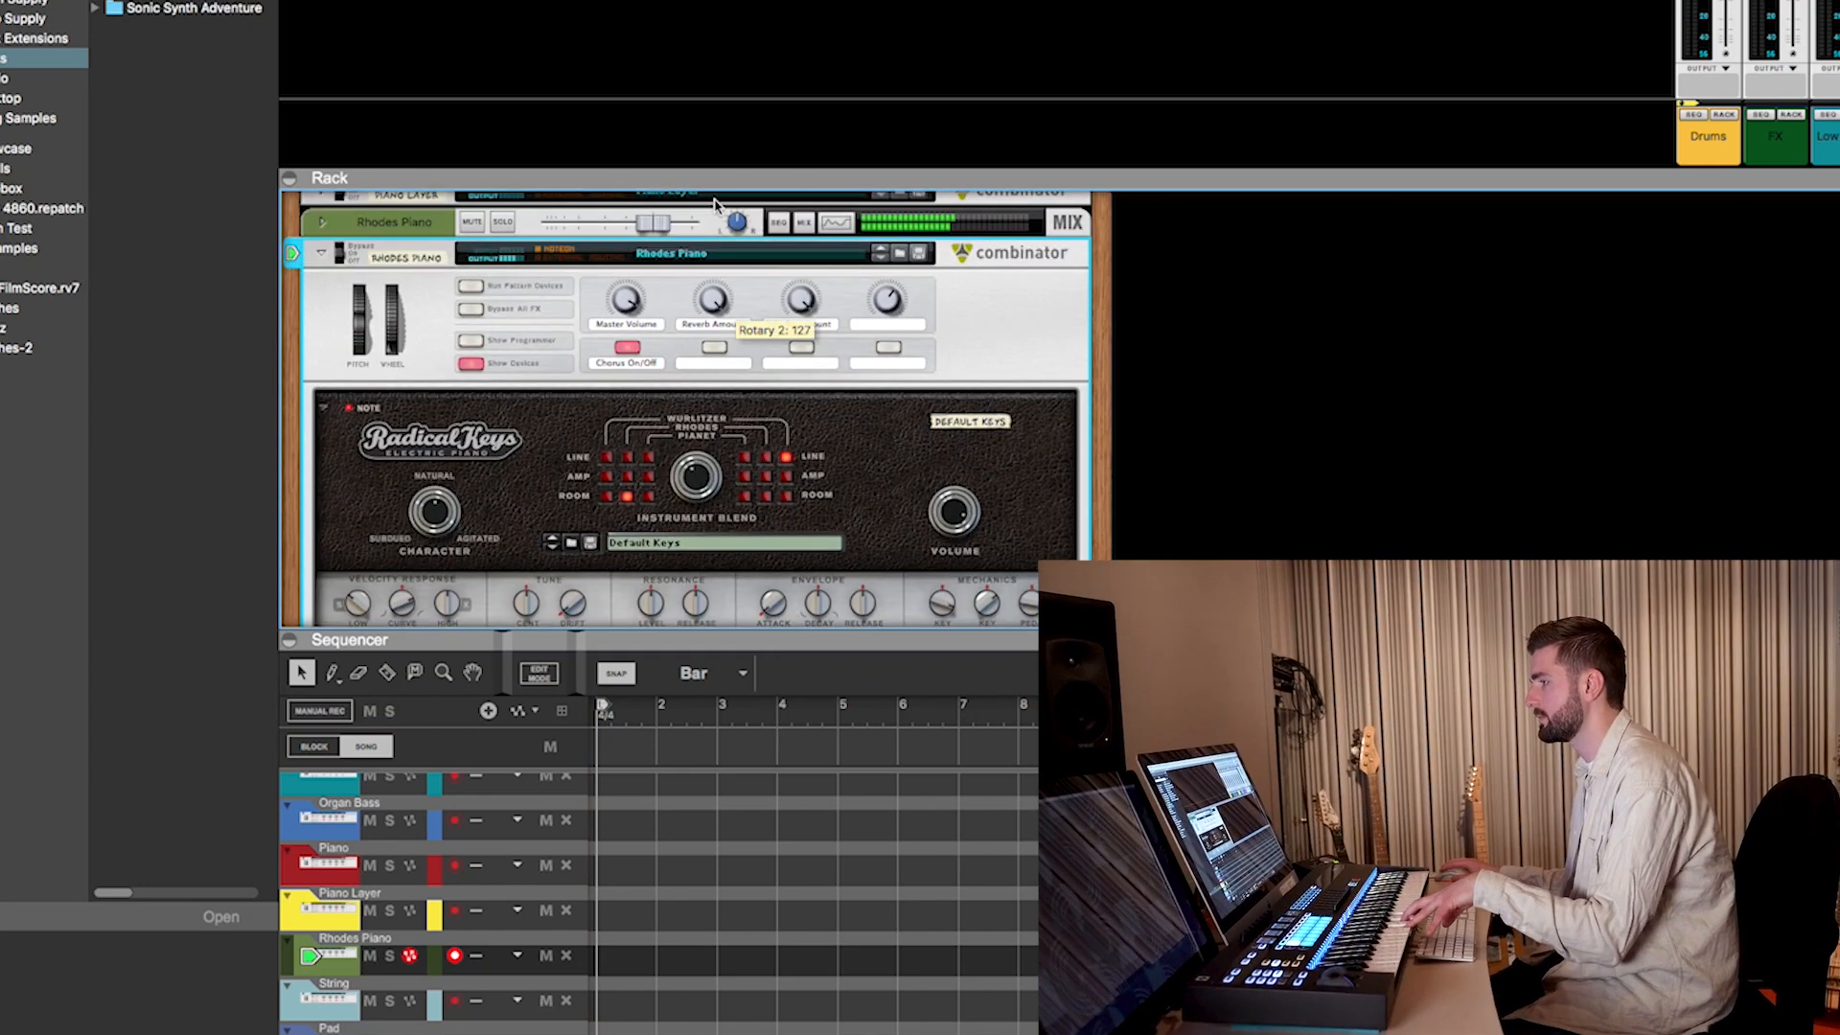
{"action": "scroll", "coordinate": [746, 326], "scroll_direction": "down", "scroll_amount": 3}
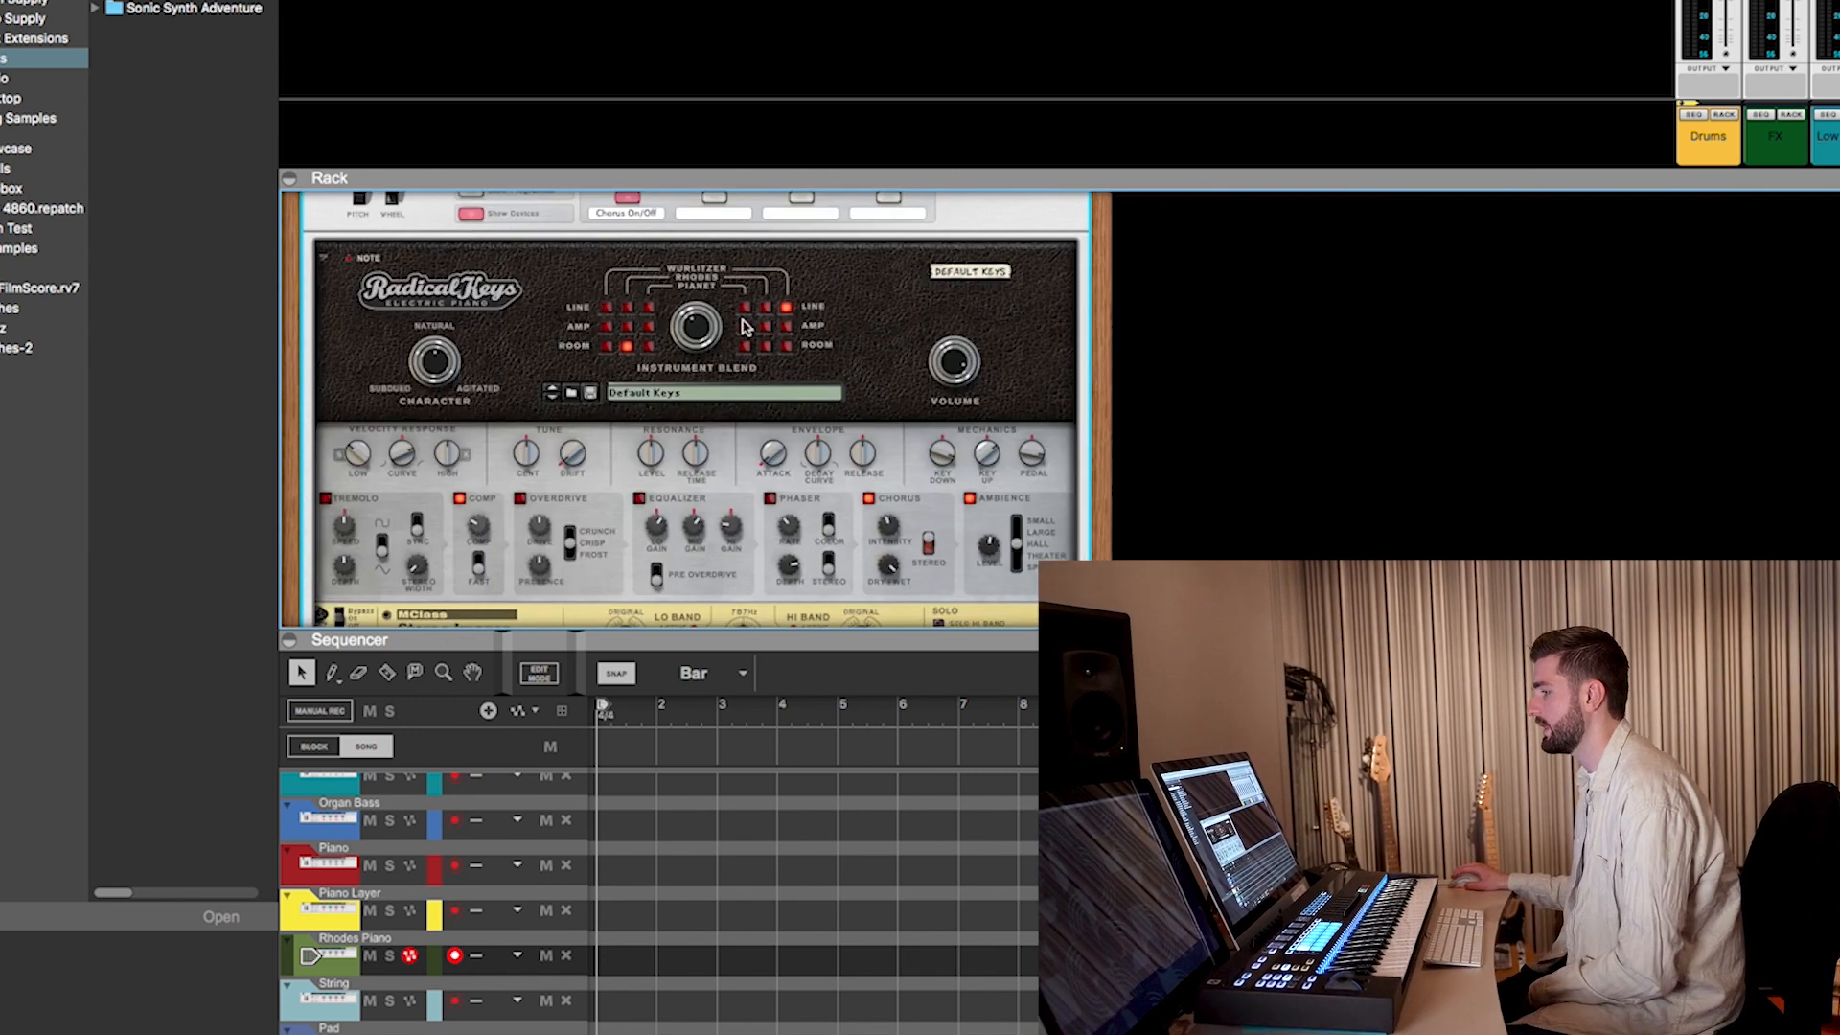
{"action": "scroll", "coordinate": [747, 334], "scroll_direction": "up", "scroll_amount": 6}
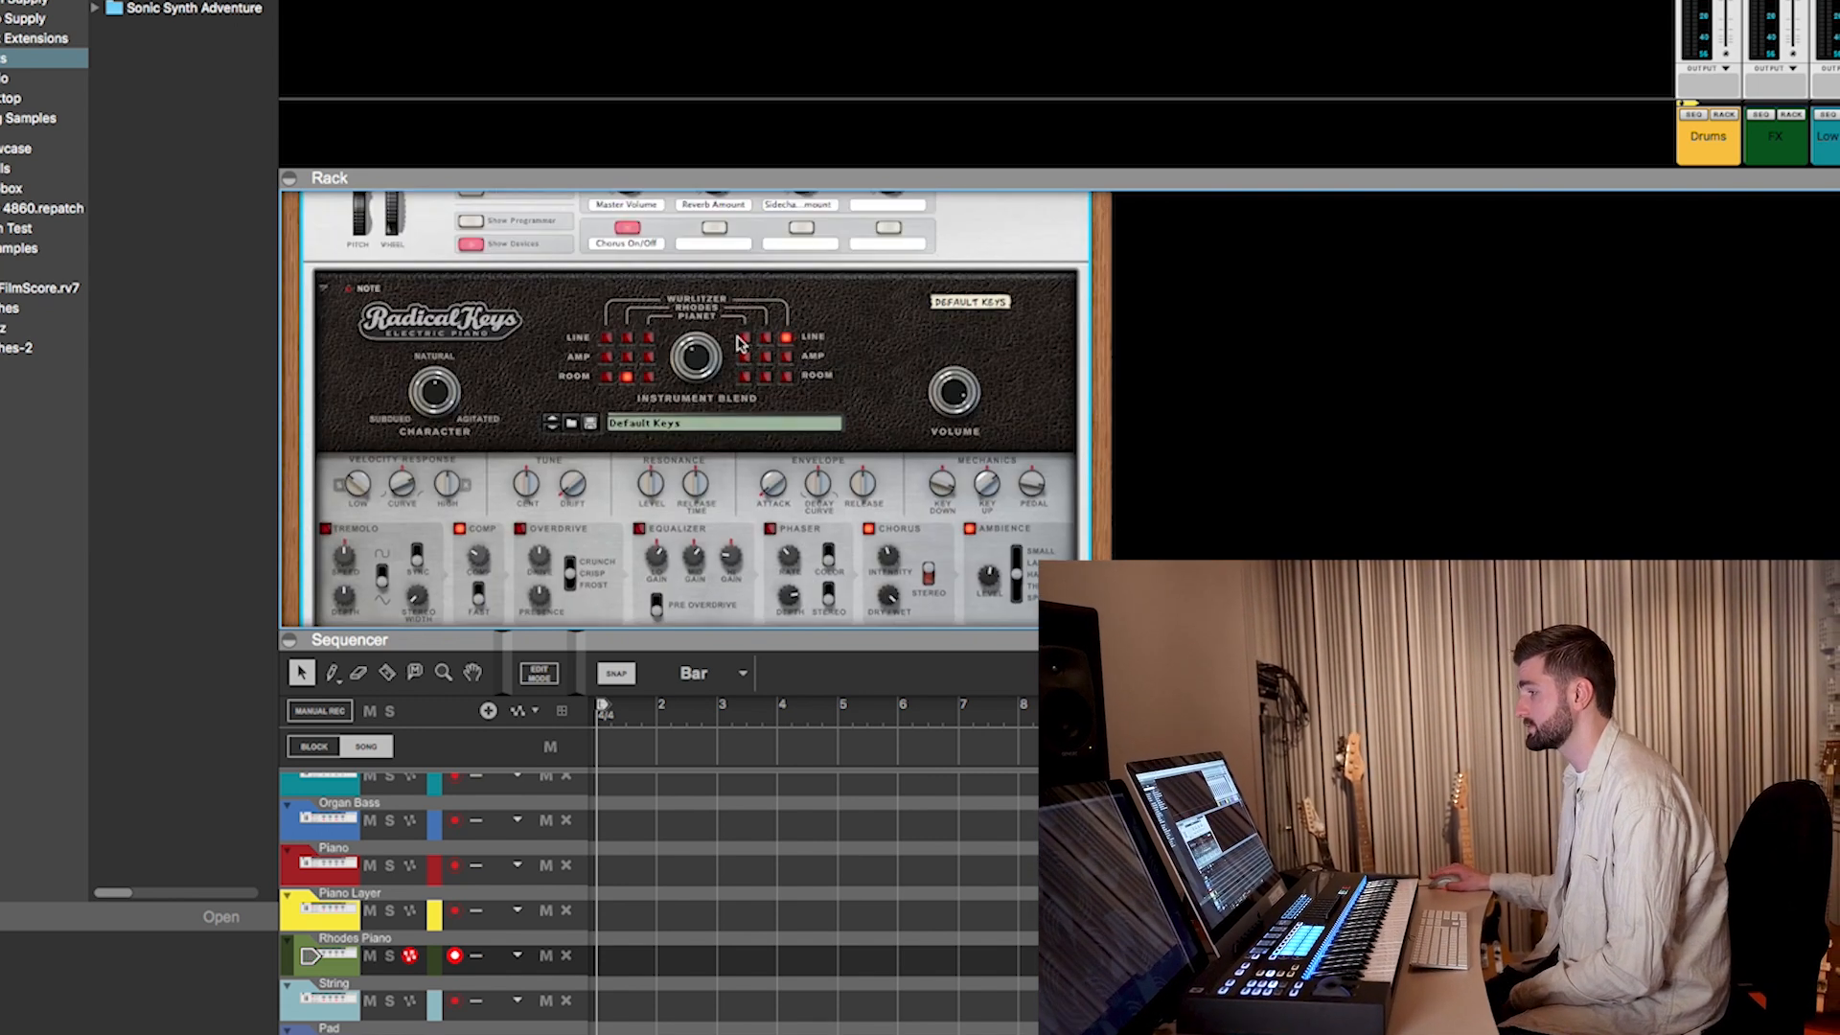
Step: Fold the Rhodes Piano Combinator, then select the String track and unfold its Combinator
{"action": "left_click", "coordinate": [321, 390]}
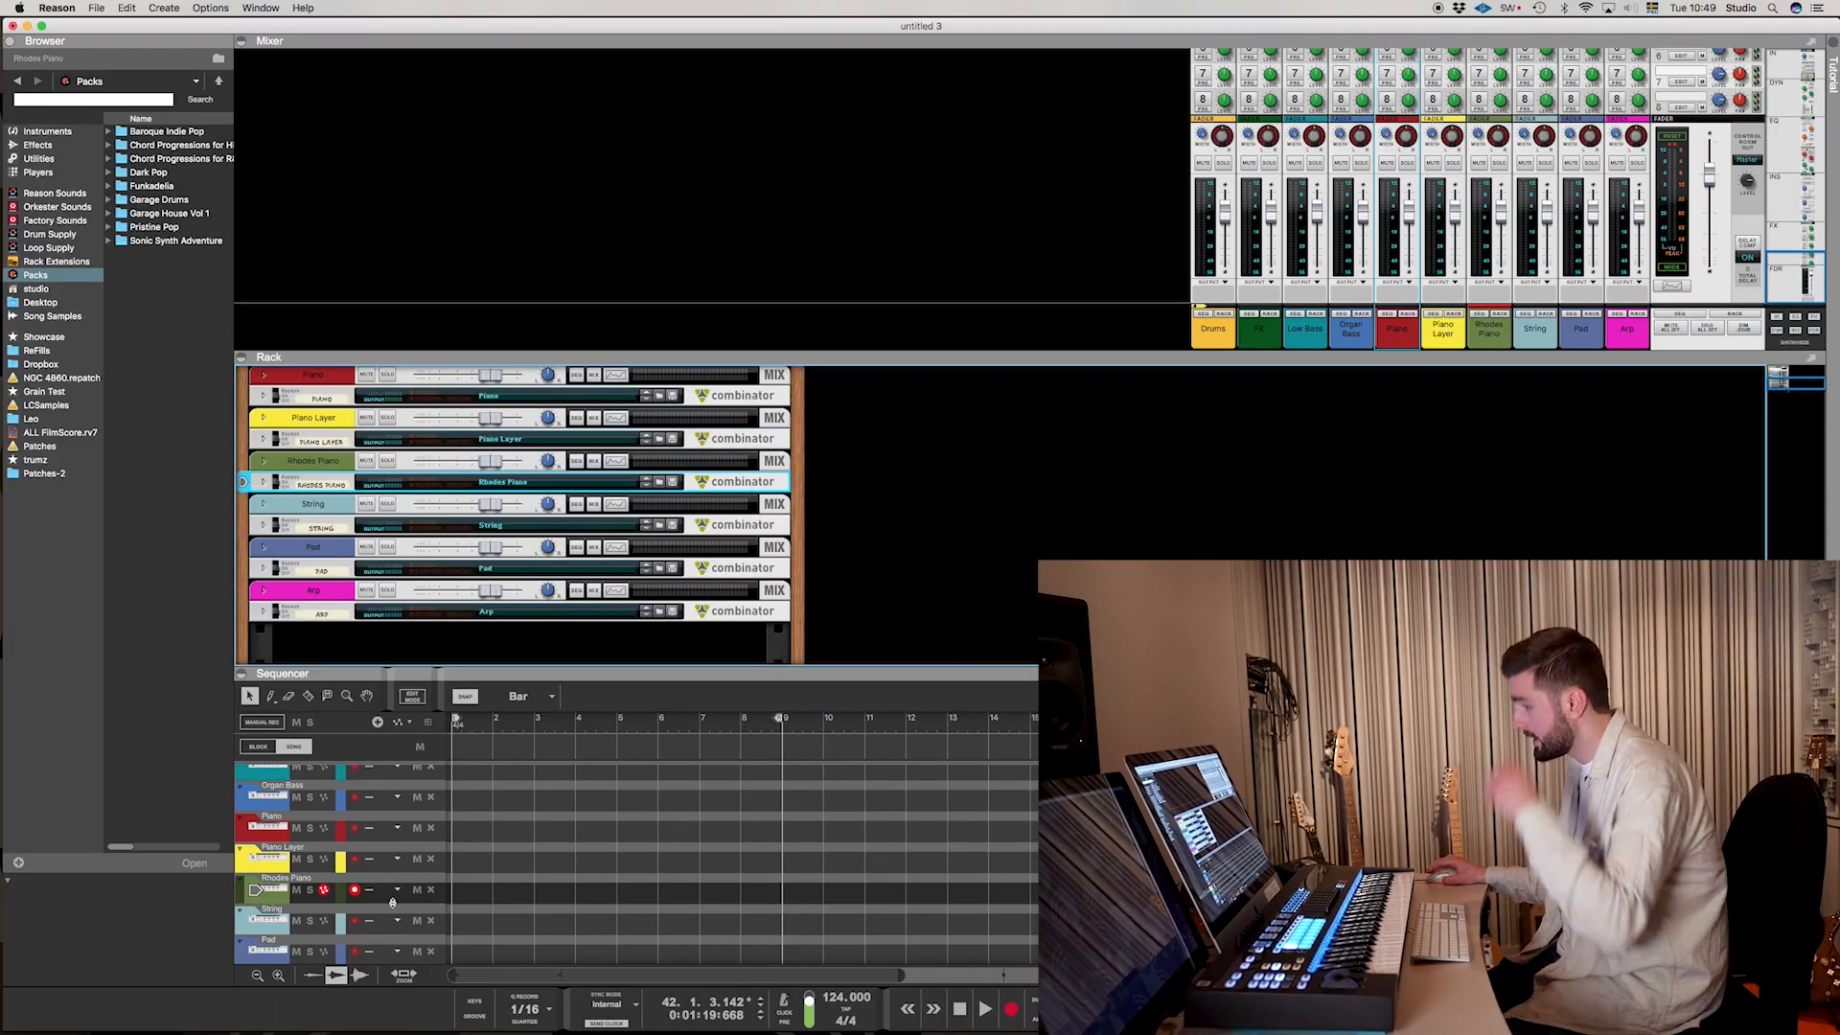
{"action": "scroll", "coordinate": [383, 903], "scroll_direction": "down", "scroll_amount": 3}
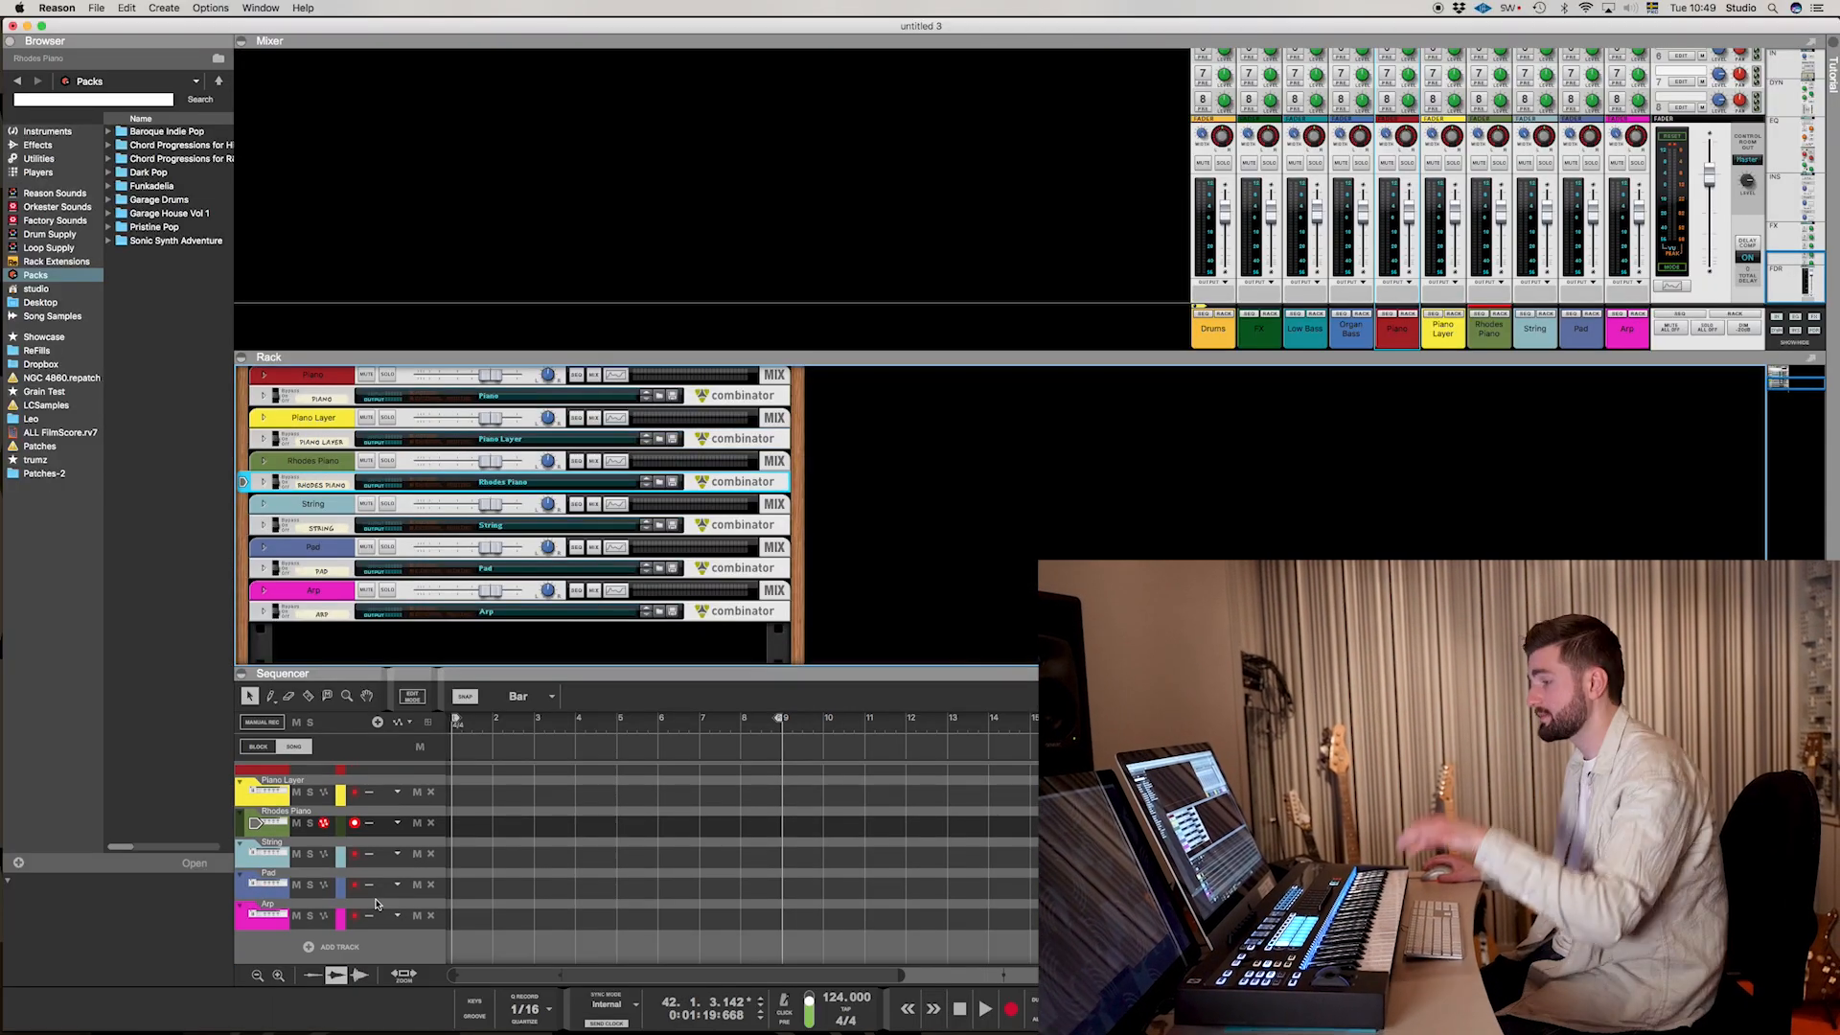
{"action": "left_click", "coordinate": [288, 866]}
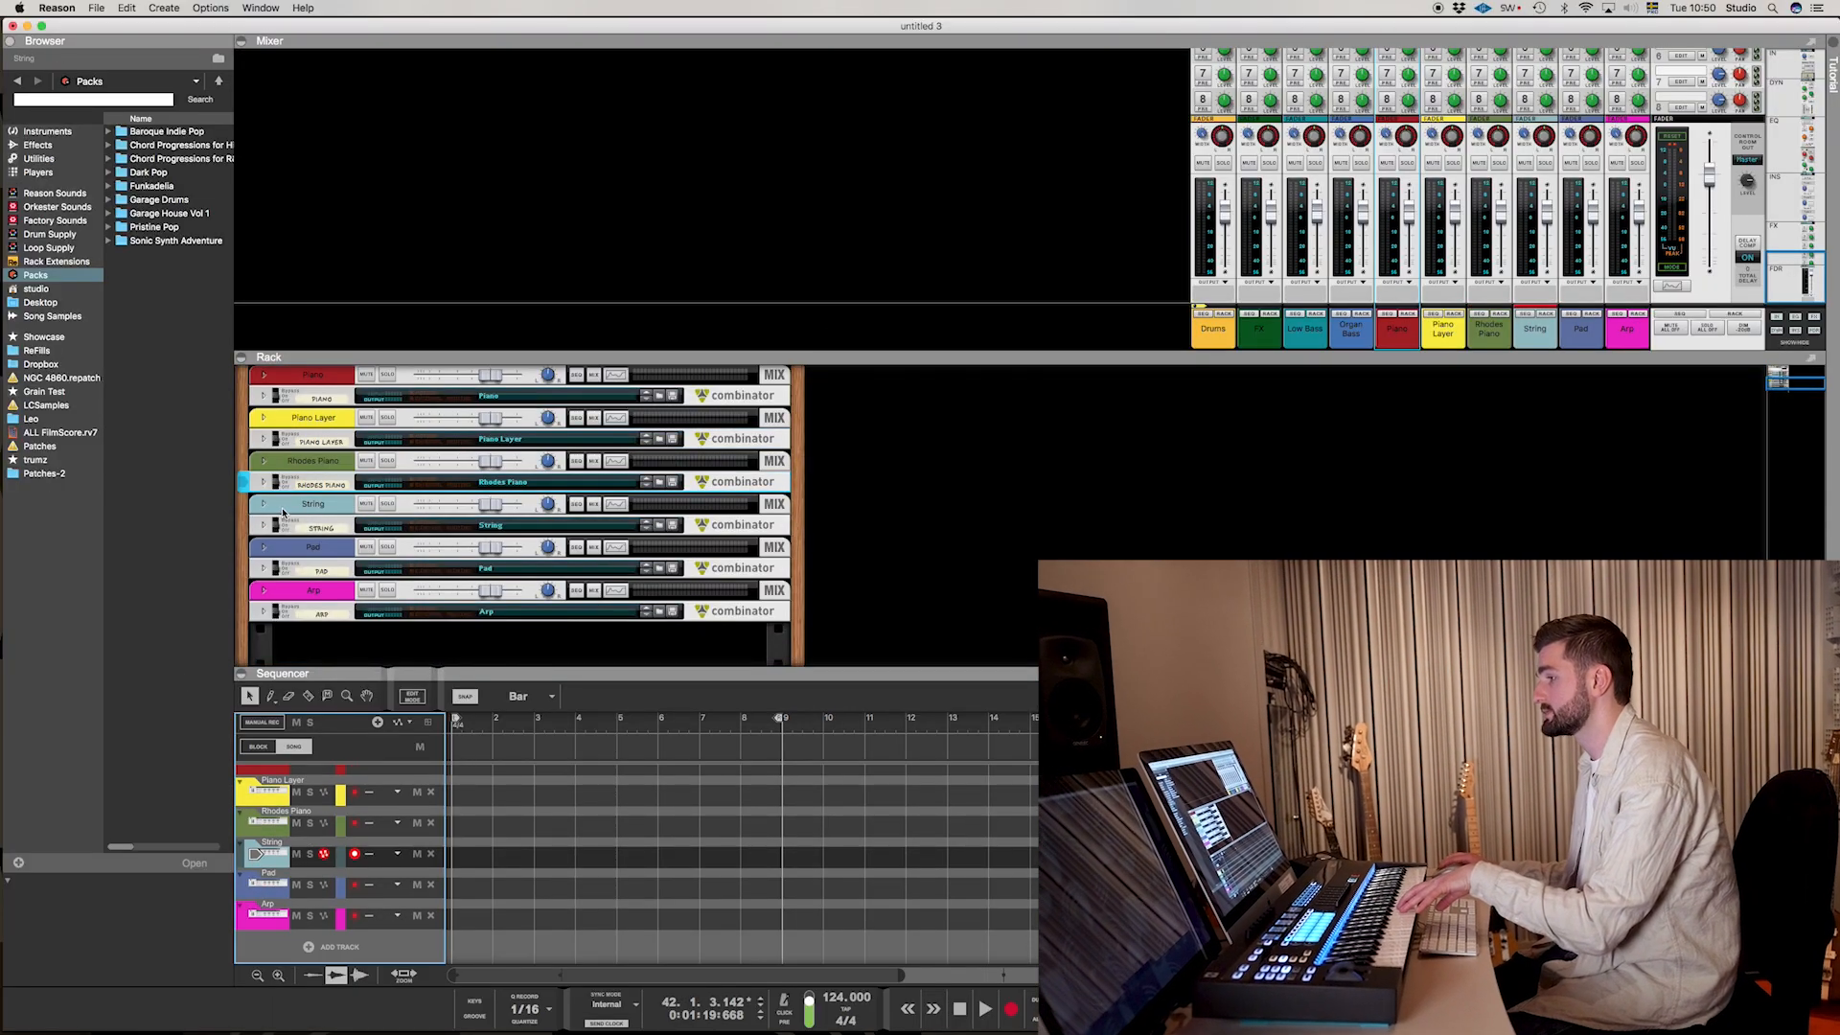
{"action": "left_click", "coordinate": [266, 525]}
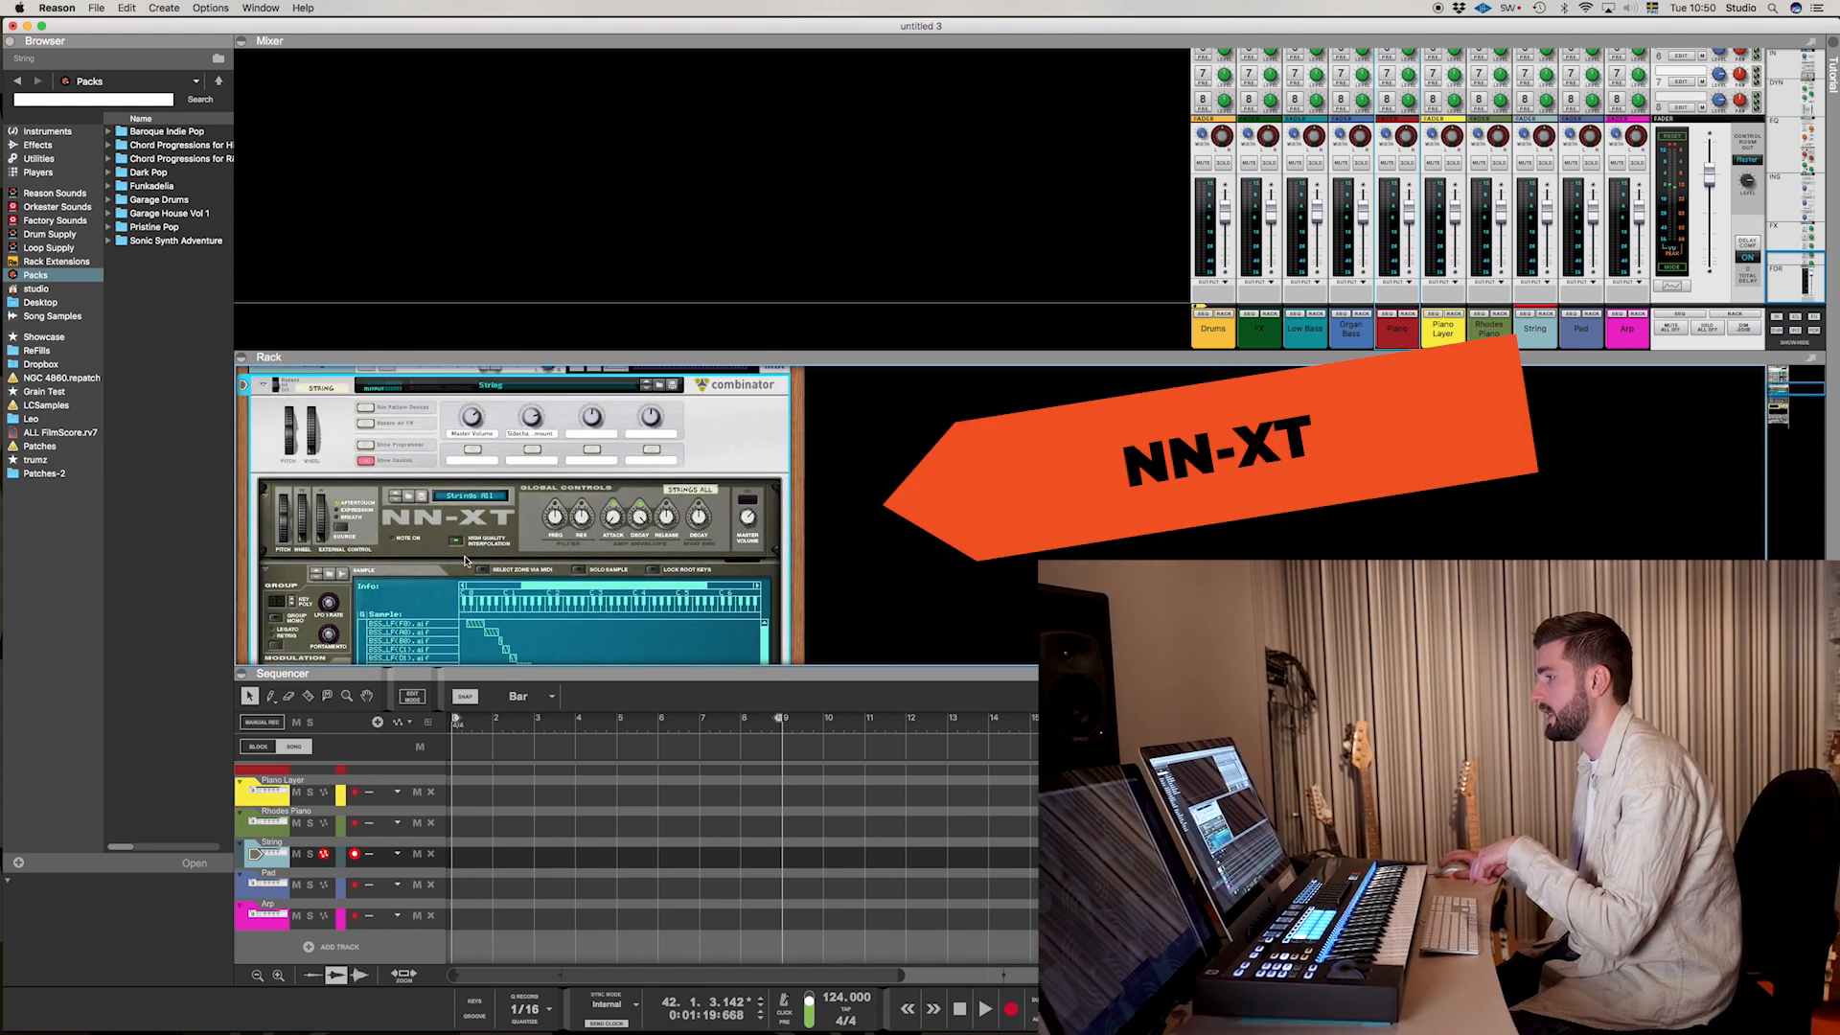
{"action": "scroll", "coordinate": [467, 556], "scroll_direction": "down", "scroll_amount": 10}
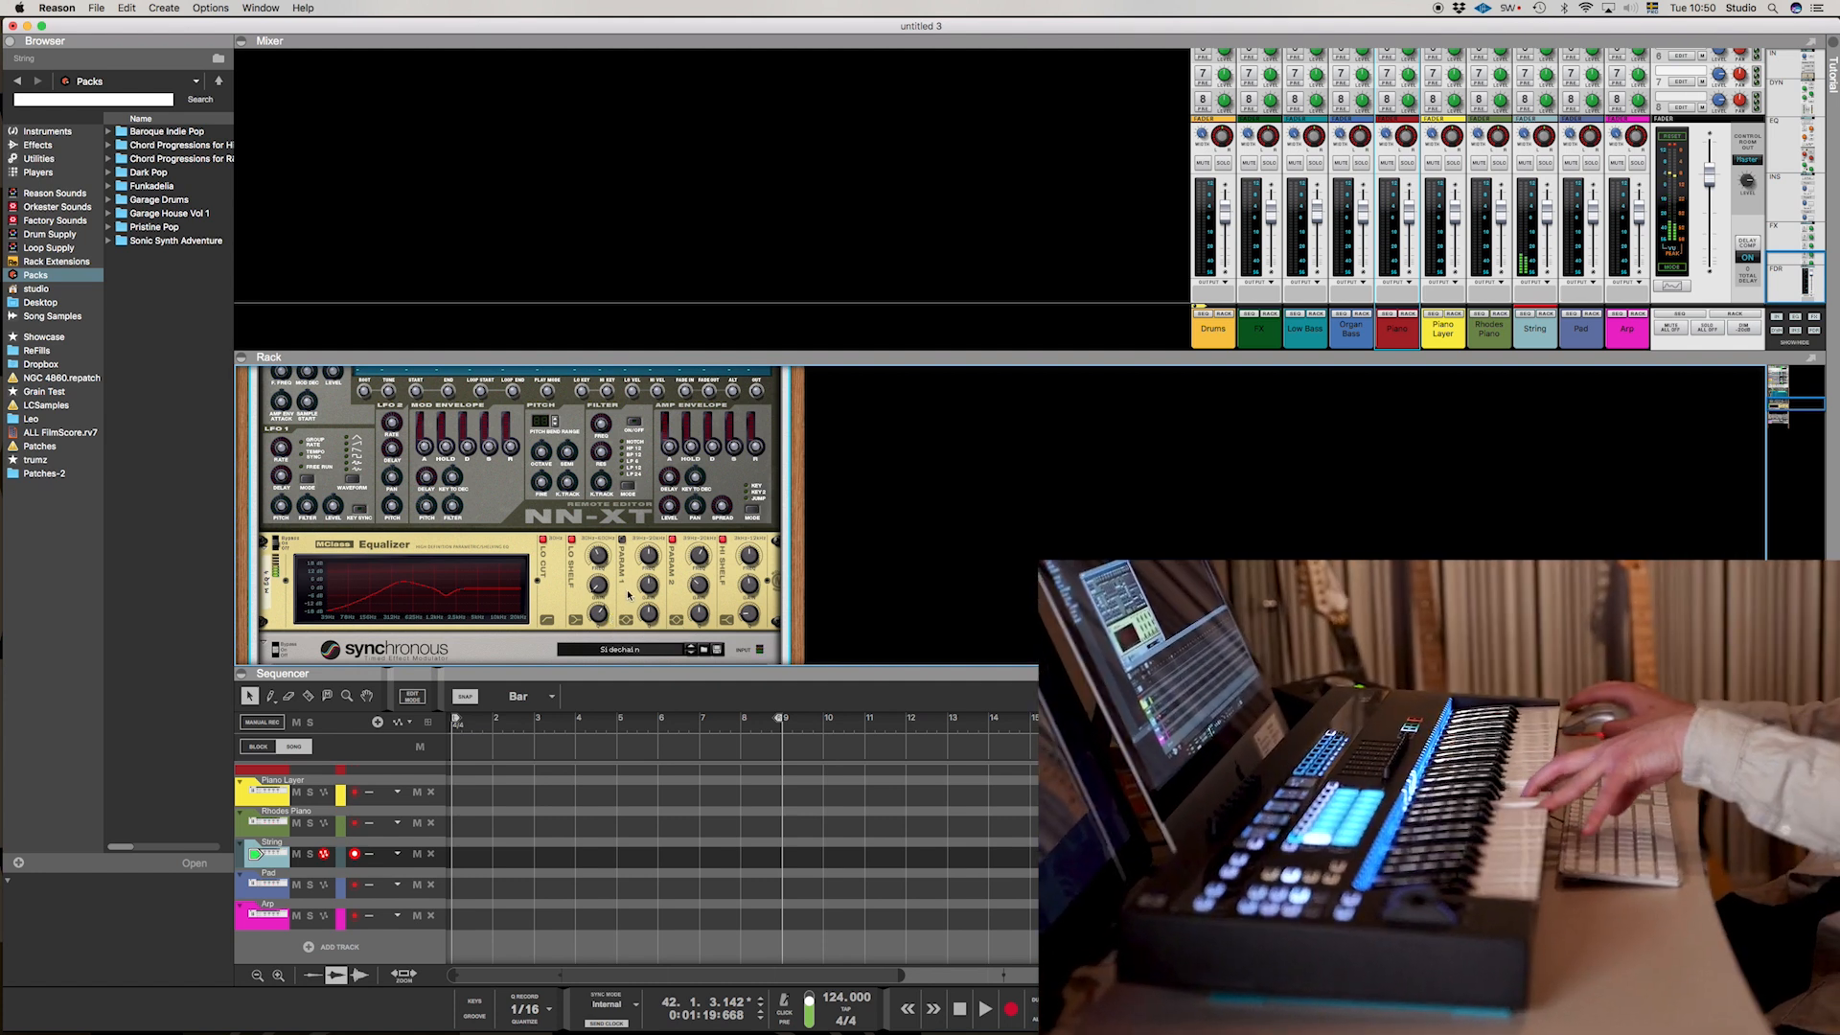
{"action": "scroll", "coordinate": [585, 570], "scroll_direction": "down", "scroll_amount": 8}
{"action": "scroll", "coordinate": [457, 510], "scroll_direction": "up", "scroll_amount": 5}
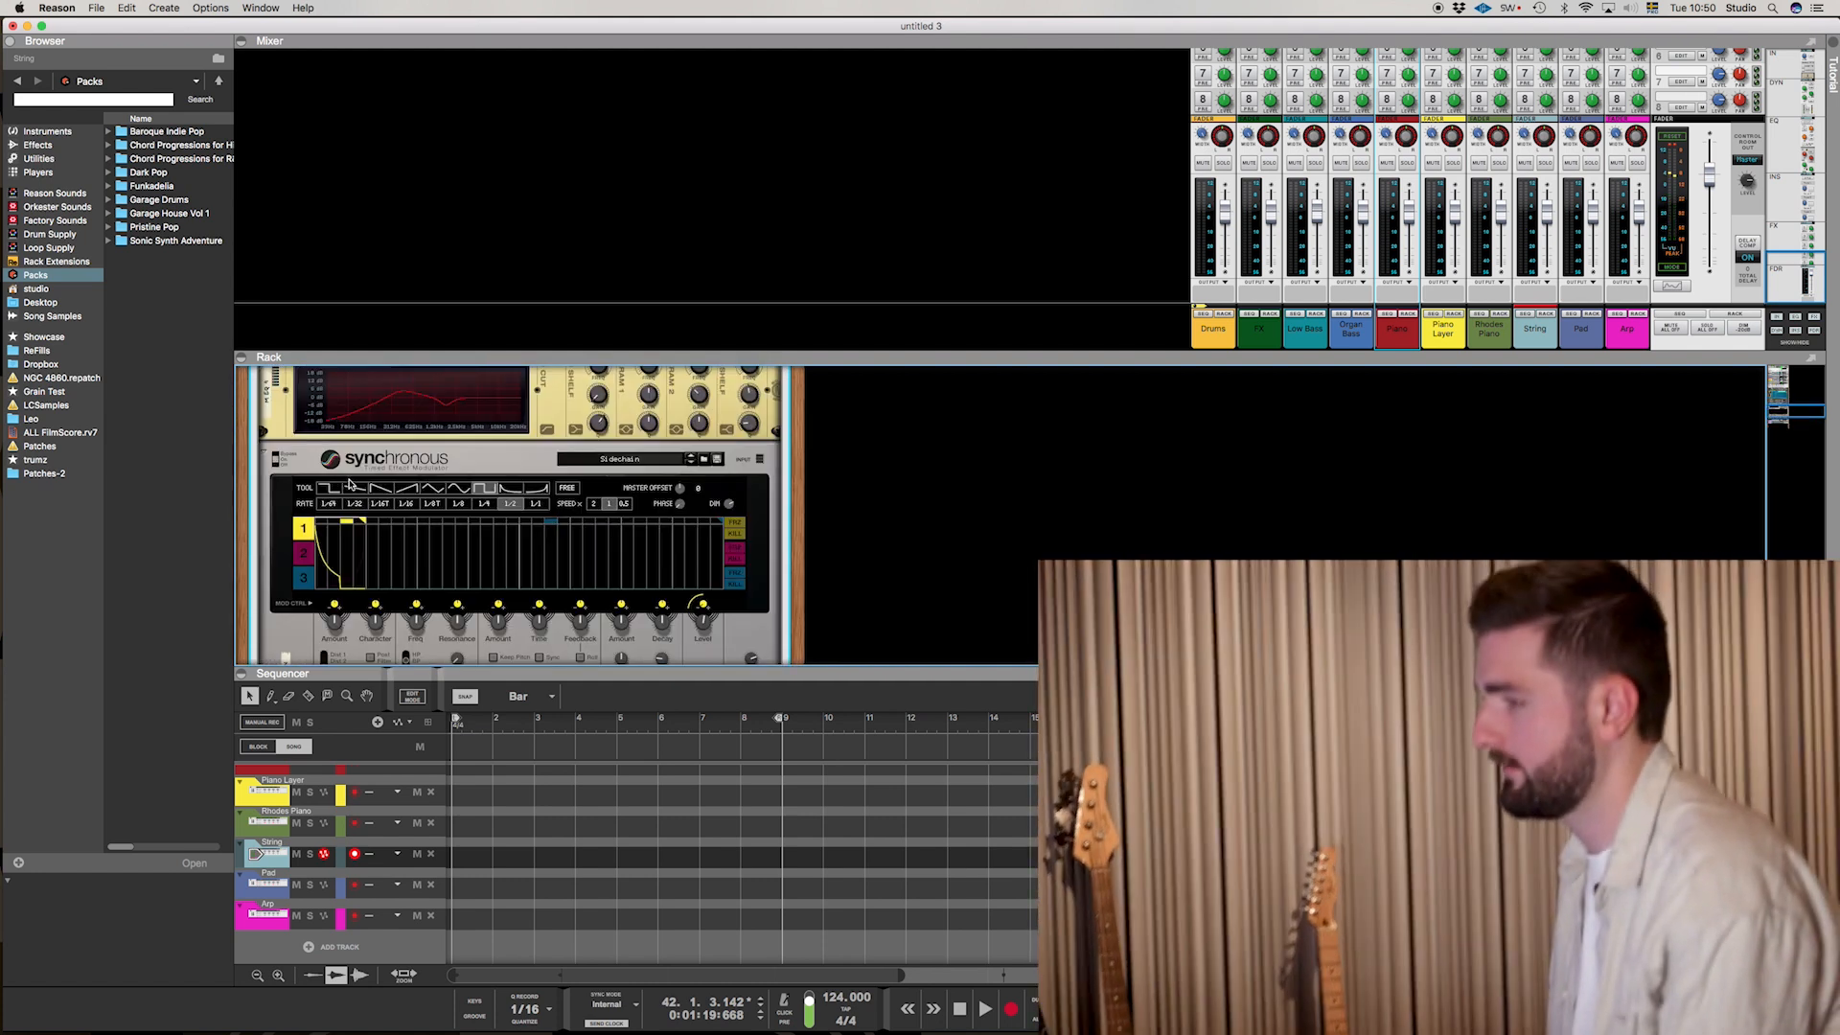
{"action": "scroll", "coordinate": [457, 513], "scroll_direction": "down", "scroll_amount": 8}
{"action": "scroll", "coordinate": [455, 522], "scroll_direction": "down", "scroll_amount": 2}
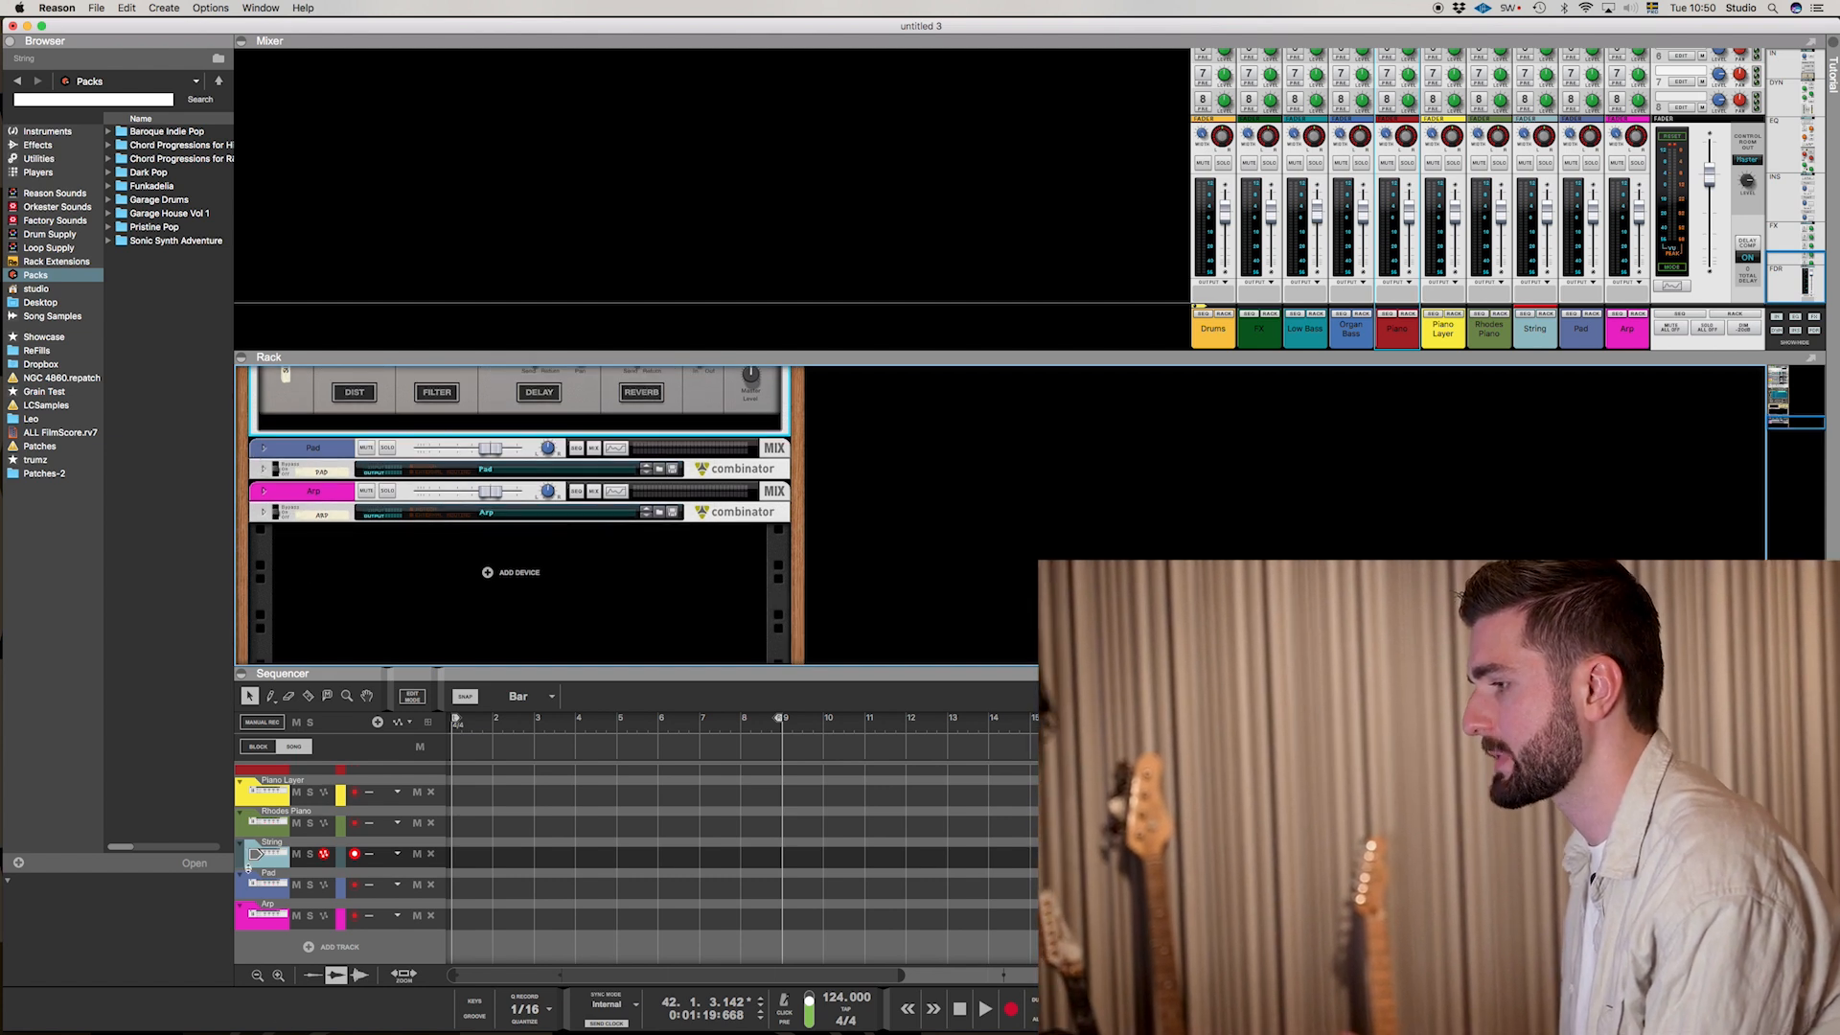
Step: Select the Pad Combinator for playing and unfold it to its Scenic instrument
{"action": "left_click", "coordinate": [264, 473]}
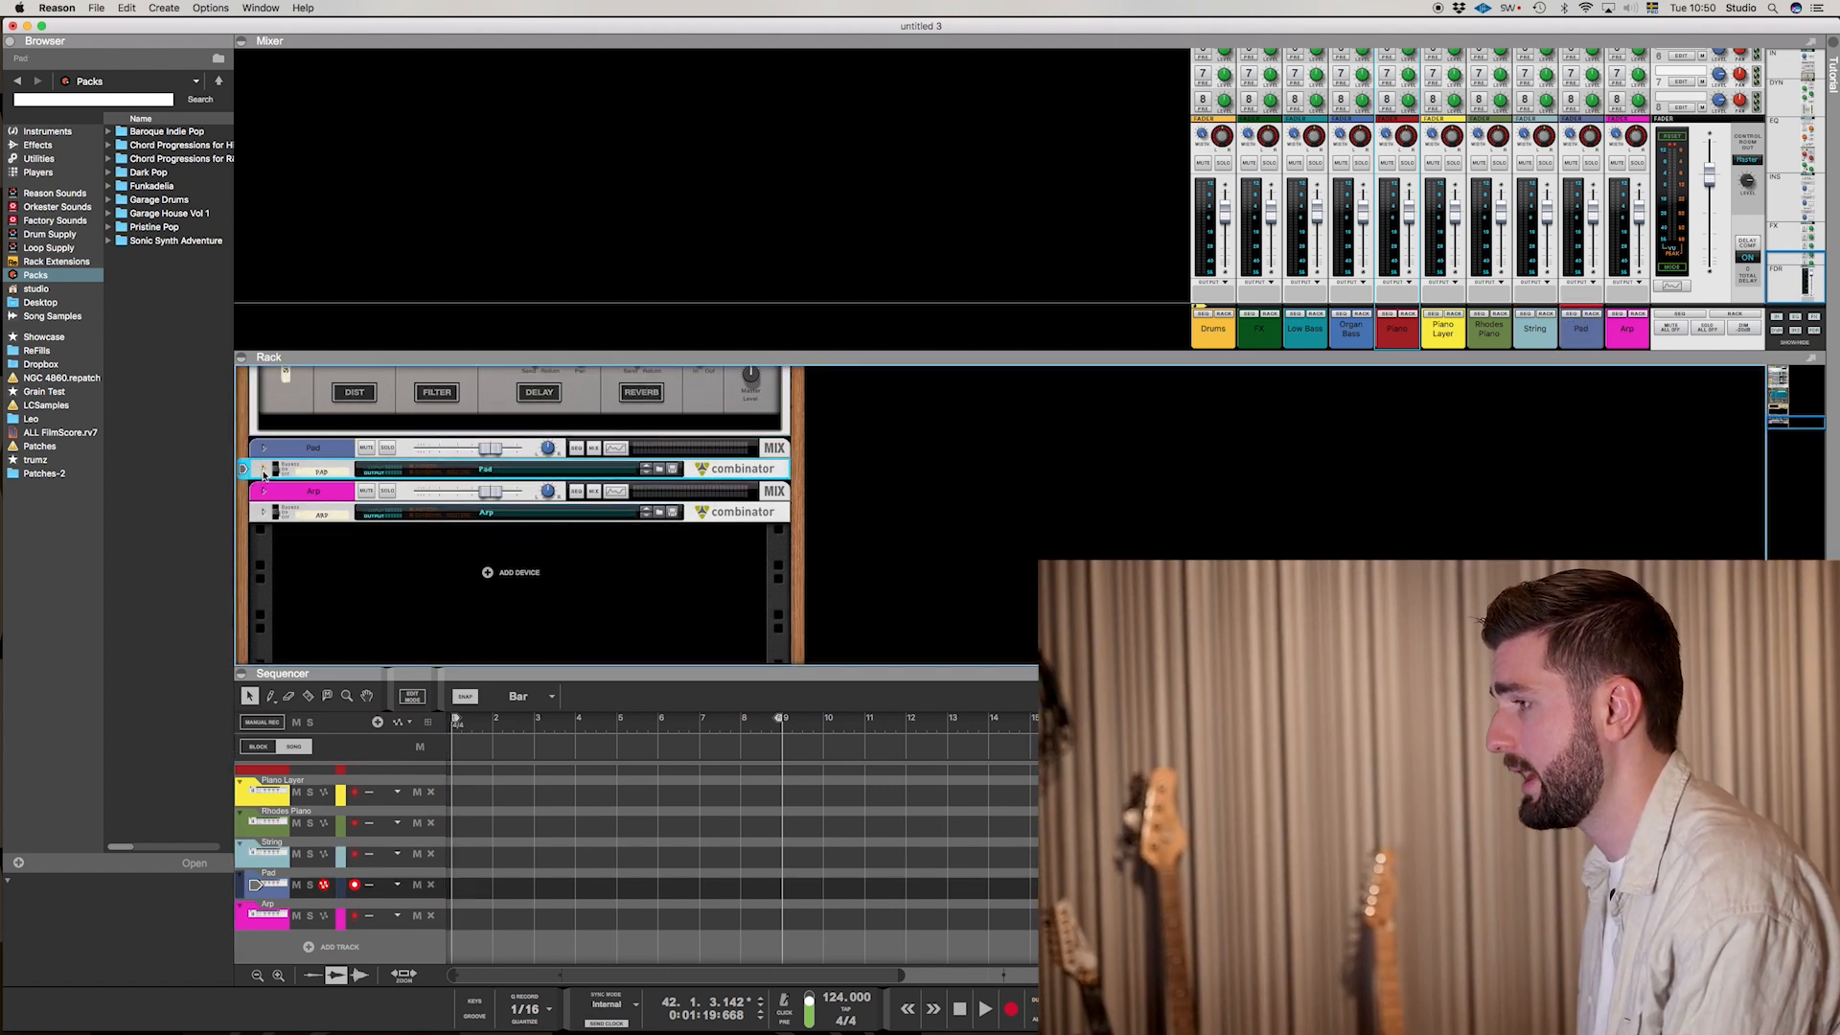
{"action": "left_click", "coordinate": [264, 469]}
{"action": "scroll", "coordinate": [415, 510], "scroll_direction": "down", "scroll_amount": 5}
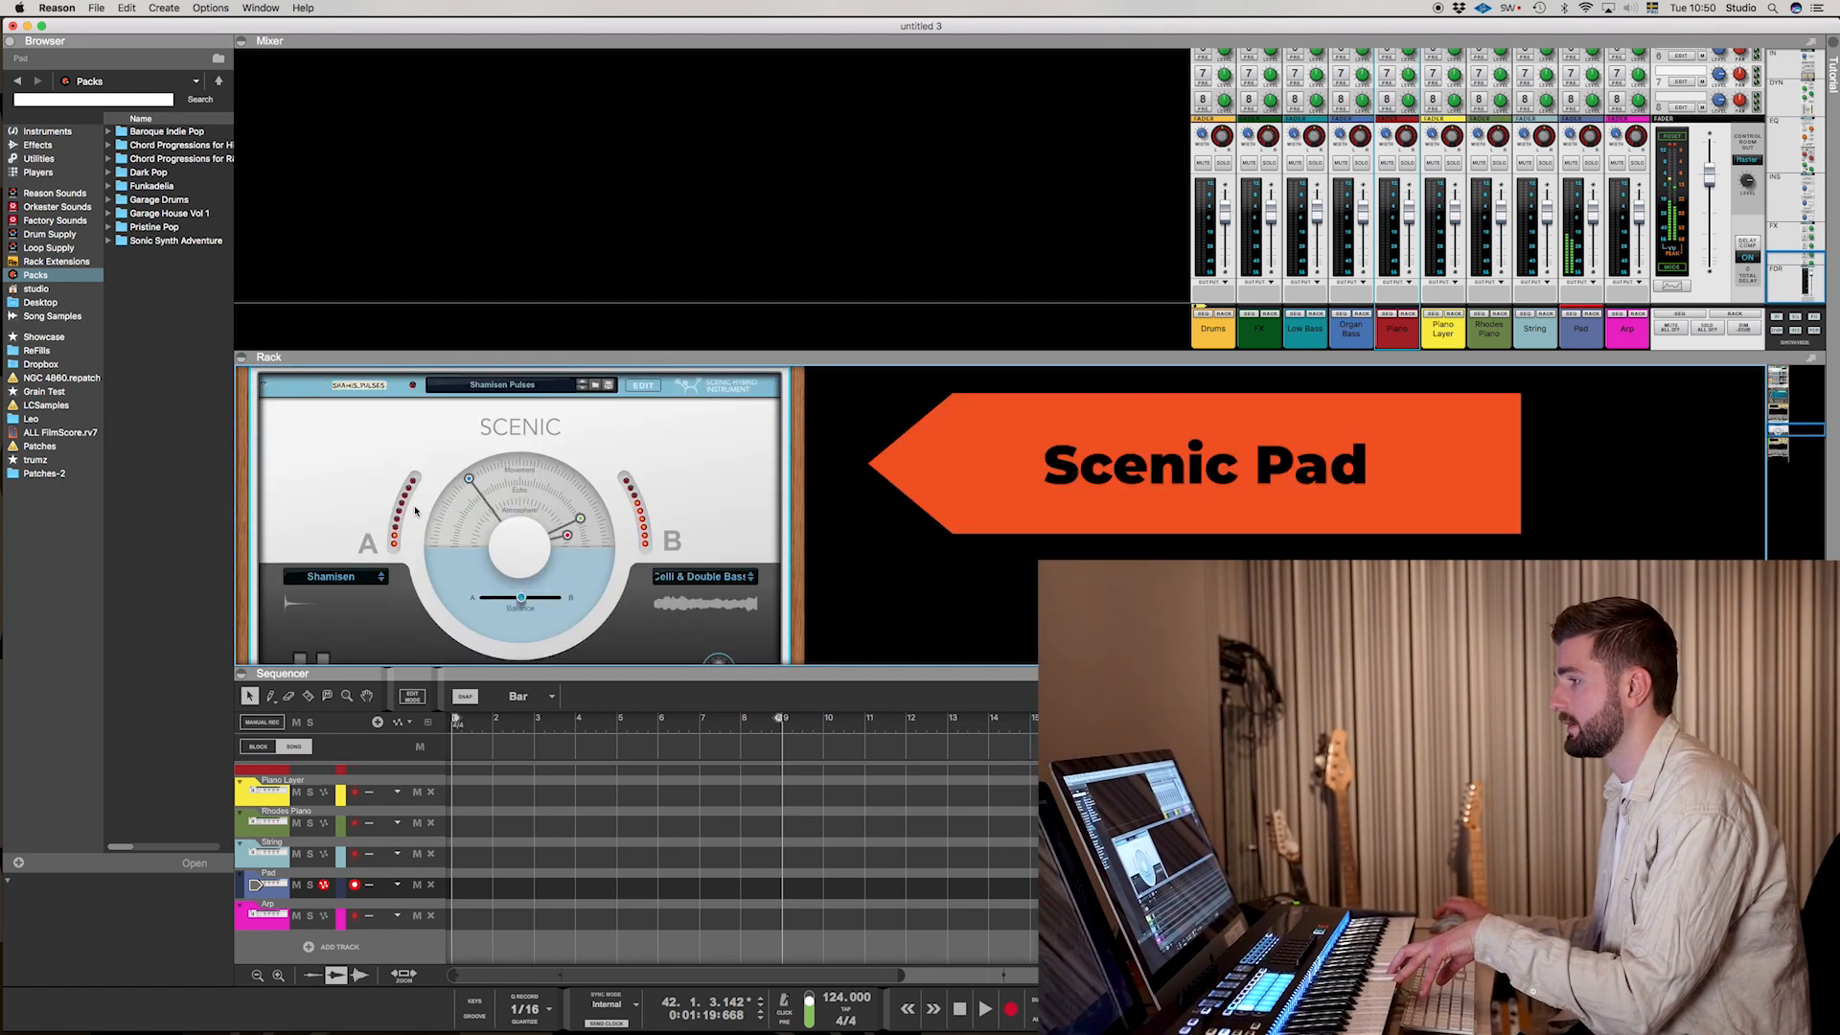
{"action": "scroll", "coordinate": [415, 511], "scroll_direction": "up", "scroll_amount": 2}
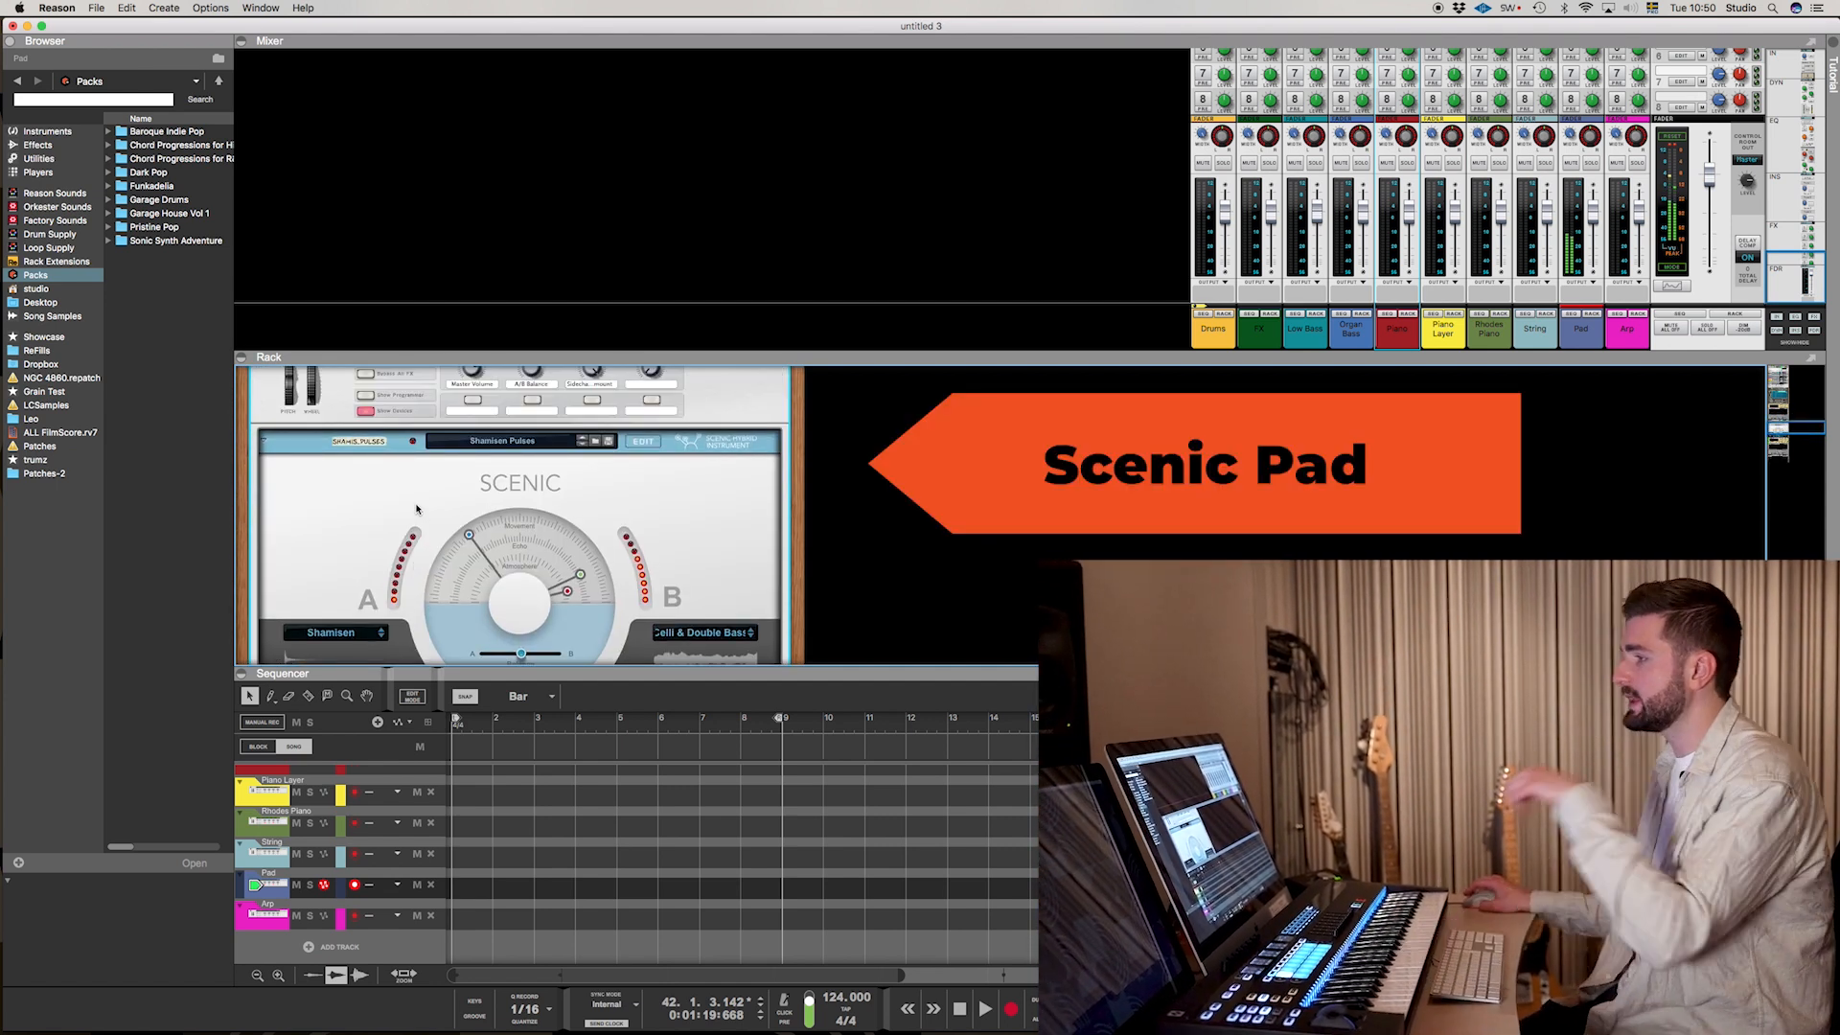
{"action": "scroll", "coordinate": [416, 509], "scroll_direction": "down", "scroll_amount": 5}
{"action": "scroll", "coordinate": [415, 509], "scroll_direction": "up", "scroll_amount": 4}
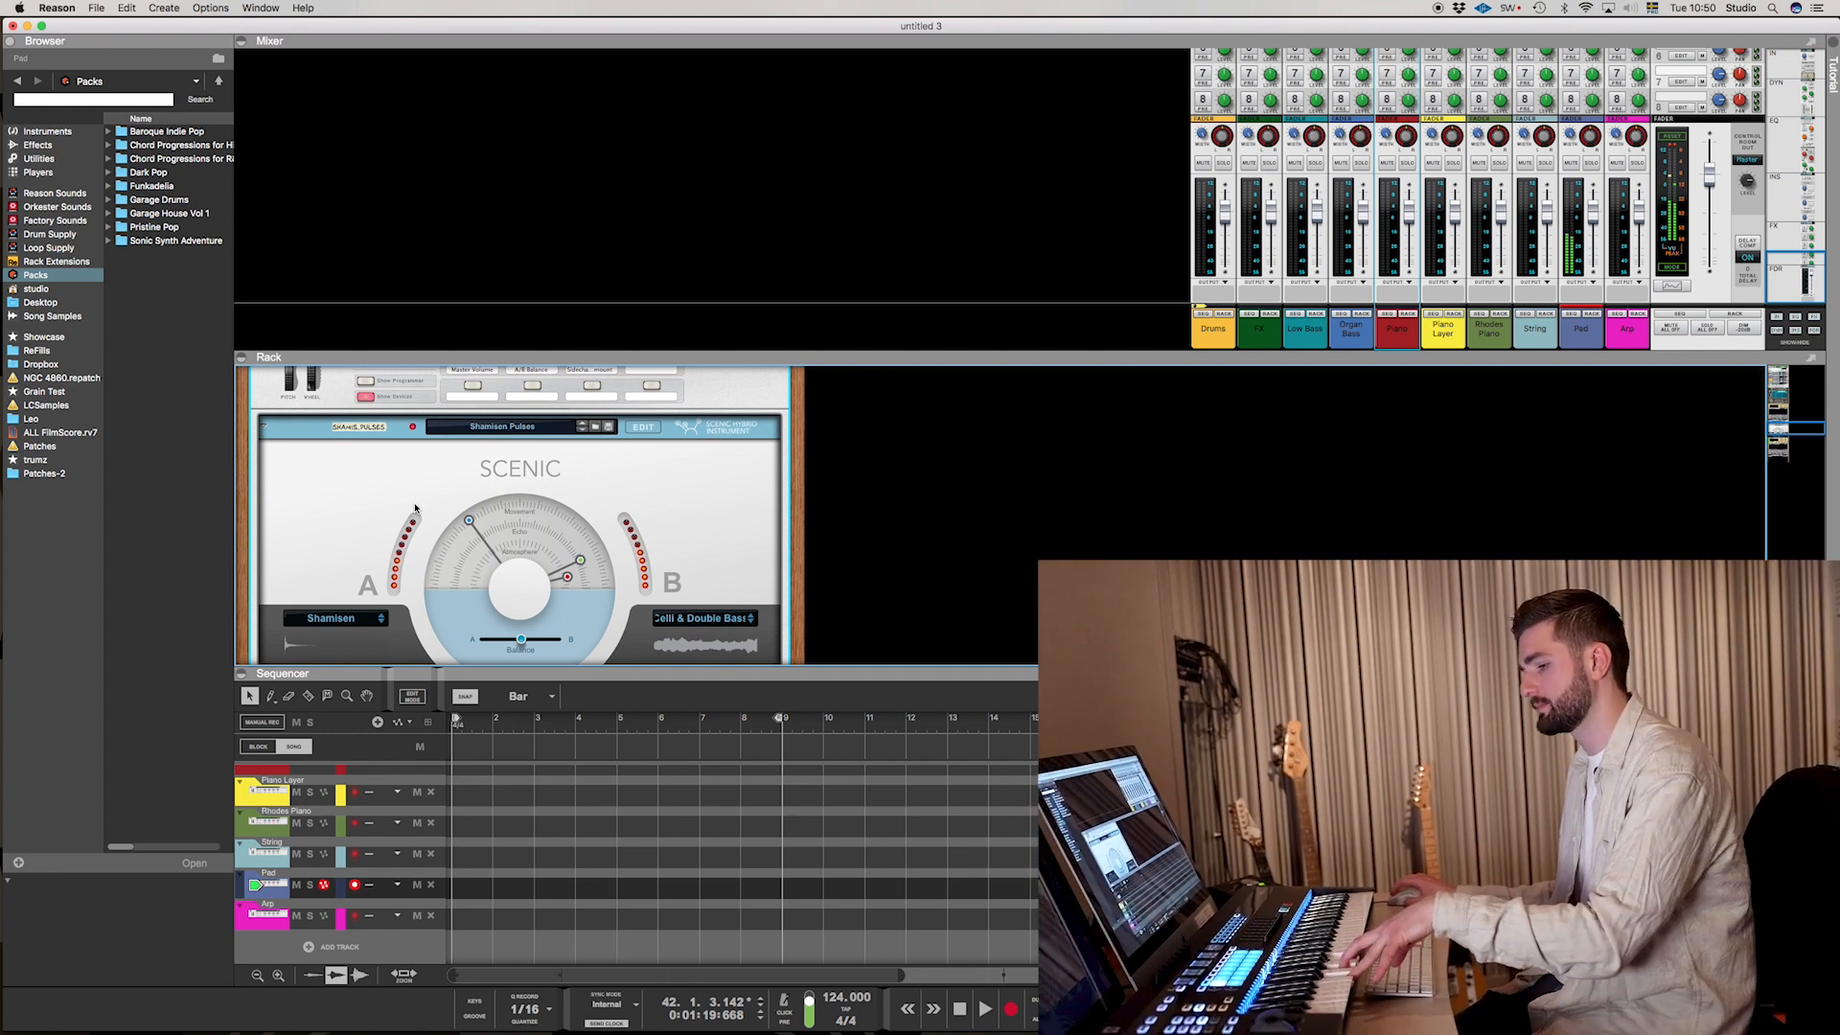
{"action": "scroll", "coordinate": [415, 508], "scroll_direction": "down", "scroll_amount": 10}
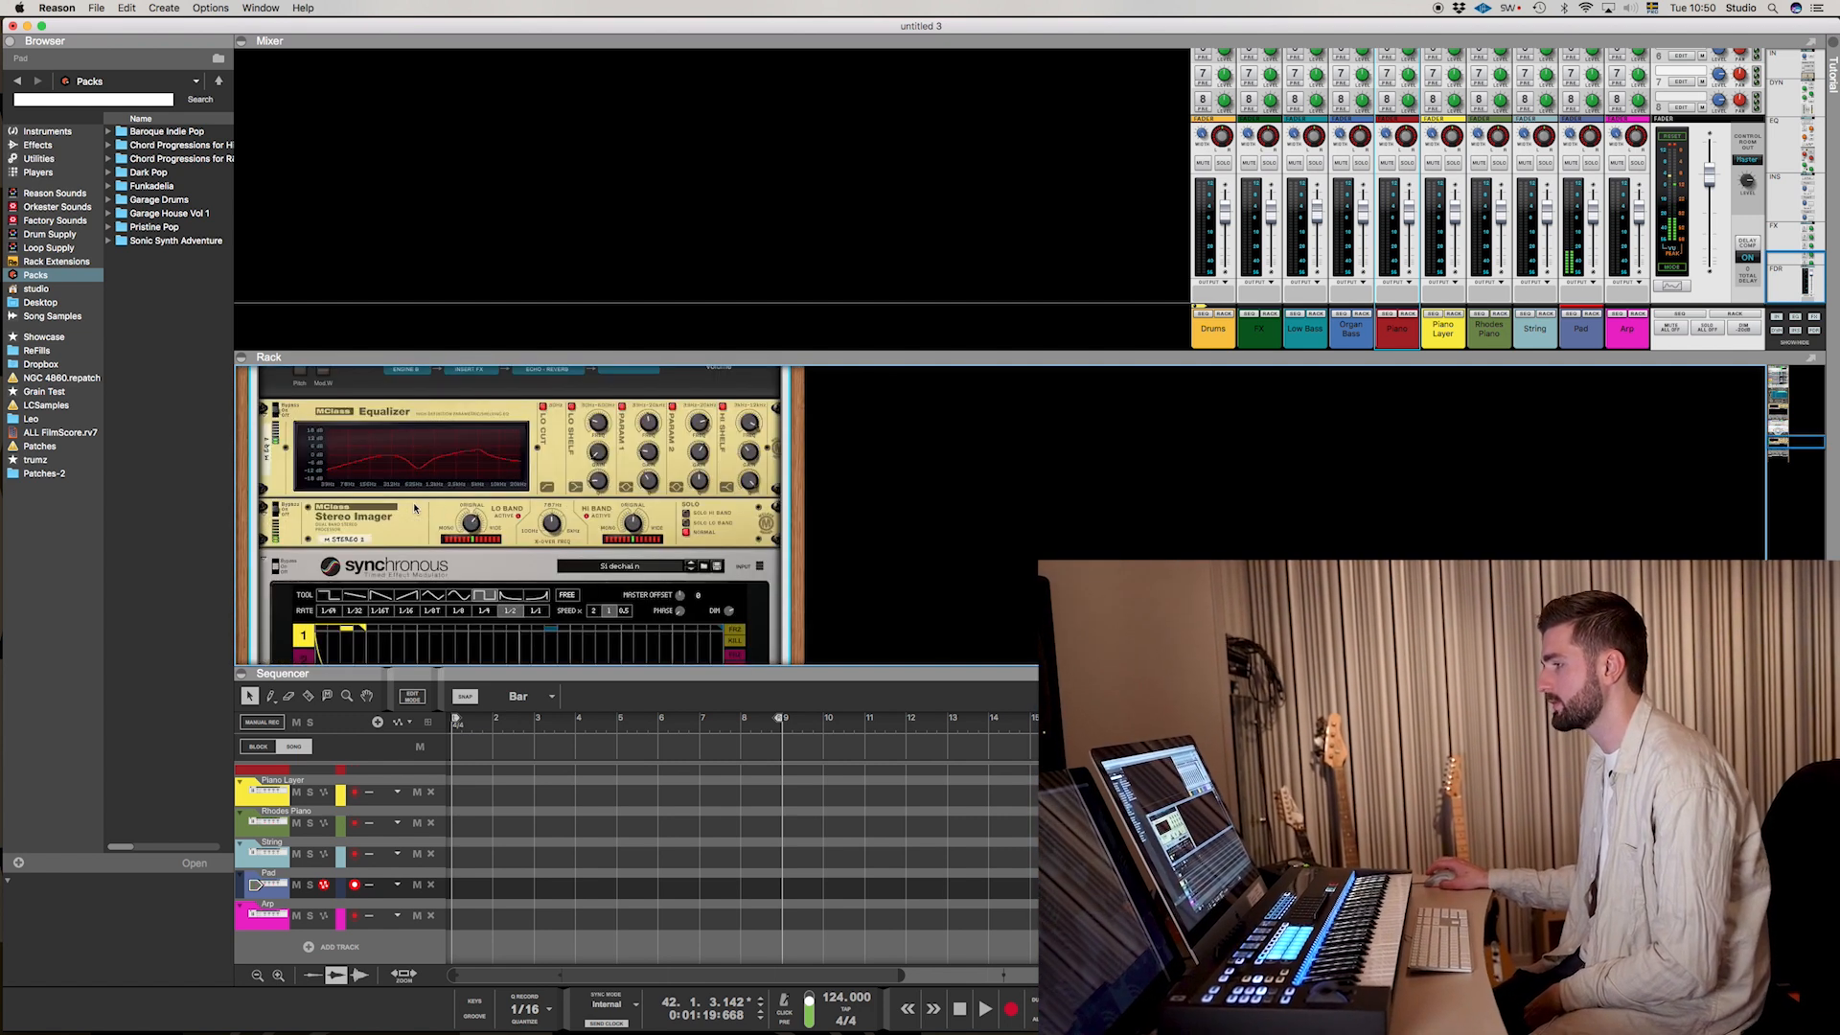
{"action": "scroll", "coordinate": [415, 508], "scroll_direction": "up", "scroll_amount": 6}
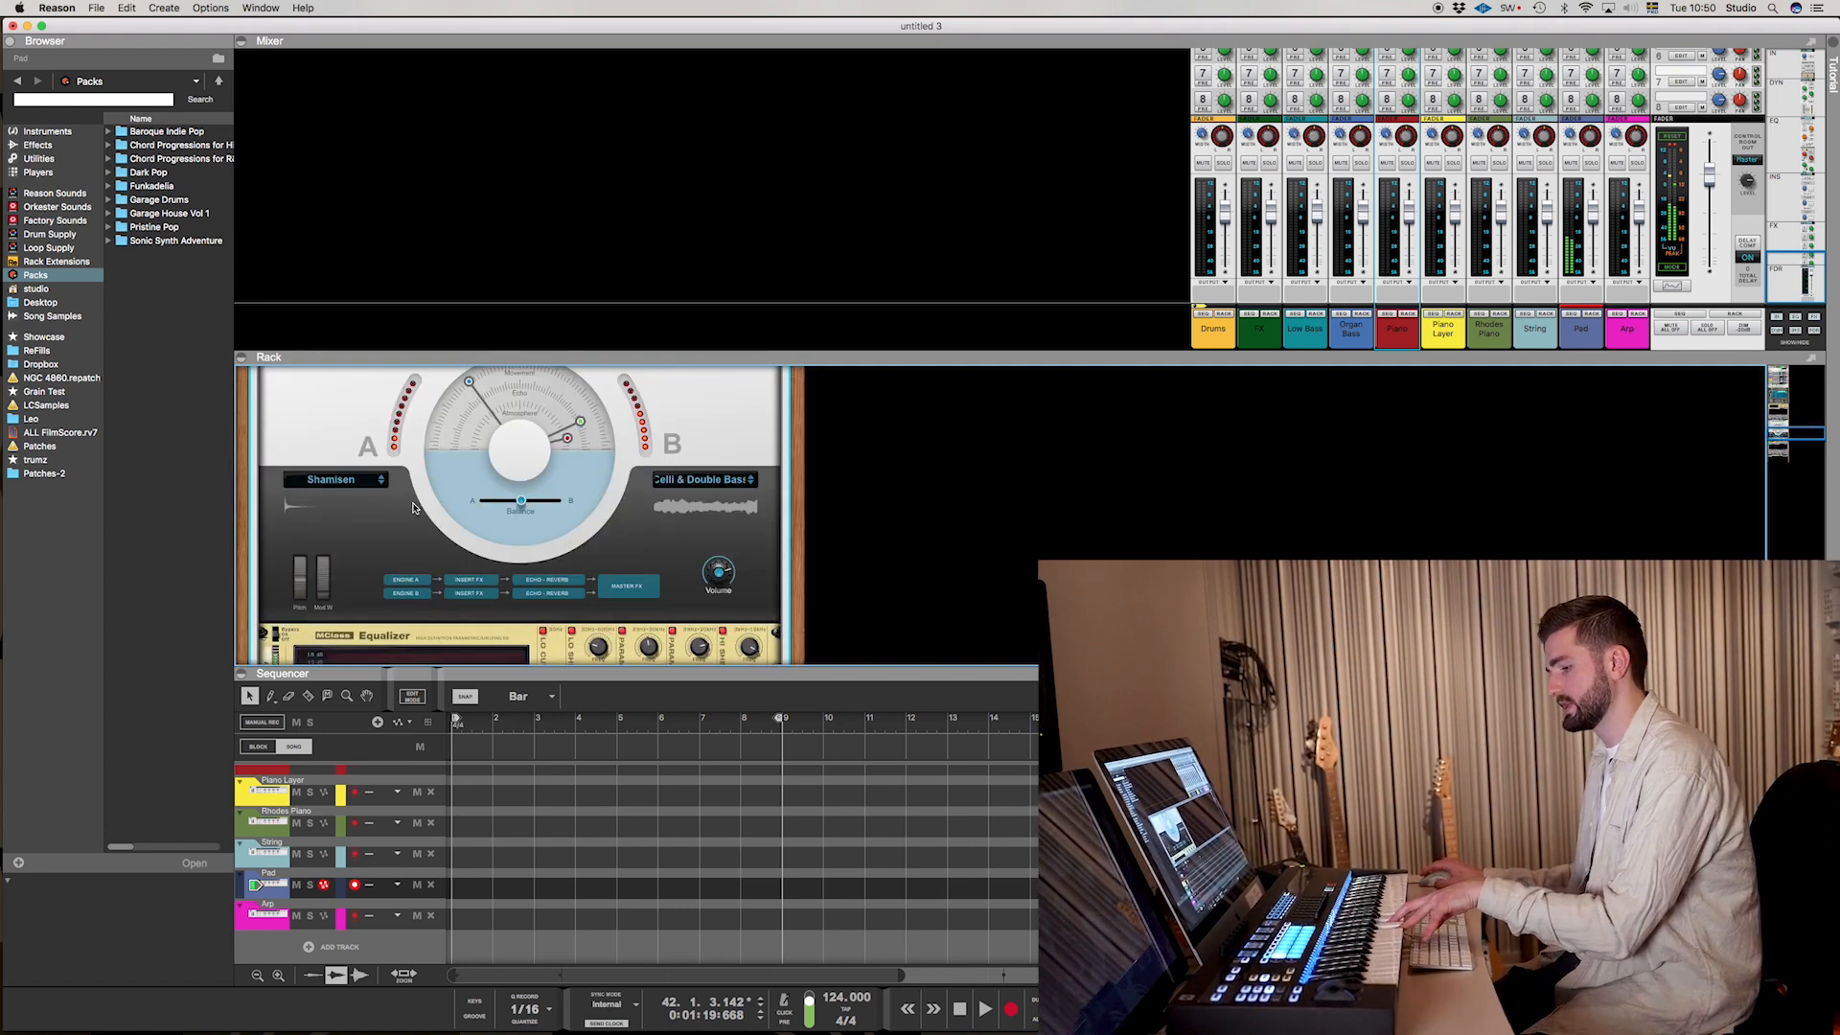
{"action": "scroll", "coordinate": [415, 508], "scroll_direction": "up", "scroll_amount": 2}
{"action": "scroll", "coordinate": [414, 507], "scroll_direction": "down", "scroll_amount": 8}
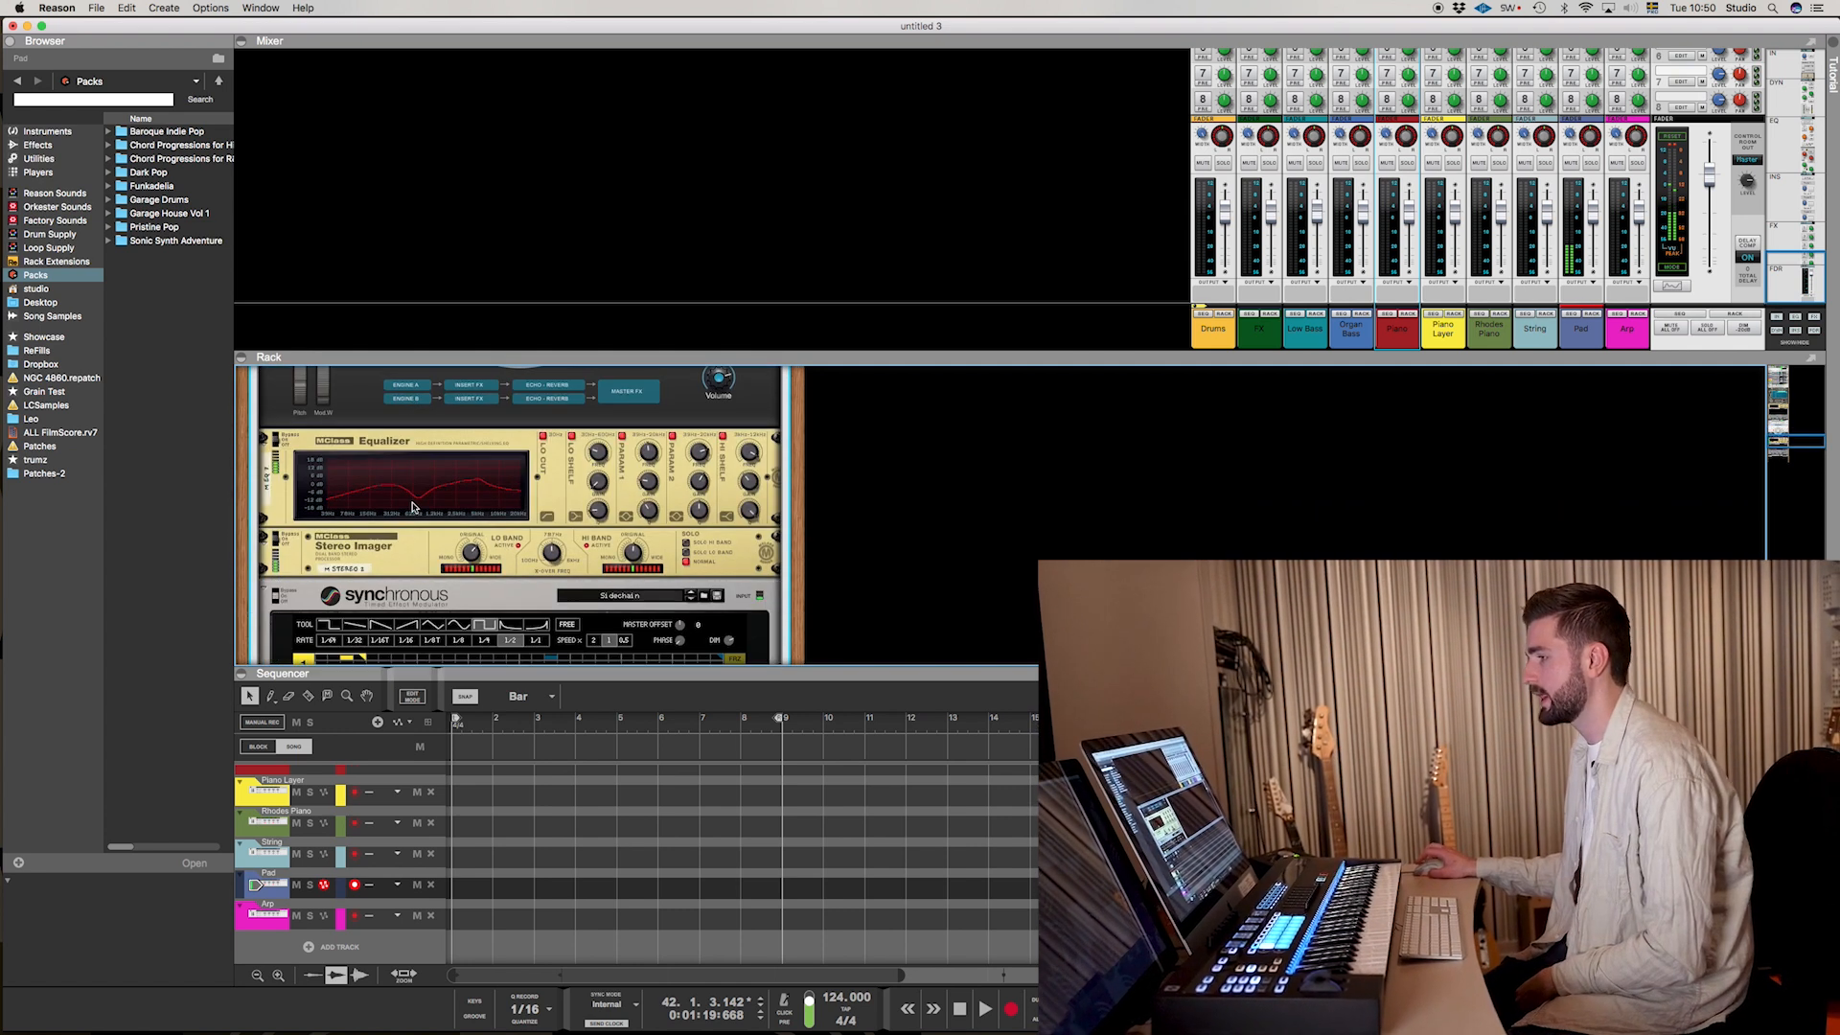
{"action": "scroll", "coordinate": [391, 431], "scroll_direction": "up", "scroll_amount": 2}
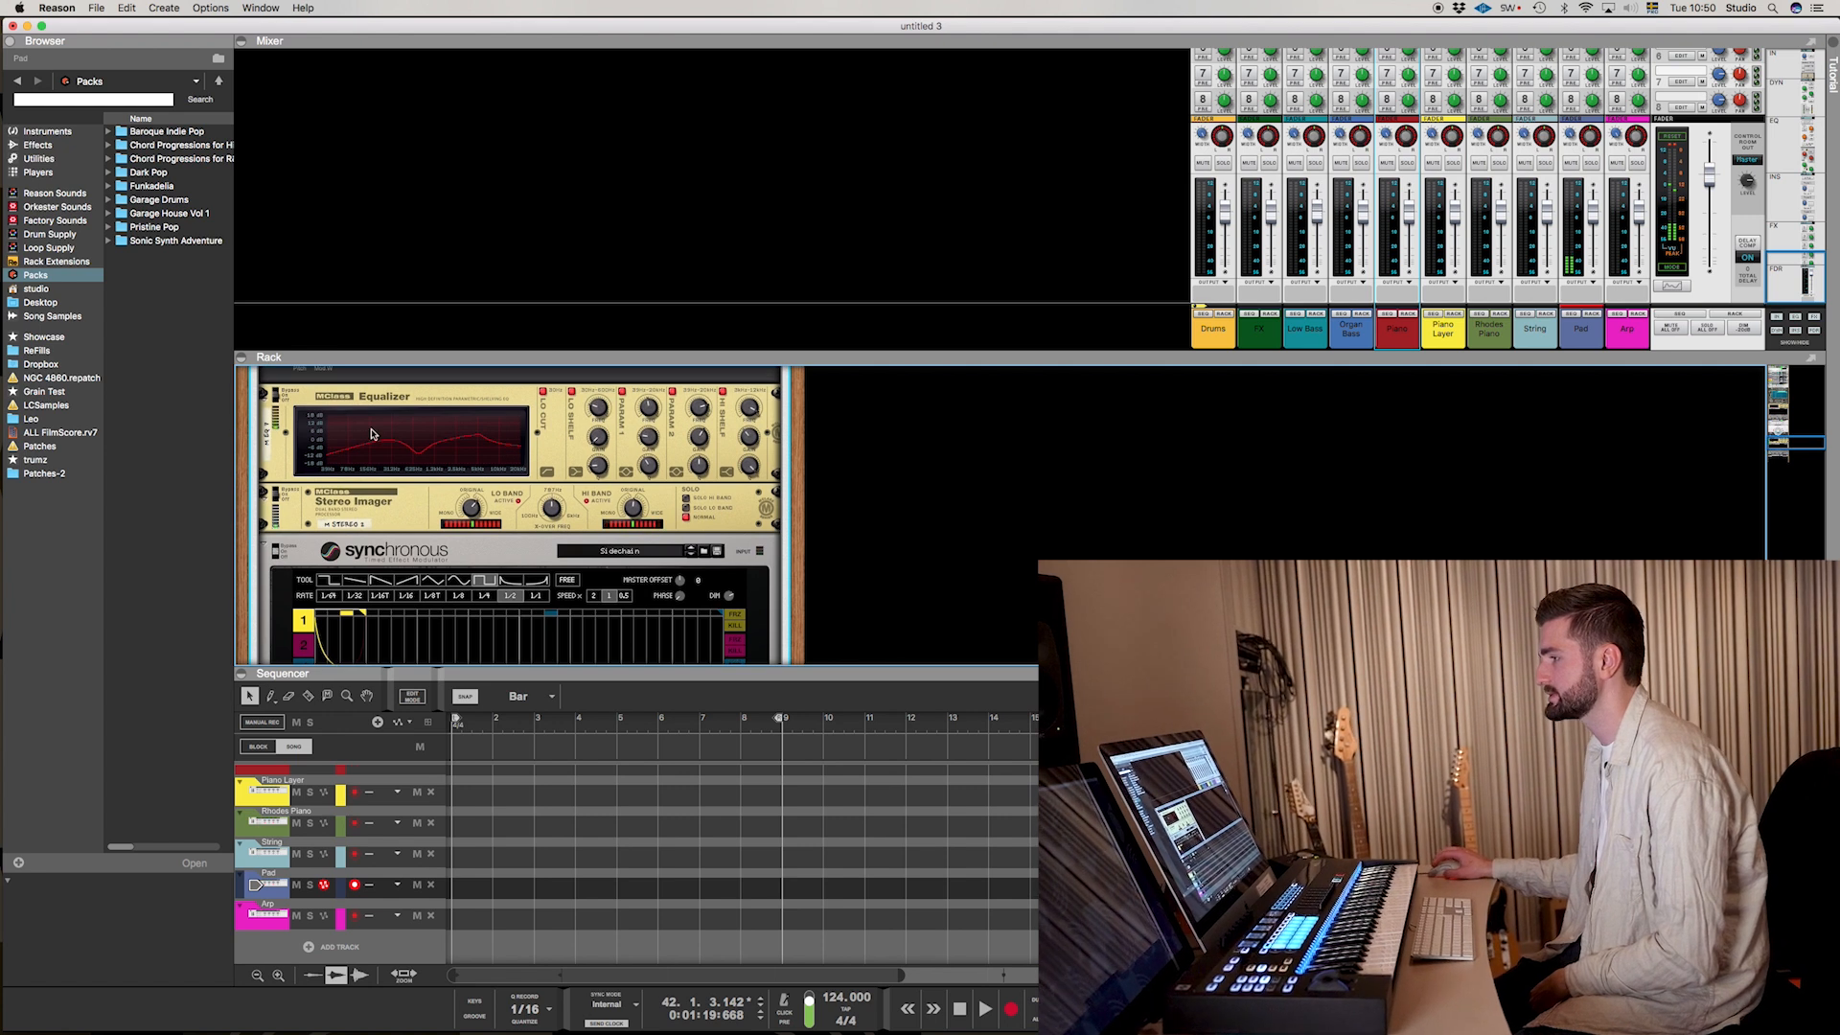
{"action": "scroll", "coordinate": [393, 433], "scroll_direction": "down", "scroll_amount": 6}
{"action": "scroll", "coordinate": [474, 439], "scroll_direction": "up", "scroll_amount": 12}
{"action": "scroll", "coordinate": [330, 438], "scroll_direction": "up", "scroll_amount": 8}
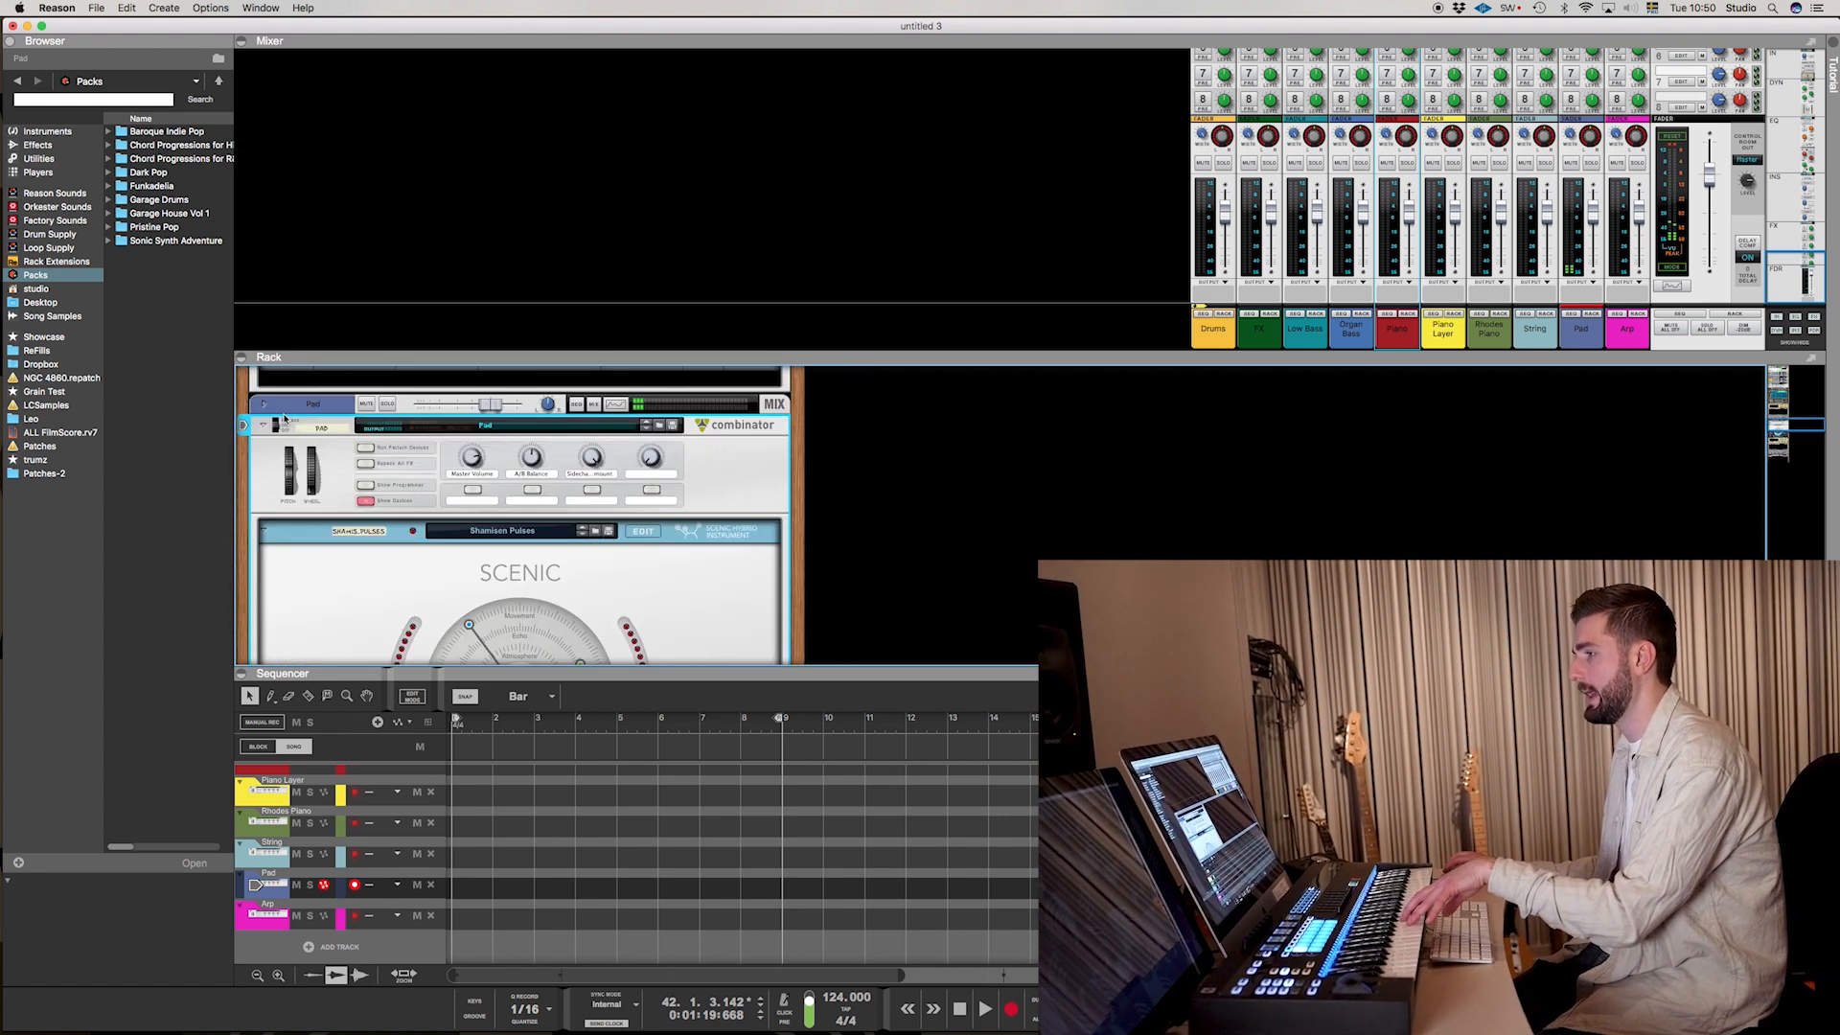
Step: Fold the Pad Combinator, select the Arp track and unfold the Arp Combinator with its internal devices shown
{"action": "left_click", "coordinate": [262, 425]}
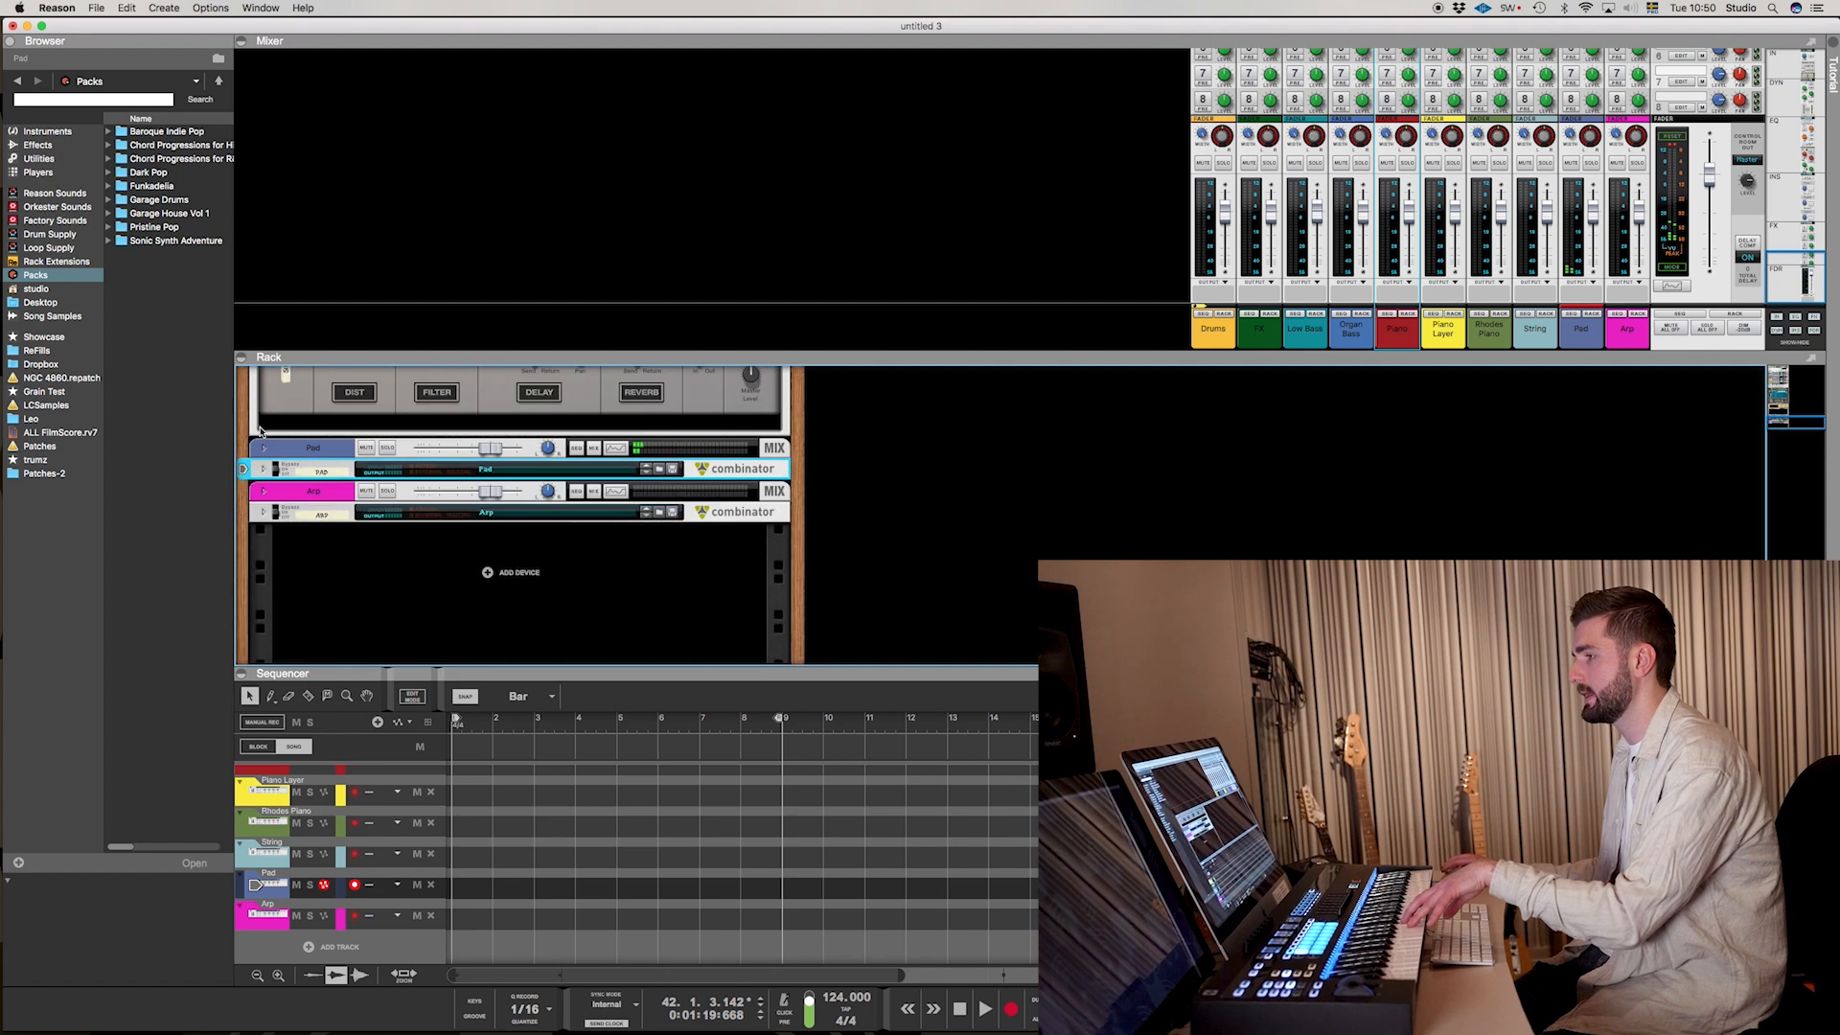
{"action": "left_click", "coordinate": [253, 915]}
{"action": "left_click", "coordinate": [264, 512]}
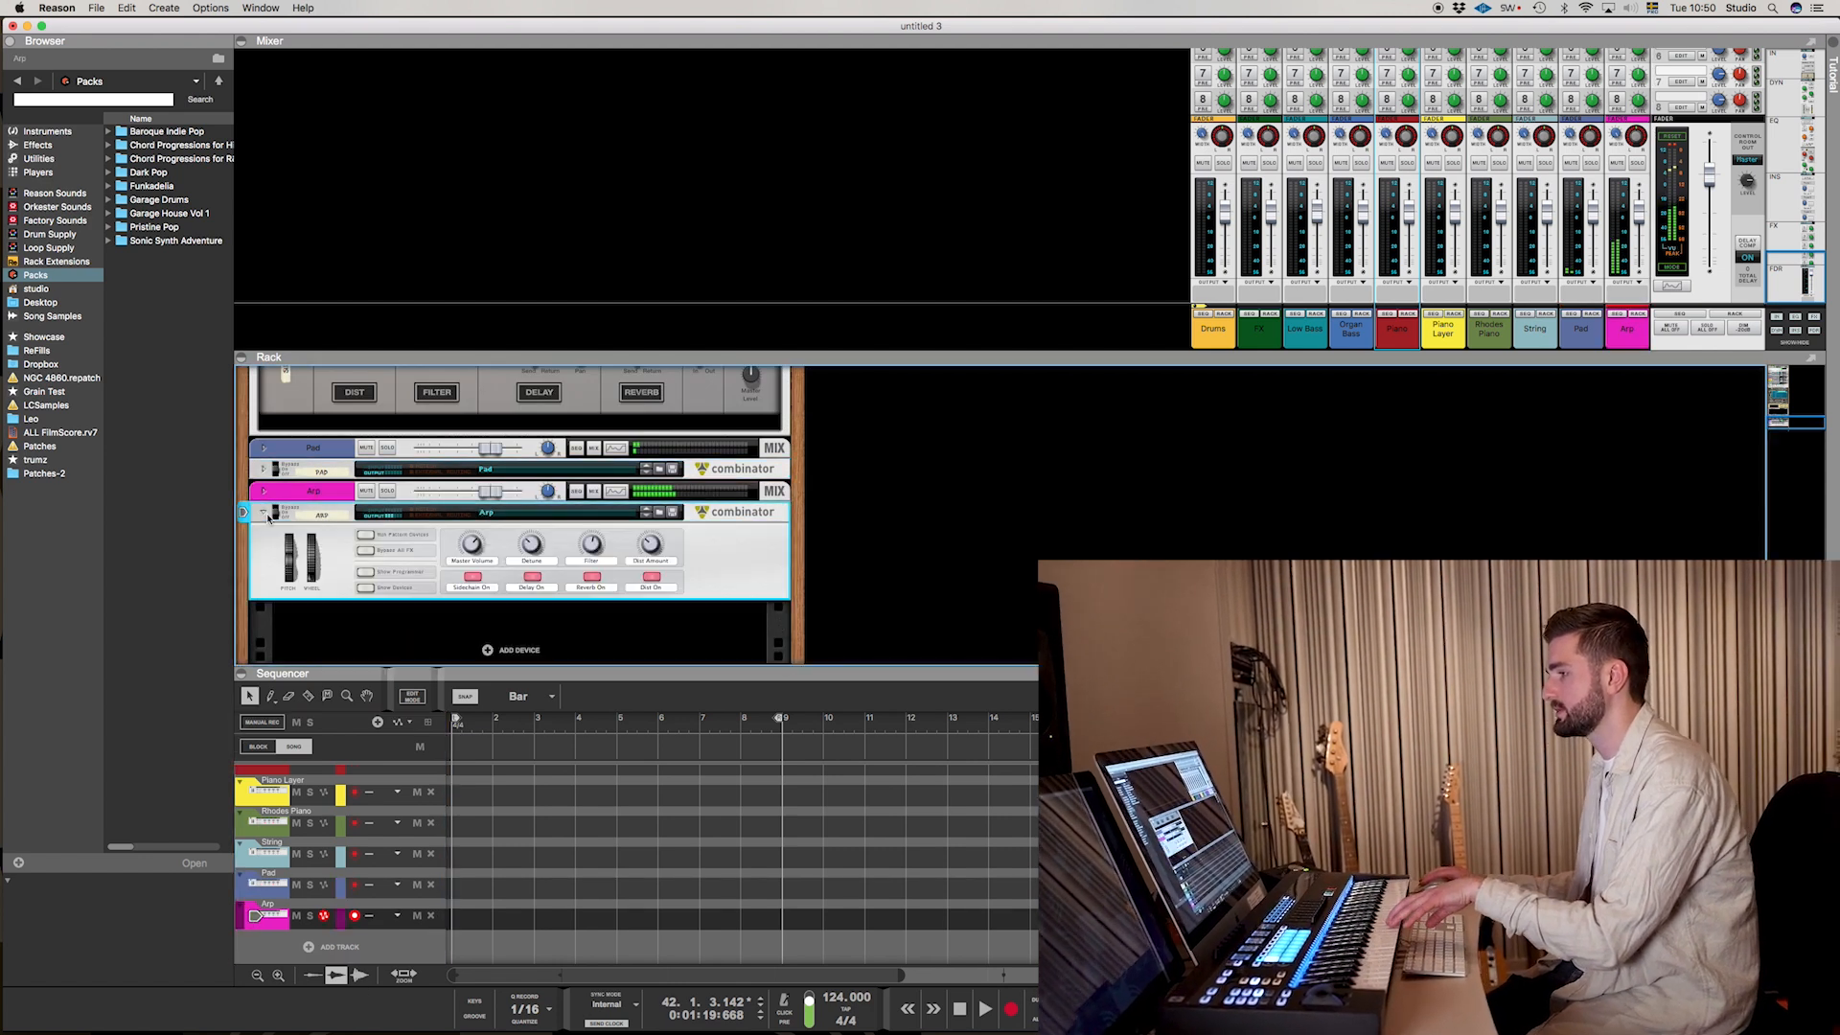
{"action": "left_click", "coordinate": [367, 587]}
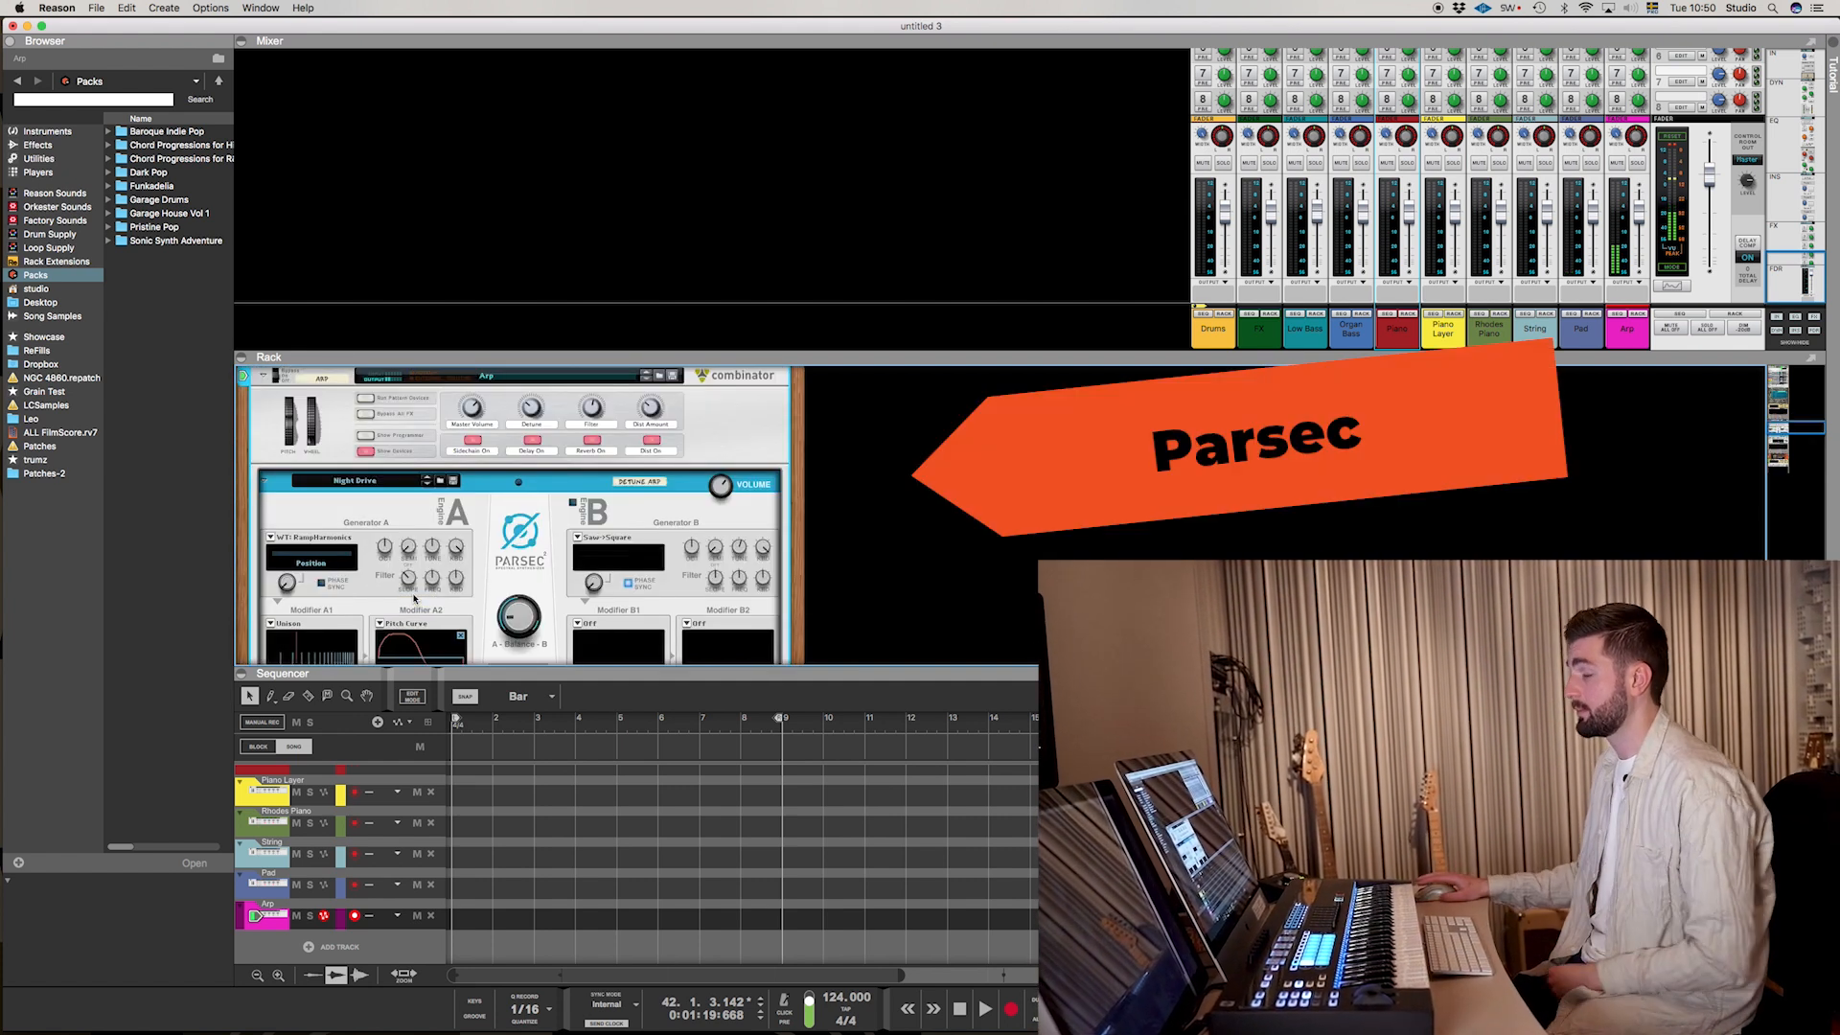
{"action": "scroll", "coordinate": [642, 583], "scroll_direction": "up", "scroll_amount": 3}
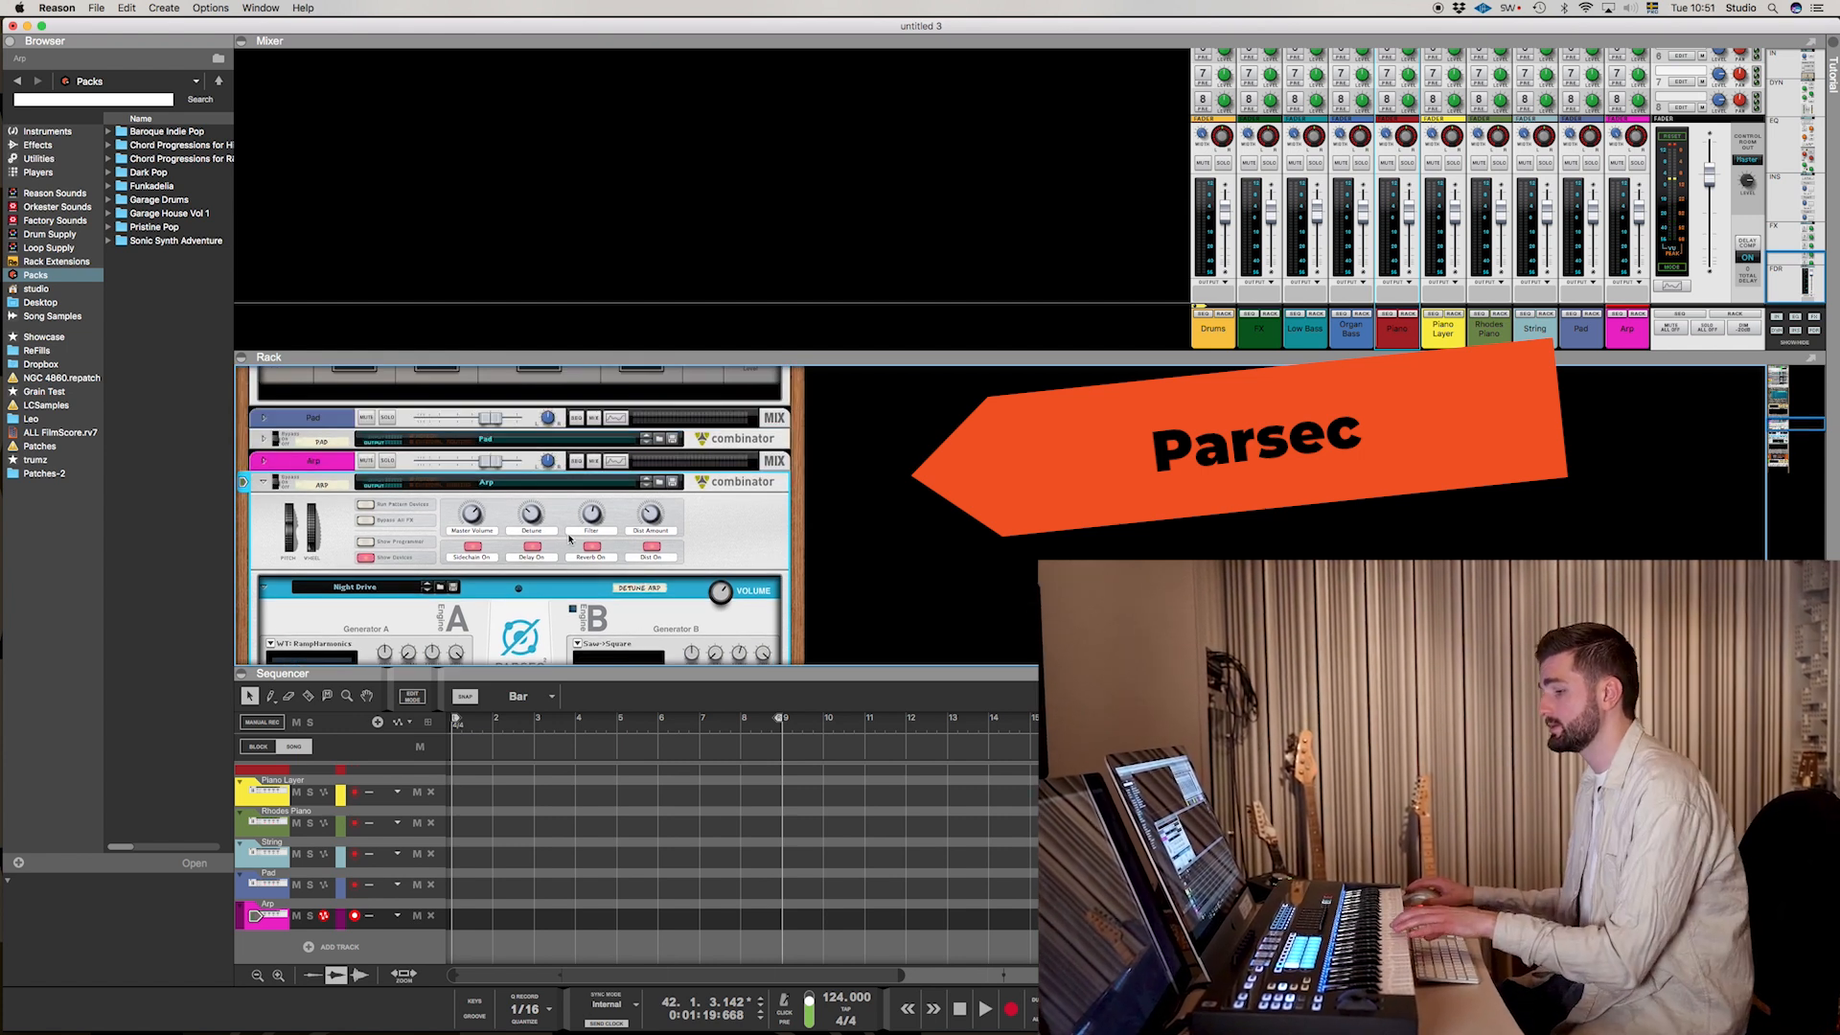
{"action": "scroll", "coordinate": [571, 533], "scroll_direction": "down", "scroll_amount": 1}
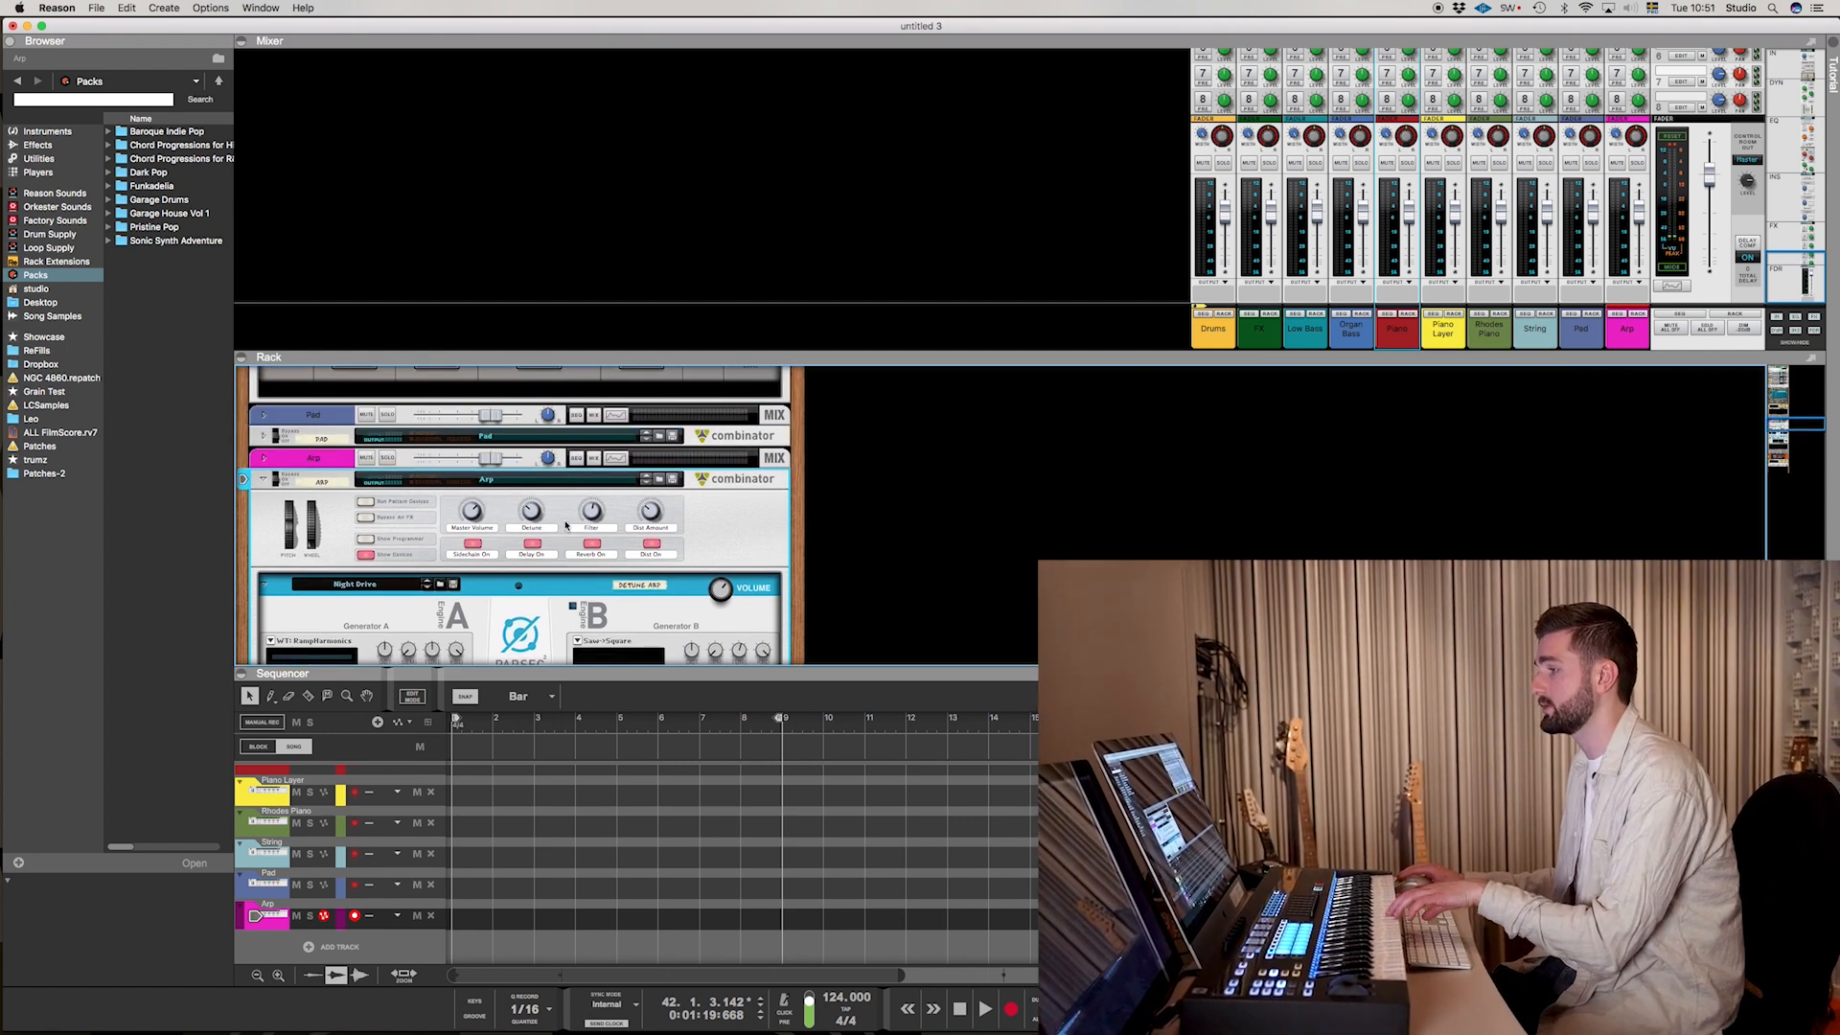
Step: Adjust the Arp Combinator's Detune control and examine its device chain, including Parsec, Audiomatic and MClass Equalizer
{"action": "left_click_drag", "start_coordinate": [533, 517], "coordinate": [538, 505]}
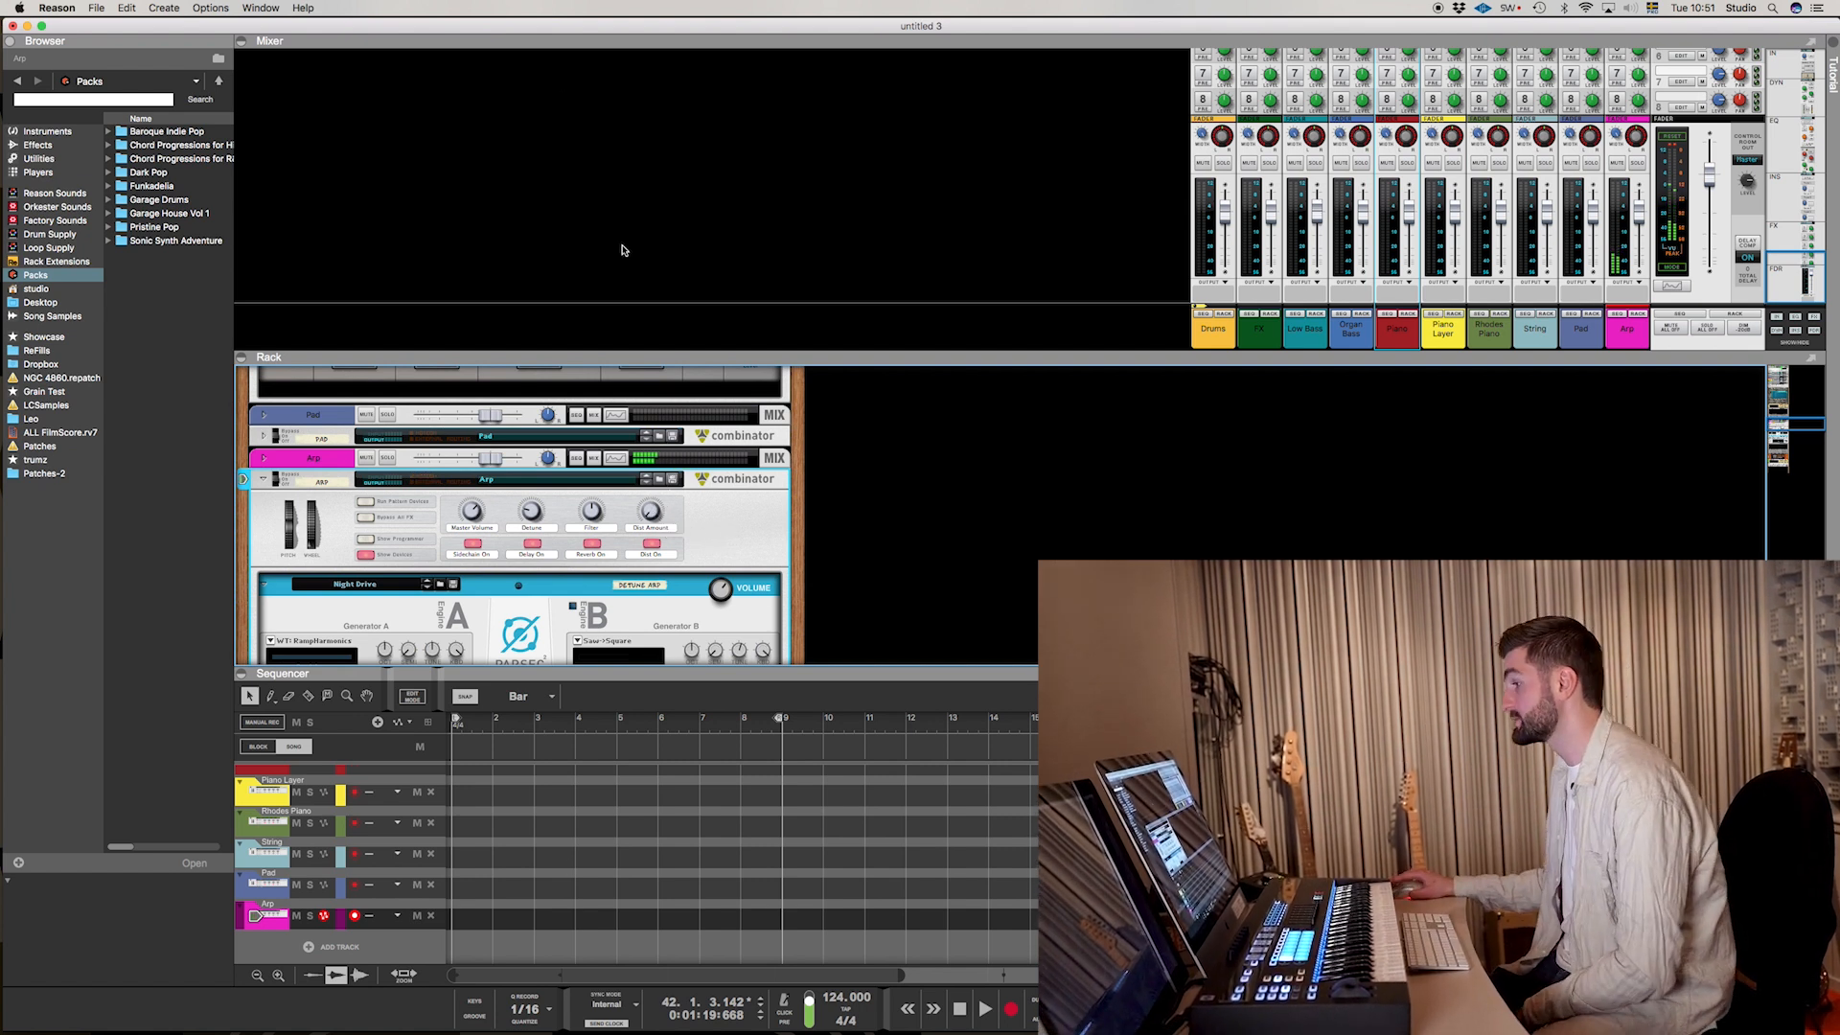
{"action": "scroll", "coordinate": [761, 577], "scroll_direction": "down", "scroll_amount": 15}
{"action": "scroll", "coordinate": [671, 569], "scroll_direction": "down", "scroll_amount": 4}
{"action": "scroll", "coordinate": [728, 537], "scroll_direction": "up", "scroll_amount": 3}
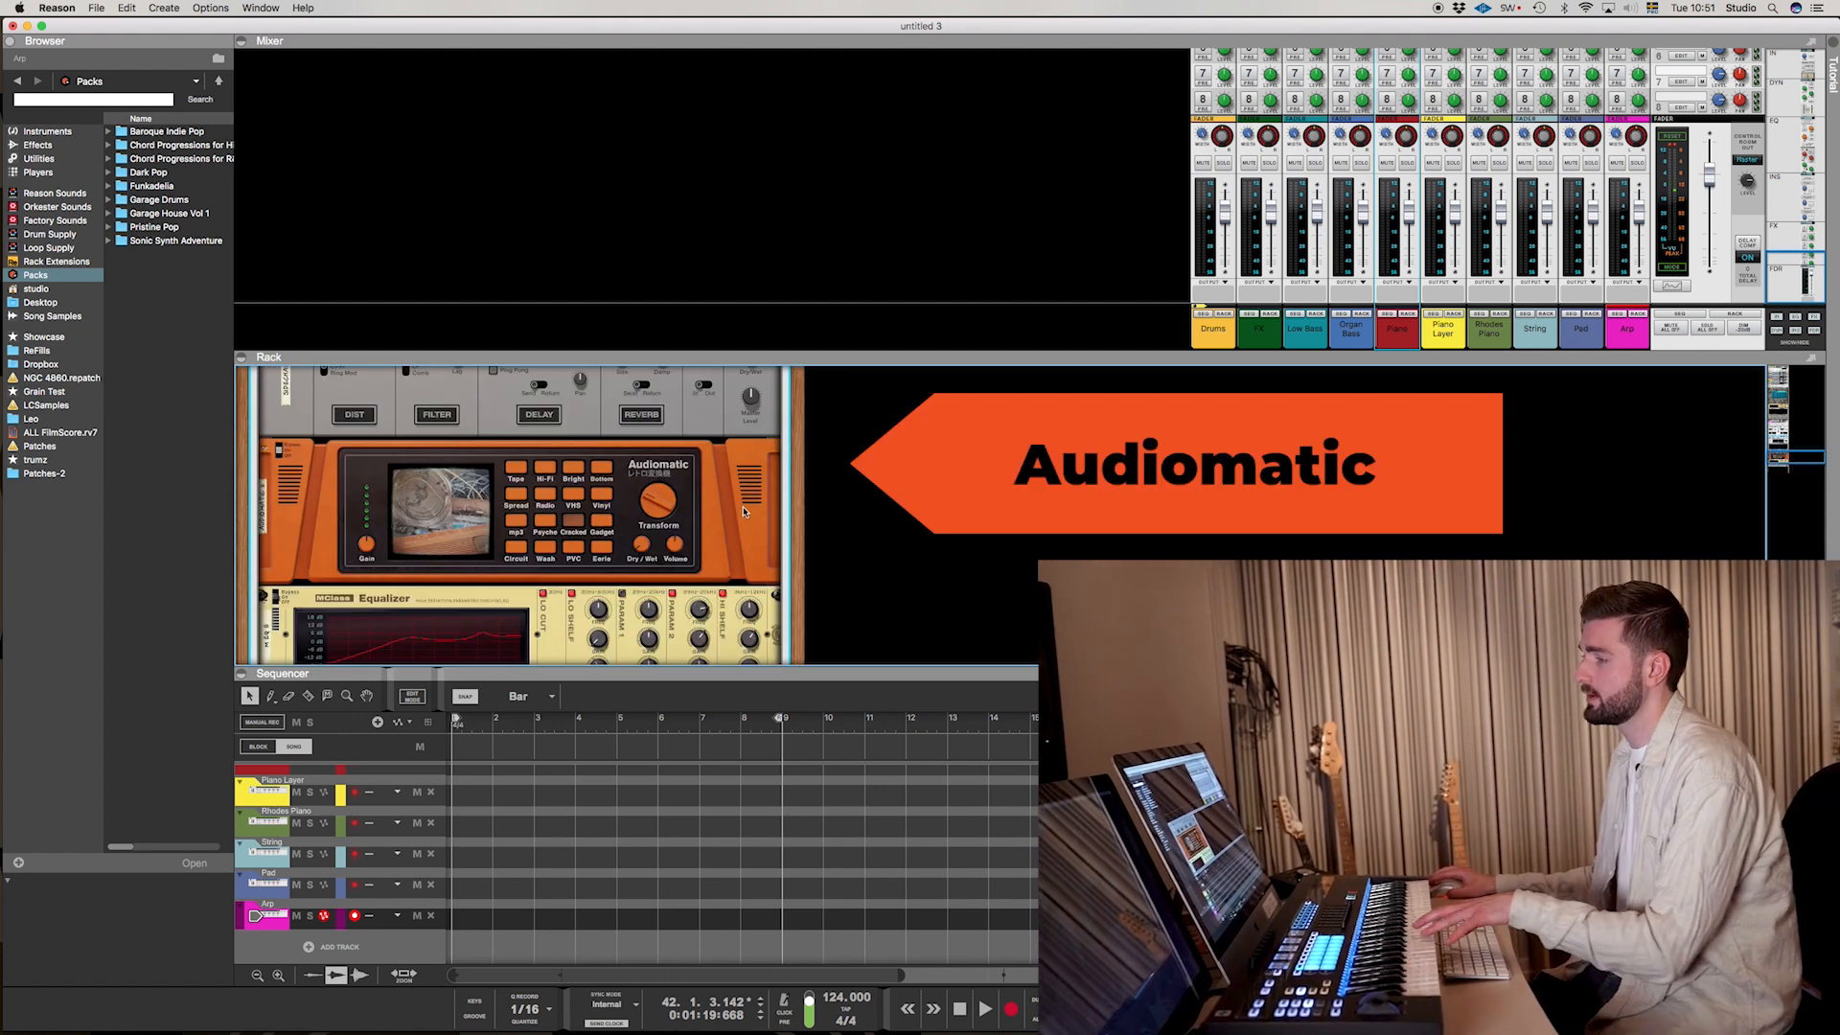
{"action": "scroll", "coordinate": [575, 563], "scroll_direction": "down", "scroll_amount": 3}
{"action": "scroll", "coordinate": [575, 563], "scroll_direction": "up", "scroll_amount": 3}
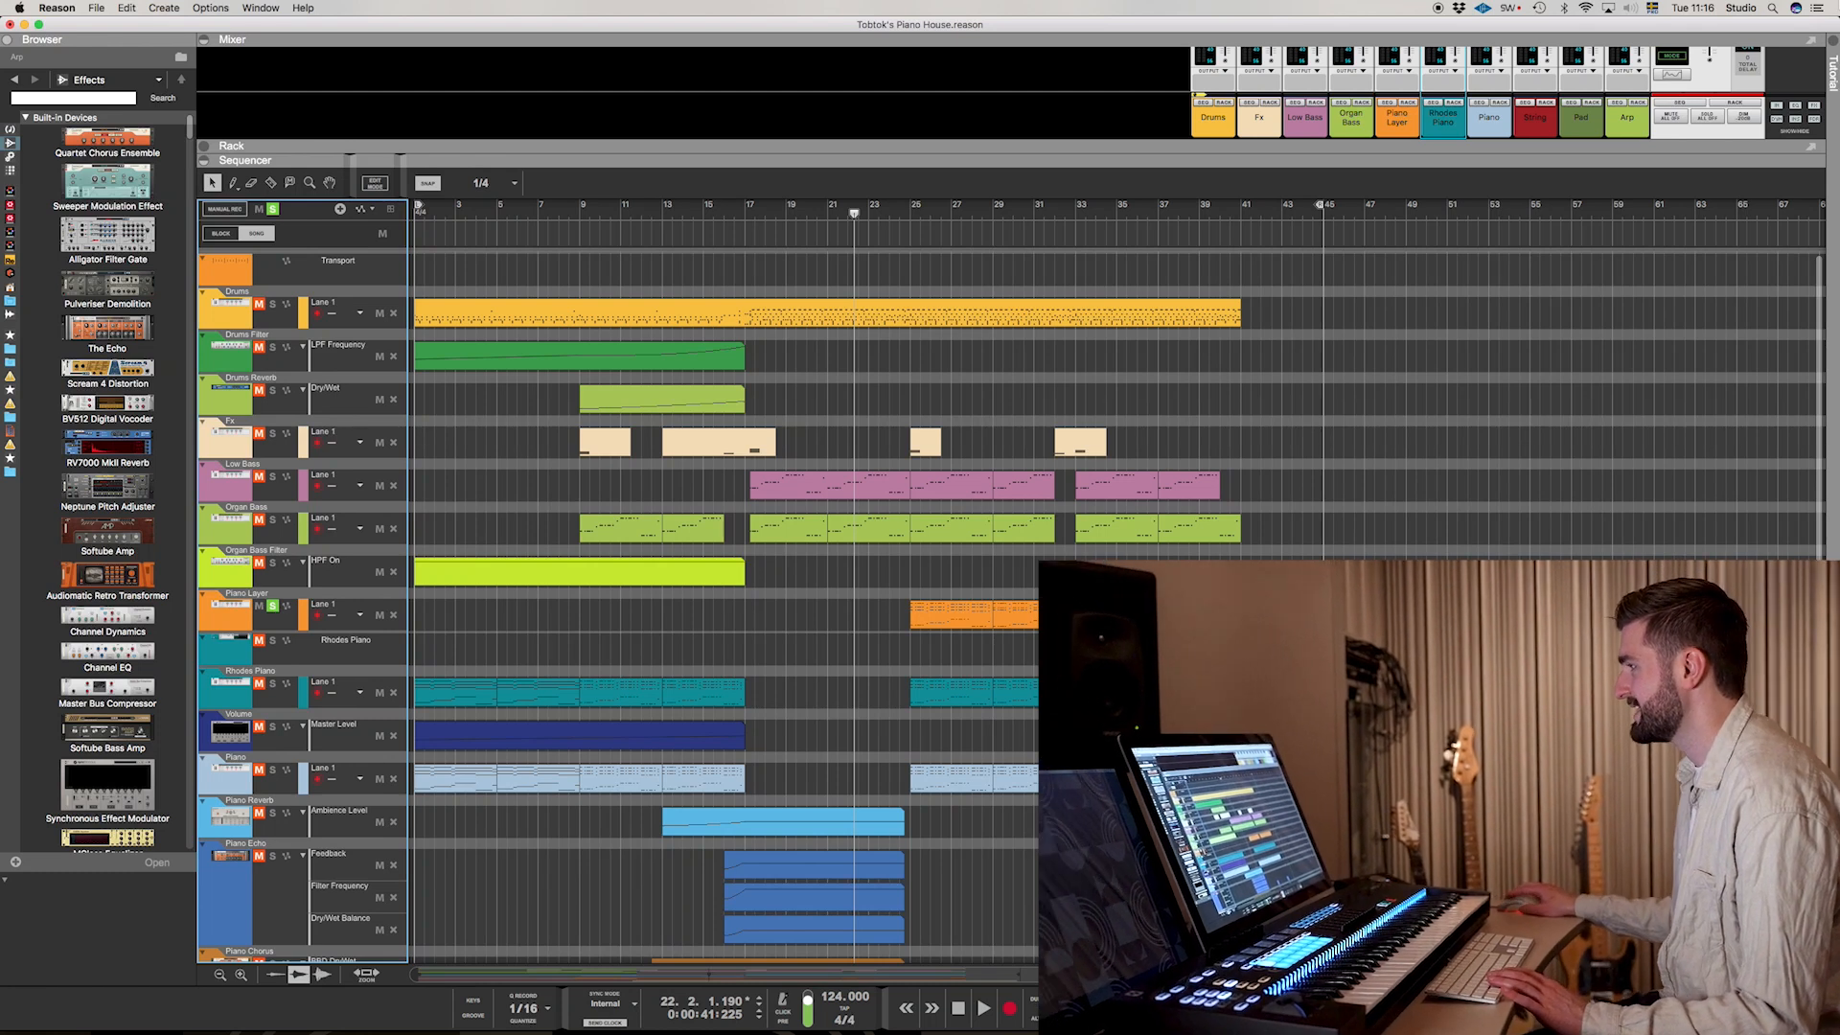
Step: Play the song from bar 25 with the Piano Layer soloed, adding the Rhodes Piano and Volume tracks to the solo
{"action": "left_click", "coordinate": [909, 223]}
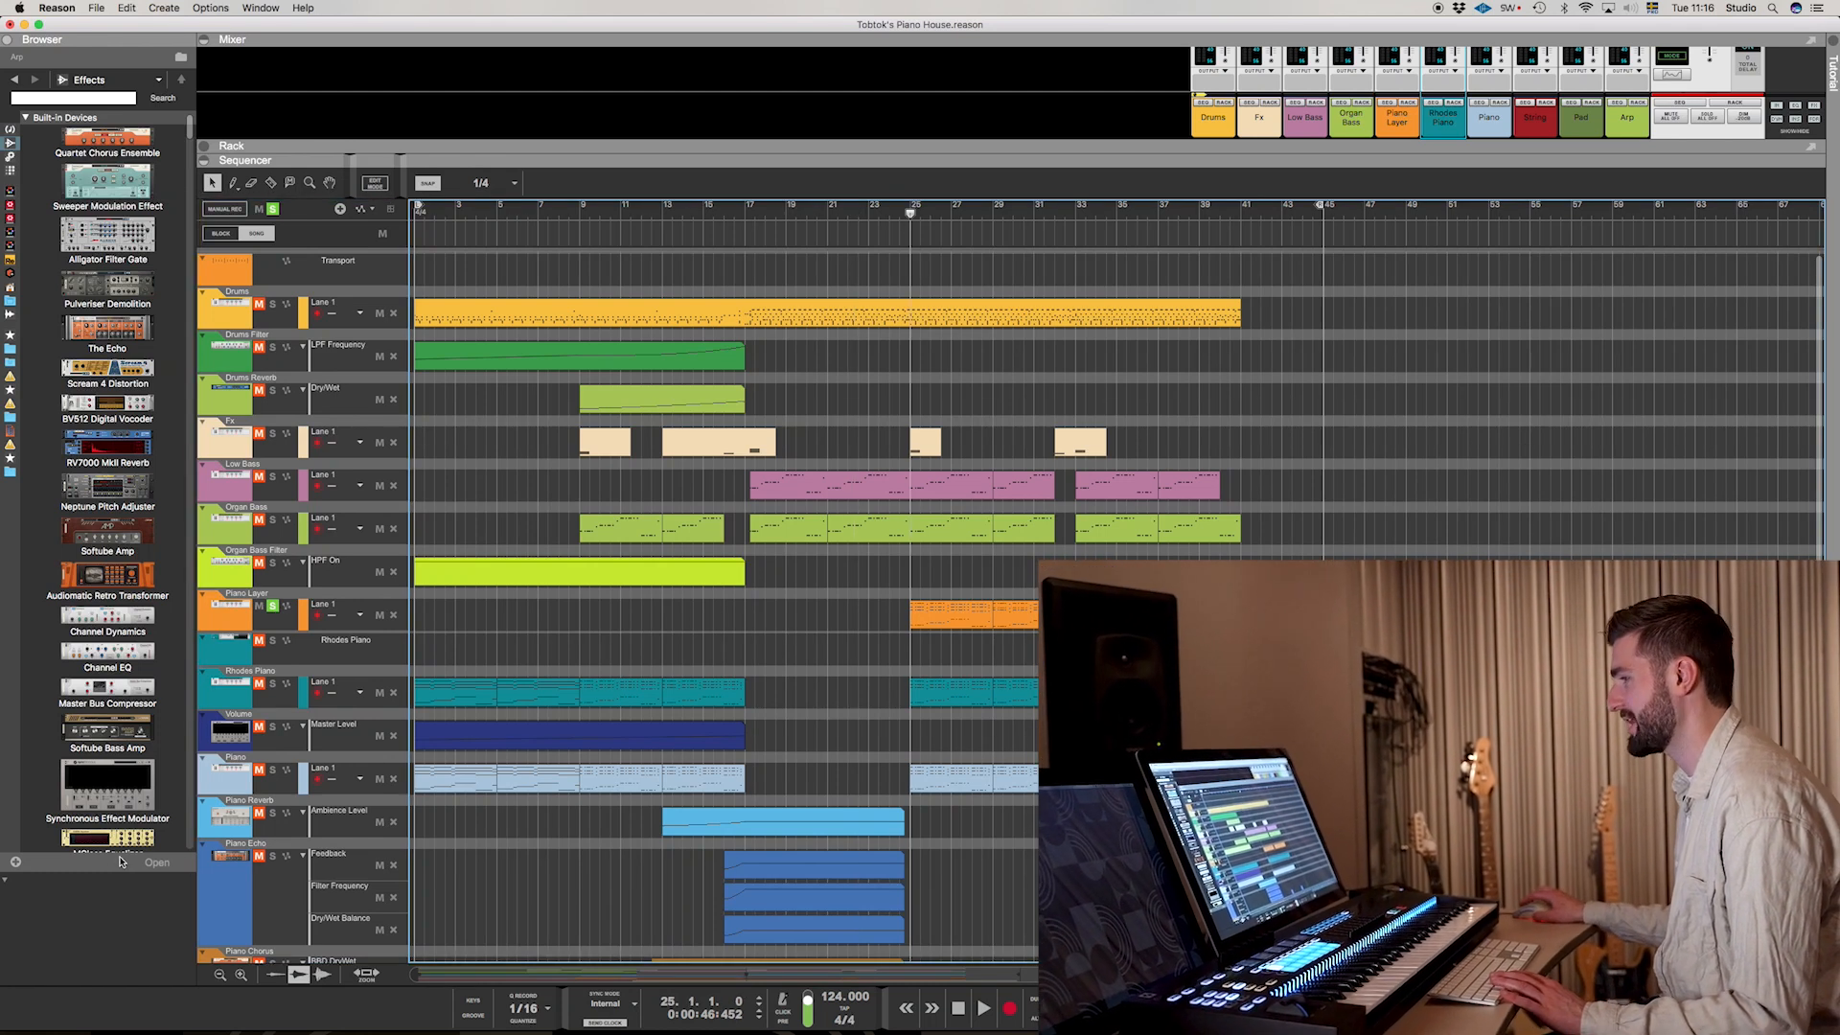
{"action": "key", "text": "space"}
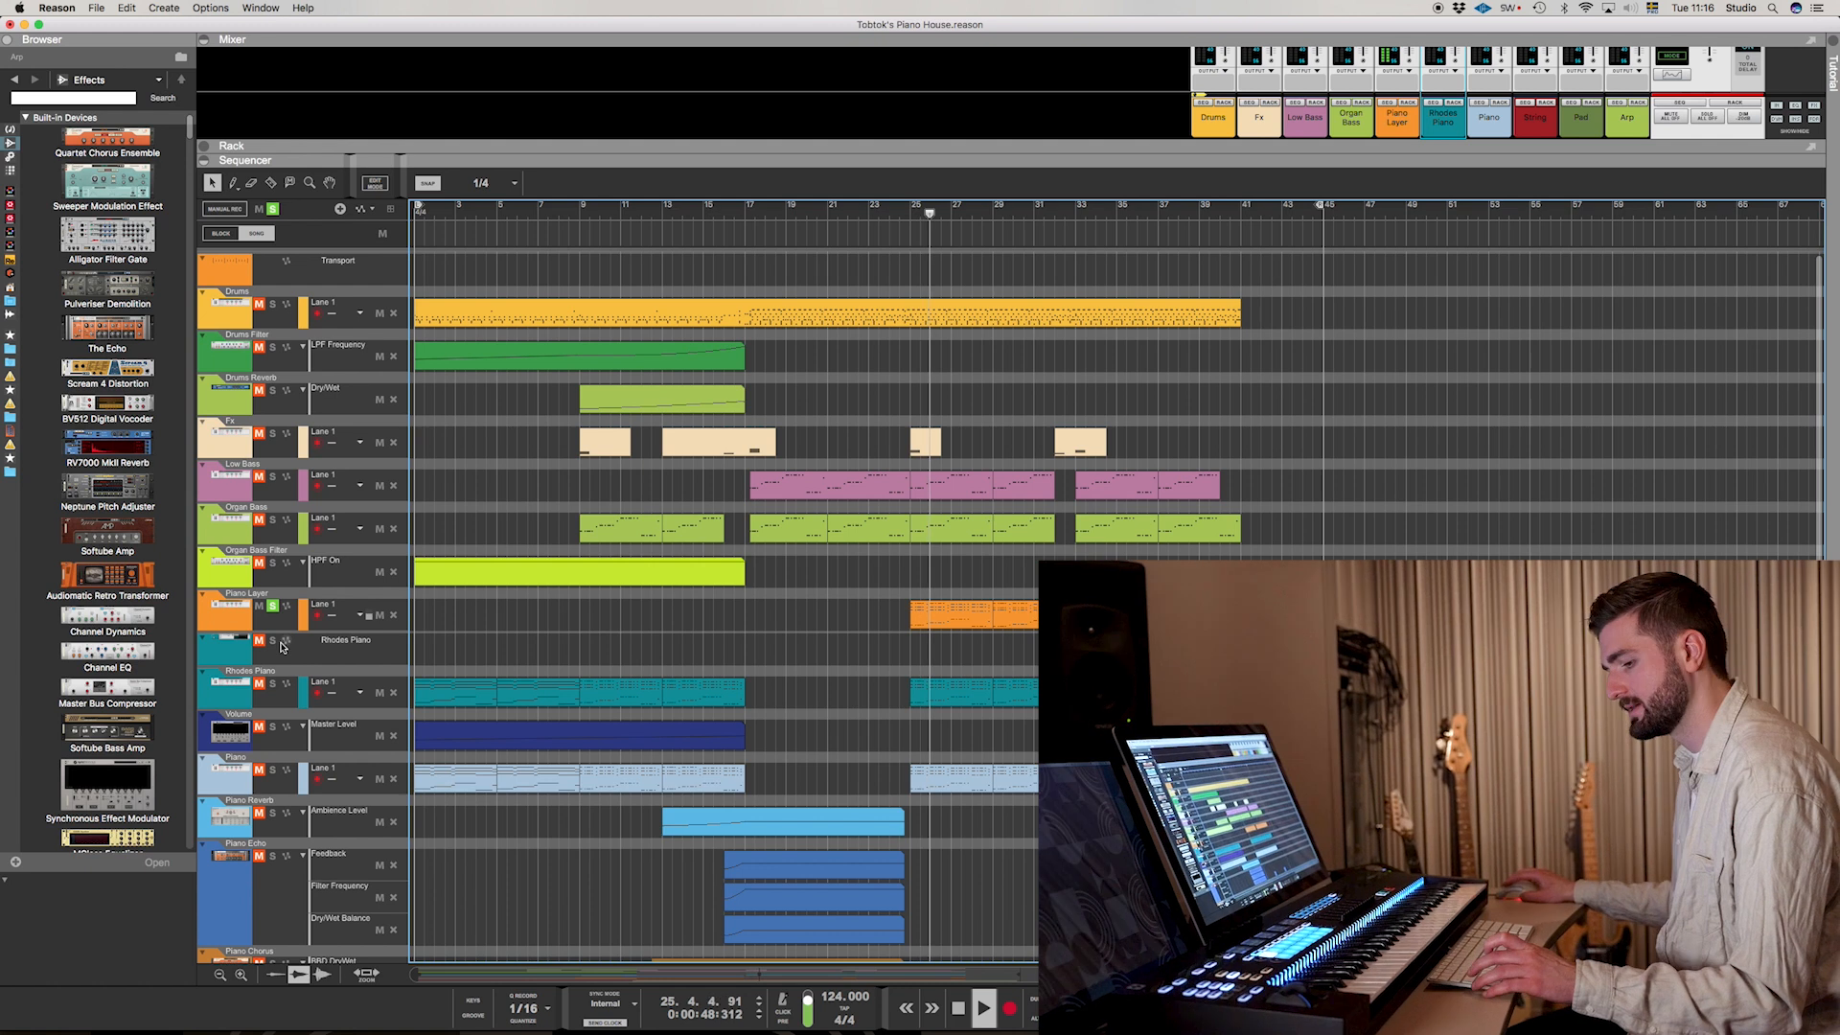
{"action": "left_click", "coordinate": [274, 641]}
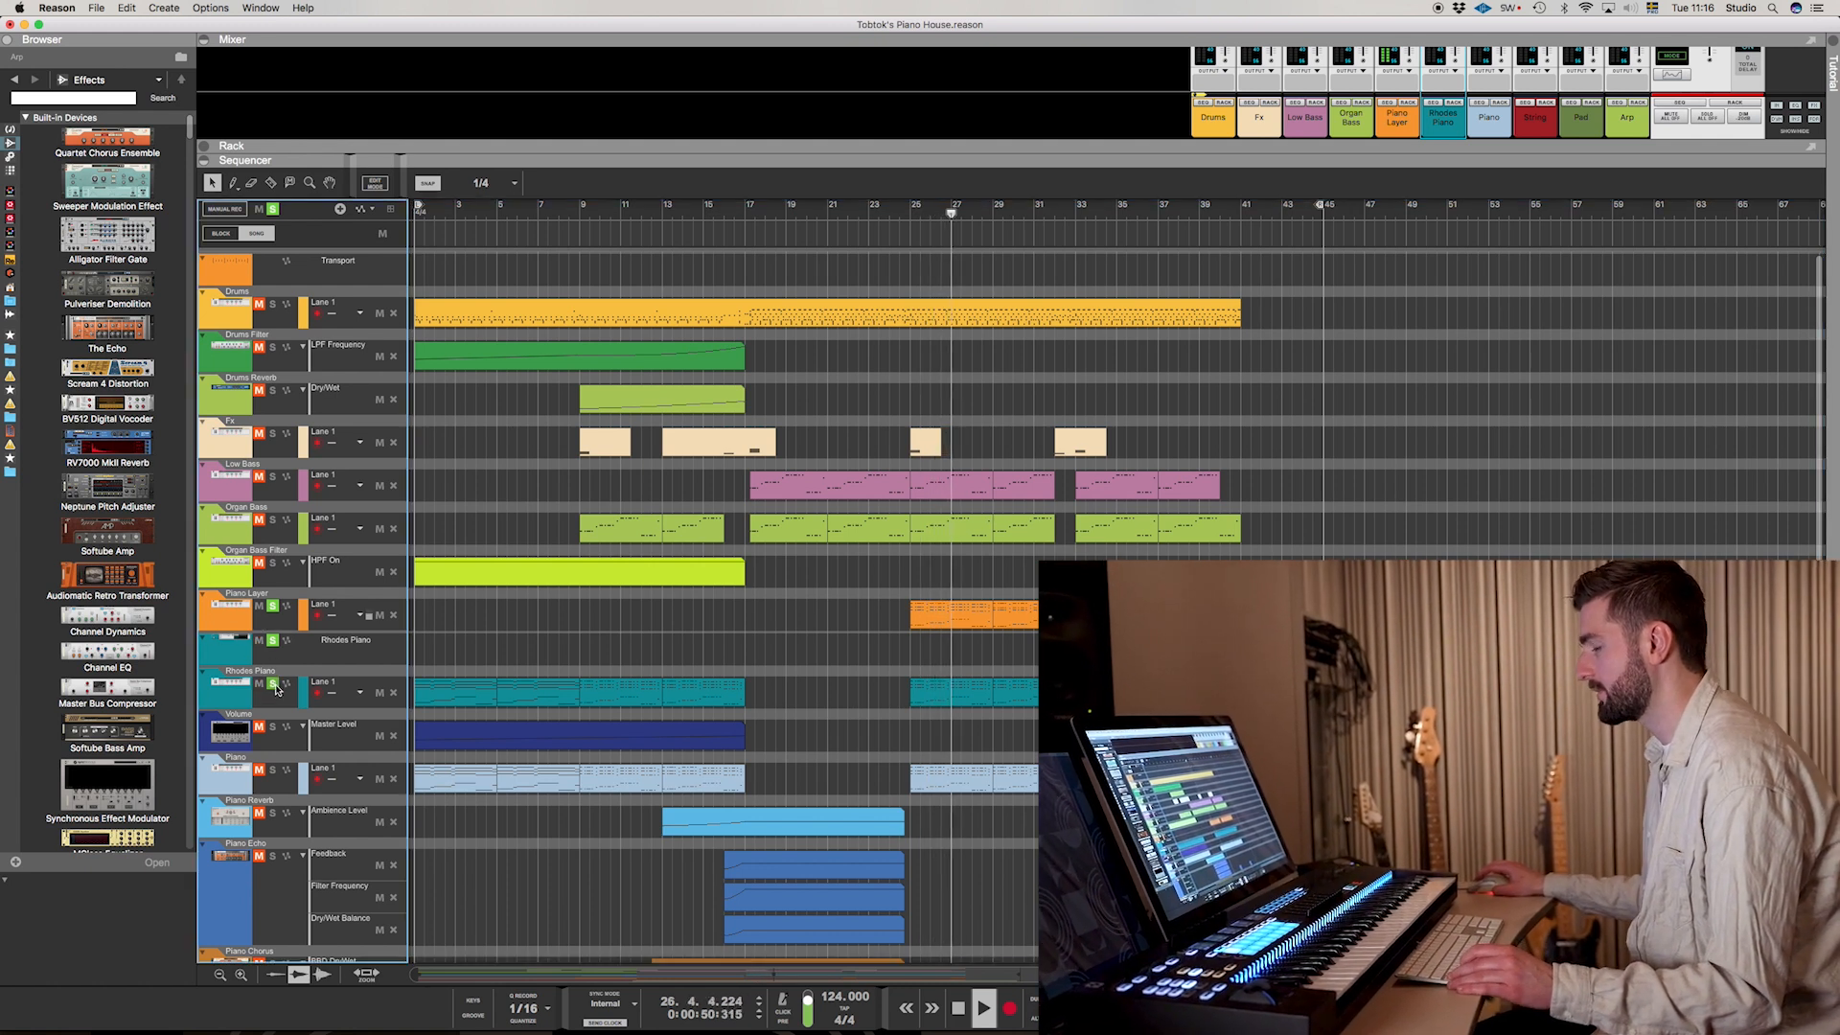
{"action": "left_click", "coordinate": [274, 728]}
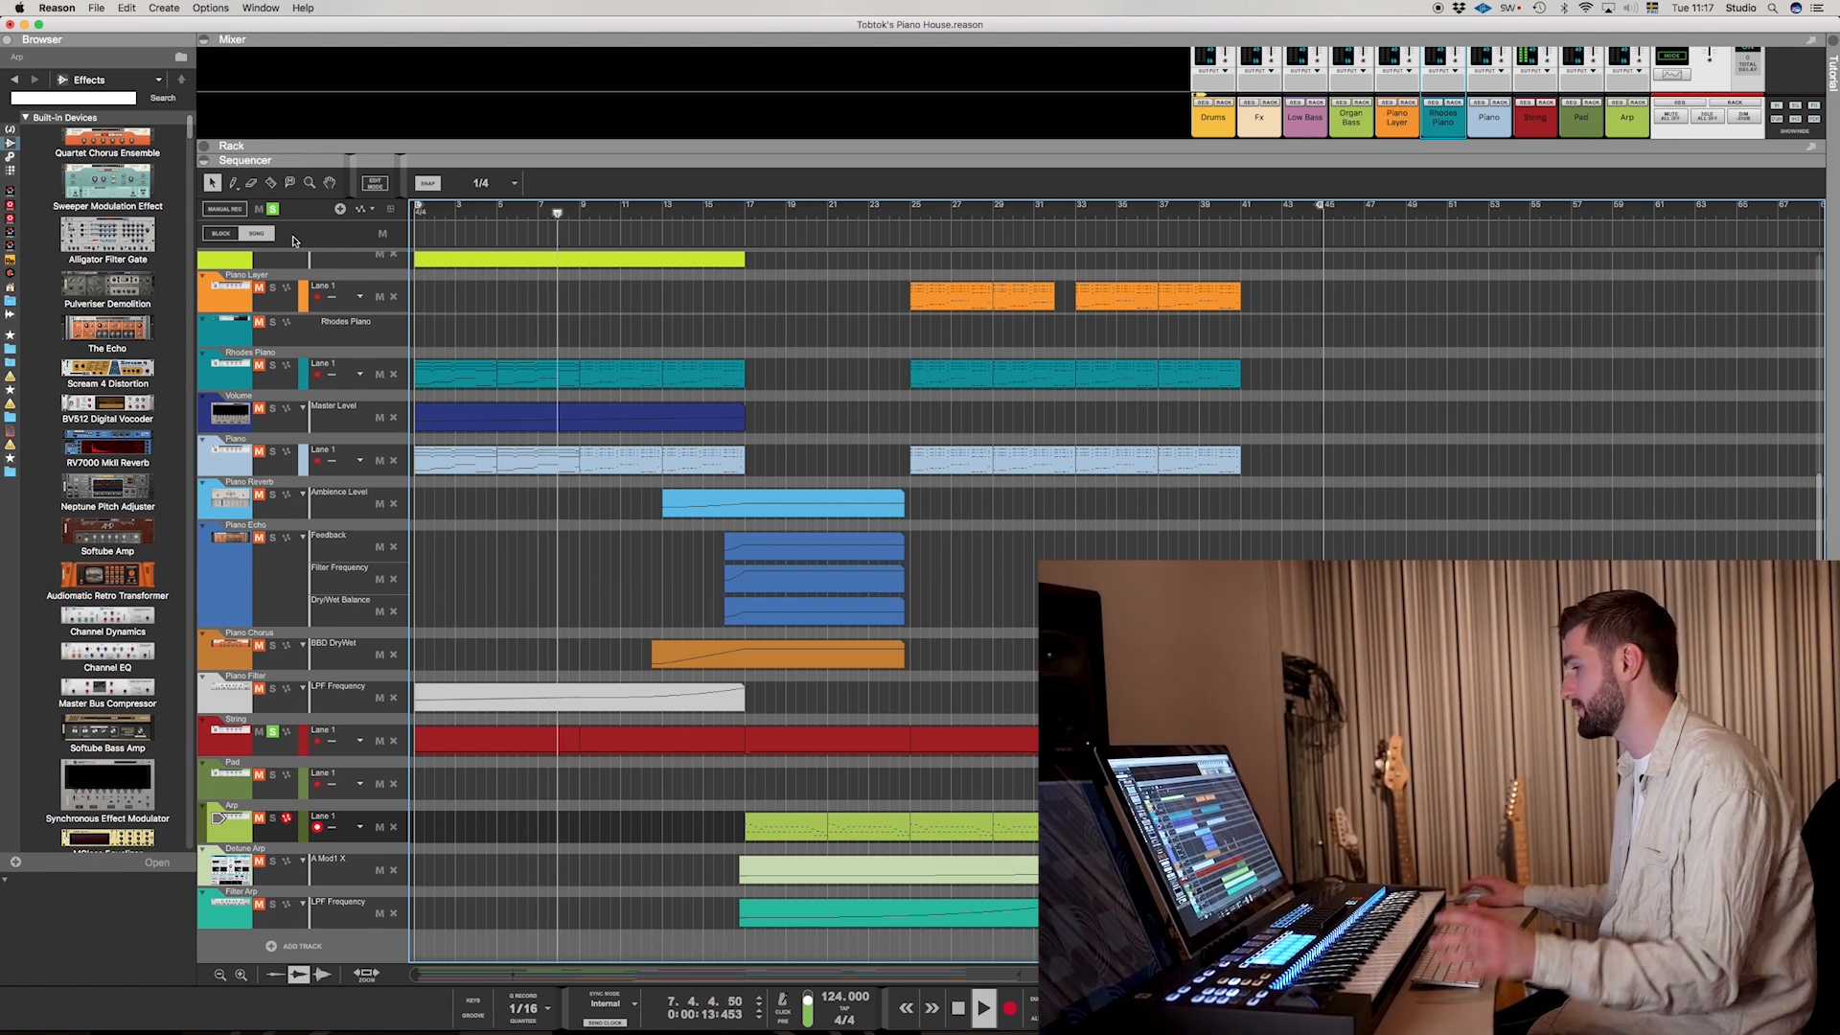
Step: Clear all solos, then solo the Arp, Detune Arp and Filter Arp tracks and play from bar 16, beat 3
{"action": "left_click", "coordinate": [275, 211]}
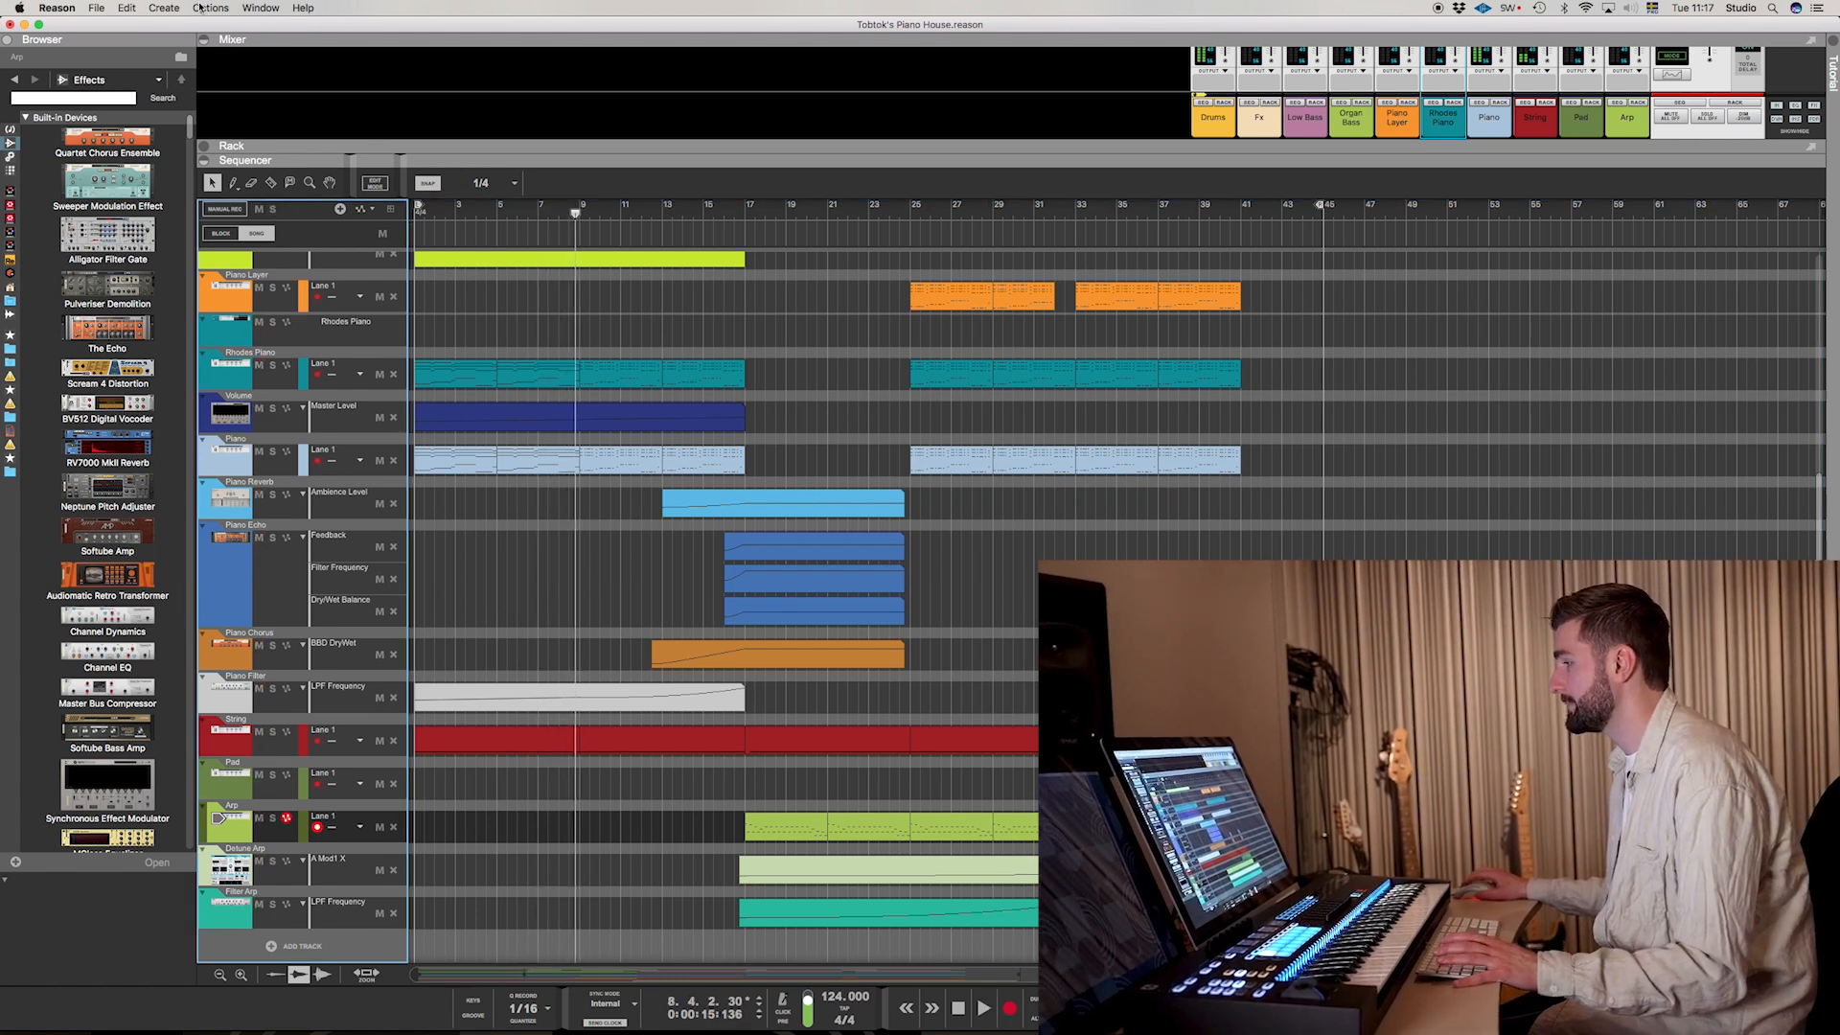
{"action": "left_click", "coordinate": [736, 217]}
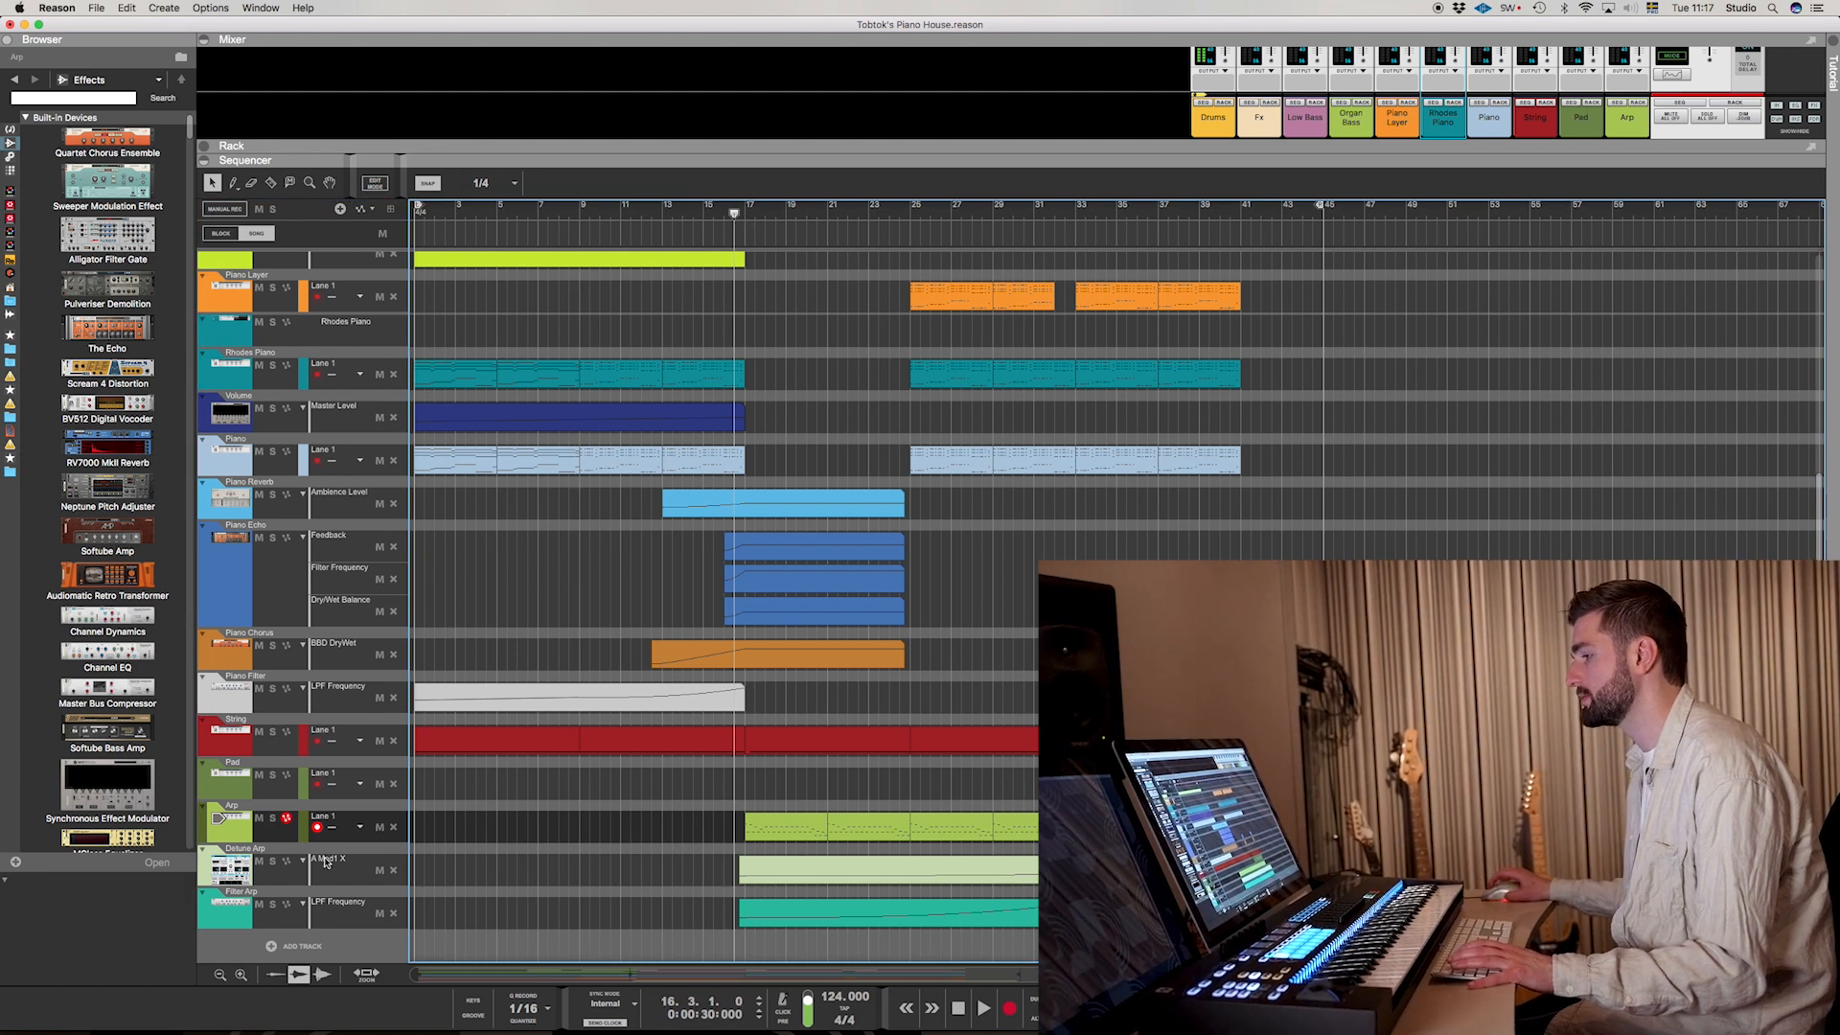
{"action": "left_click", "coordinate": [273, 818]}
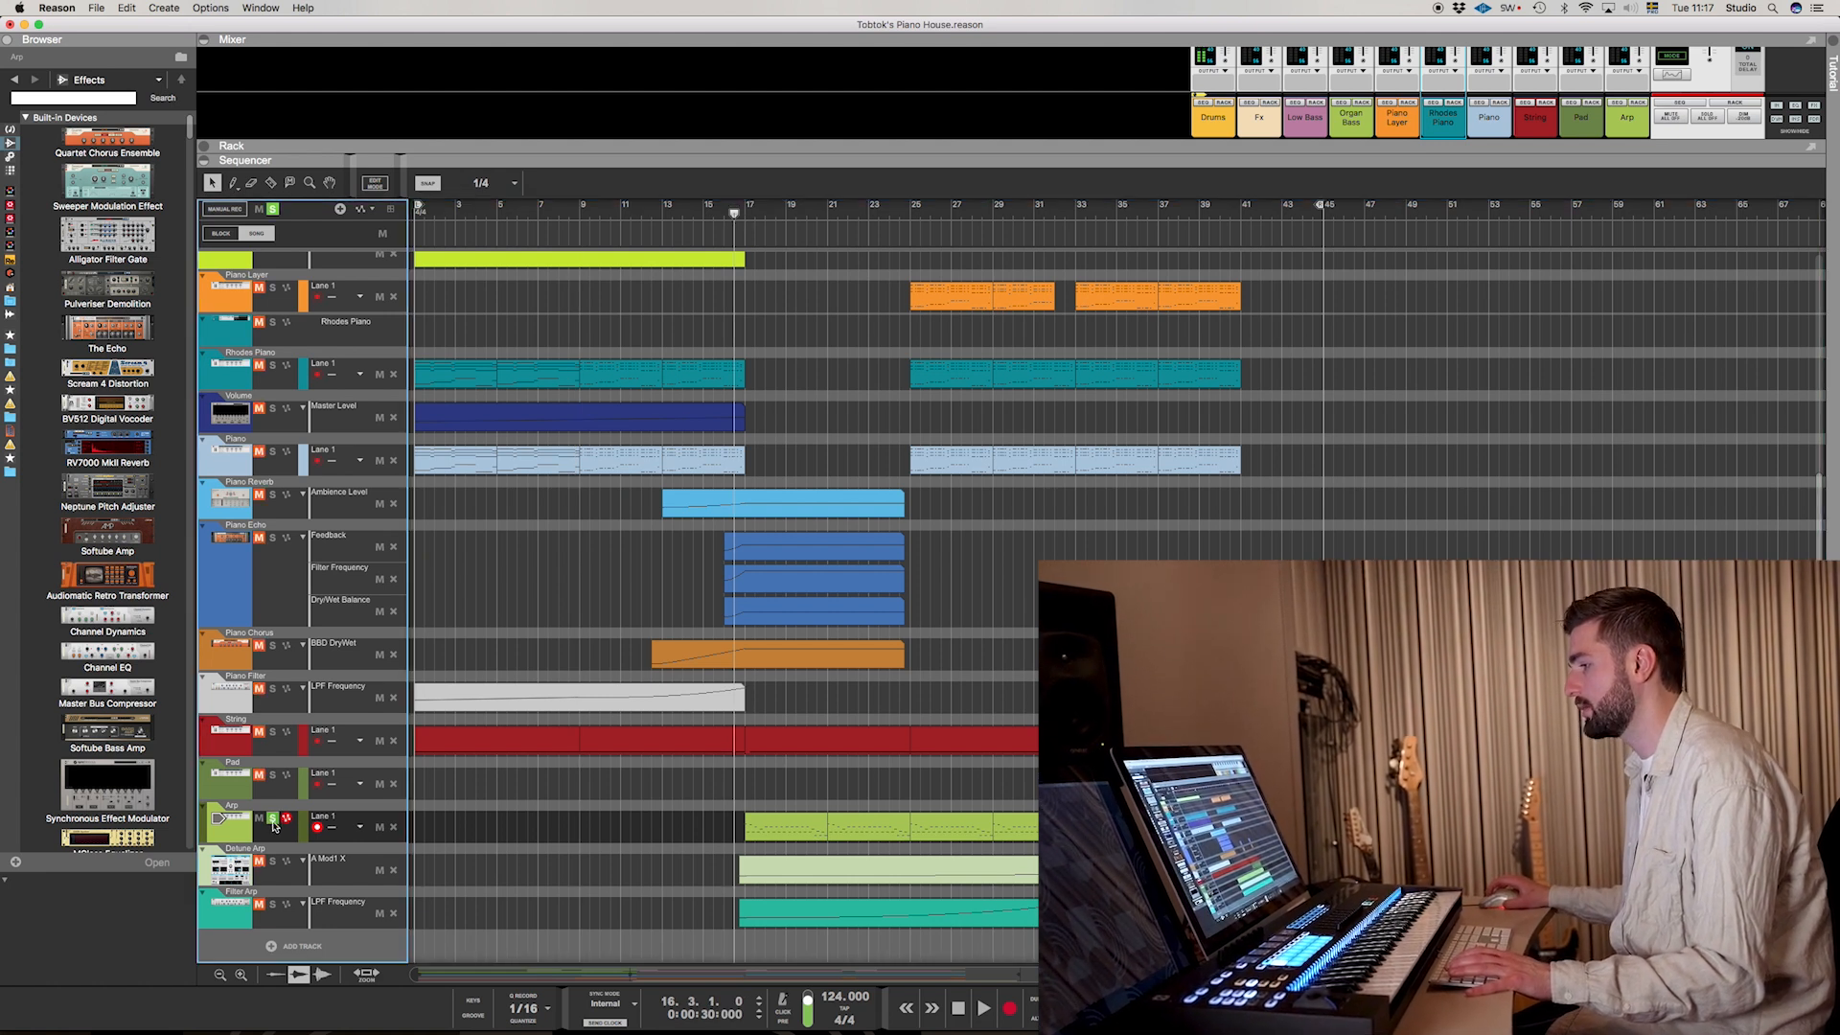
{"action": "left_click", "coordinate": [278, 908]}
{"action": "key", "text": "space"}
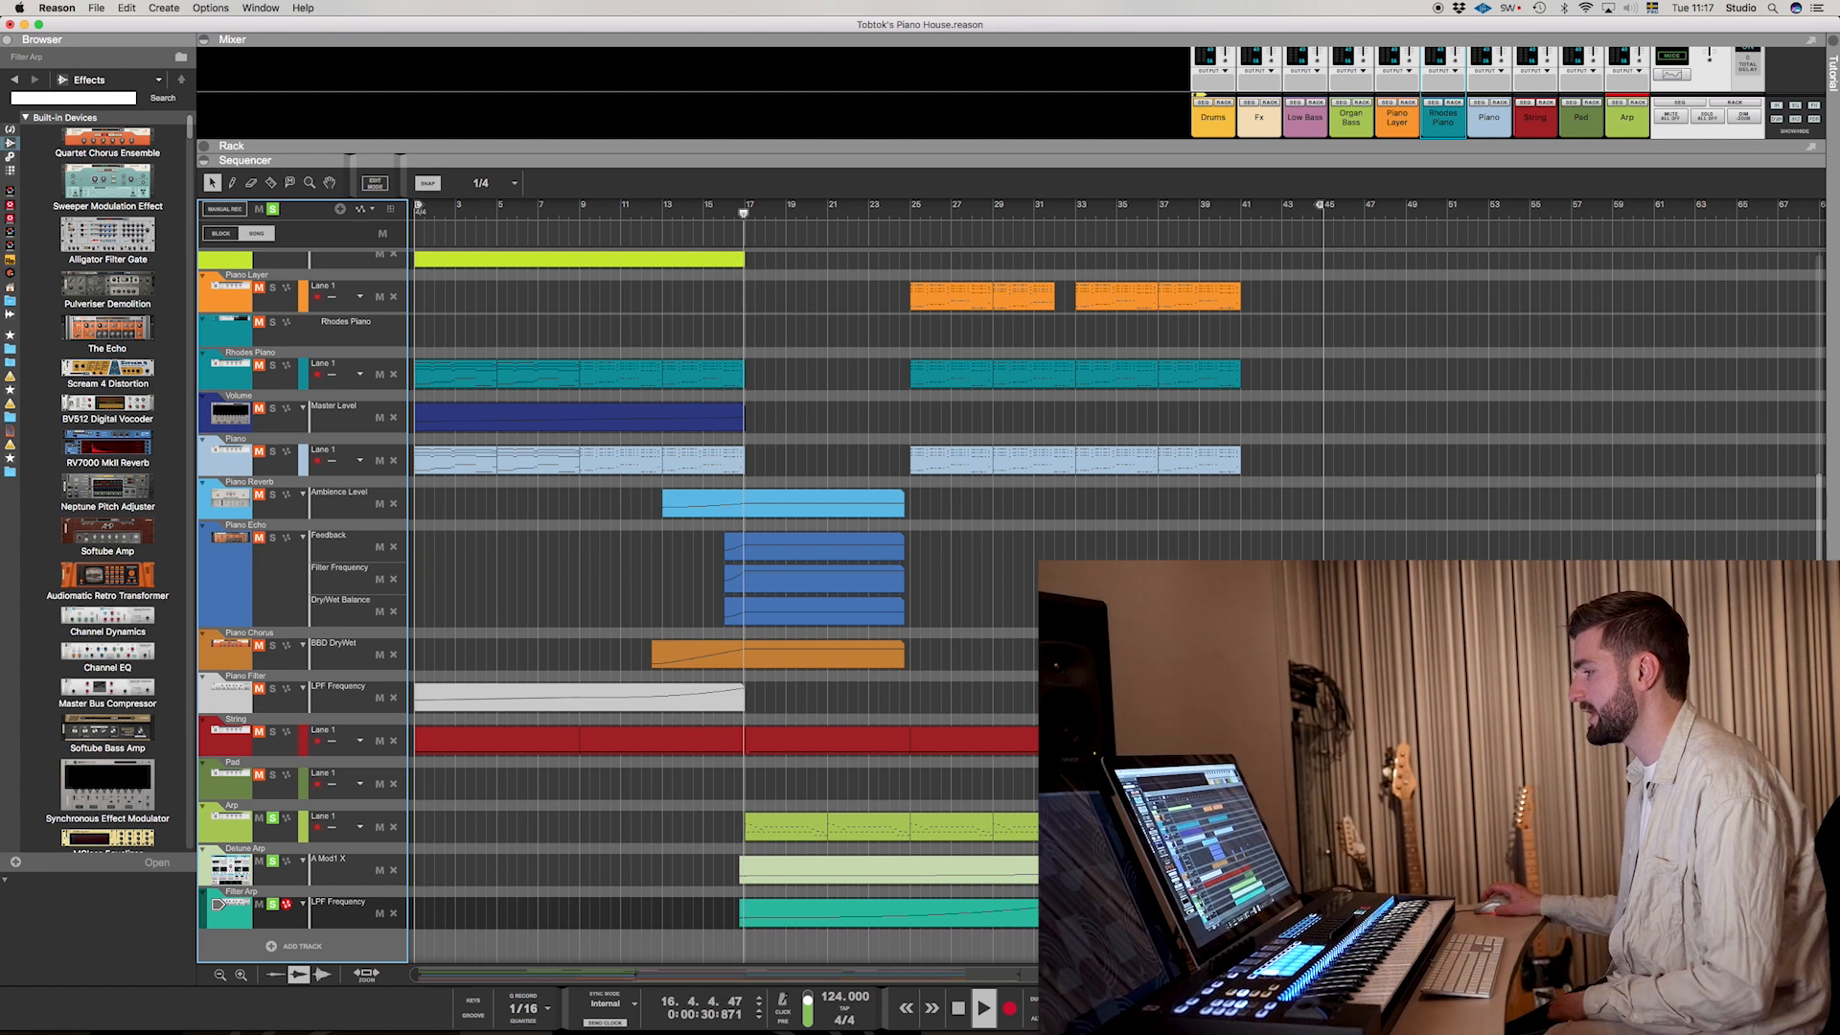